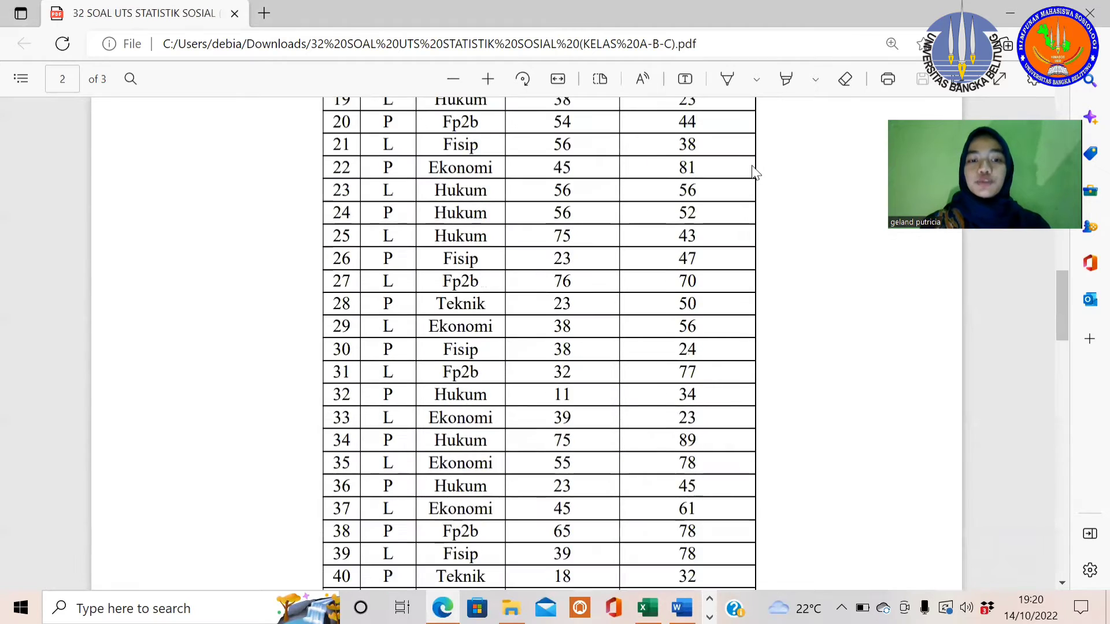
Review the respondent data table and exam questions in the PDF, and switch to the uts statistik workbook in Excel
scroll(754, 173, "up", 20)
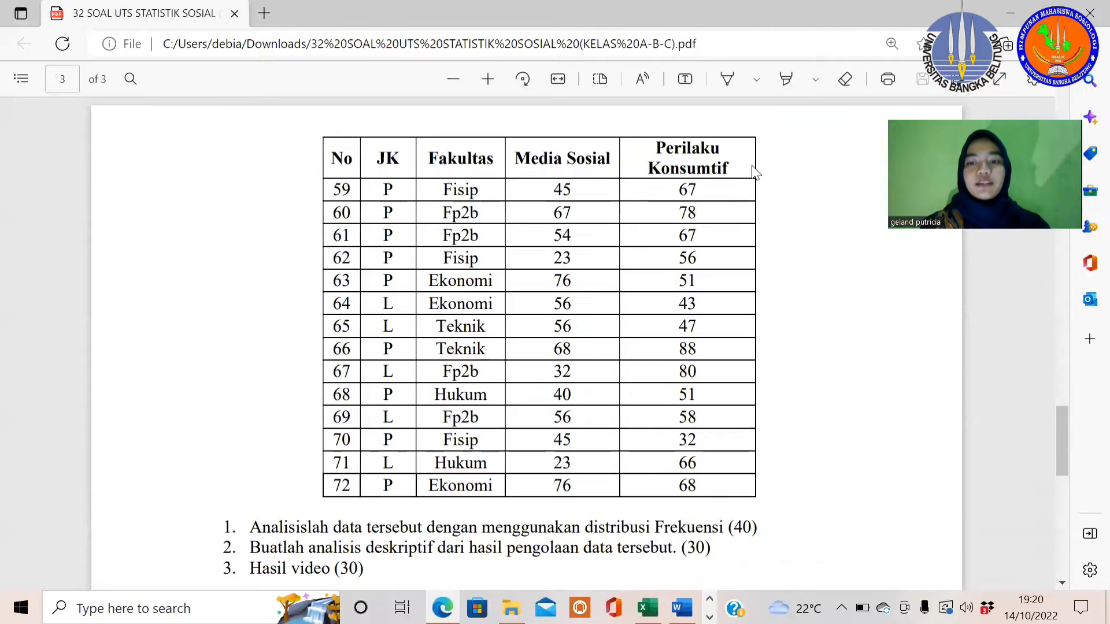
scroll(755, 173, "up", 4)
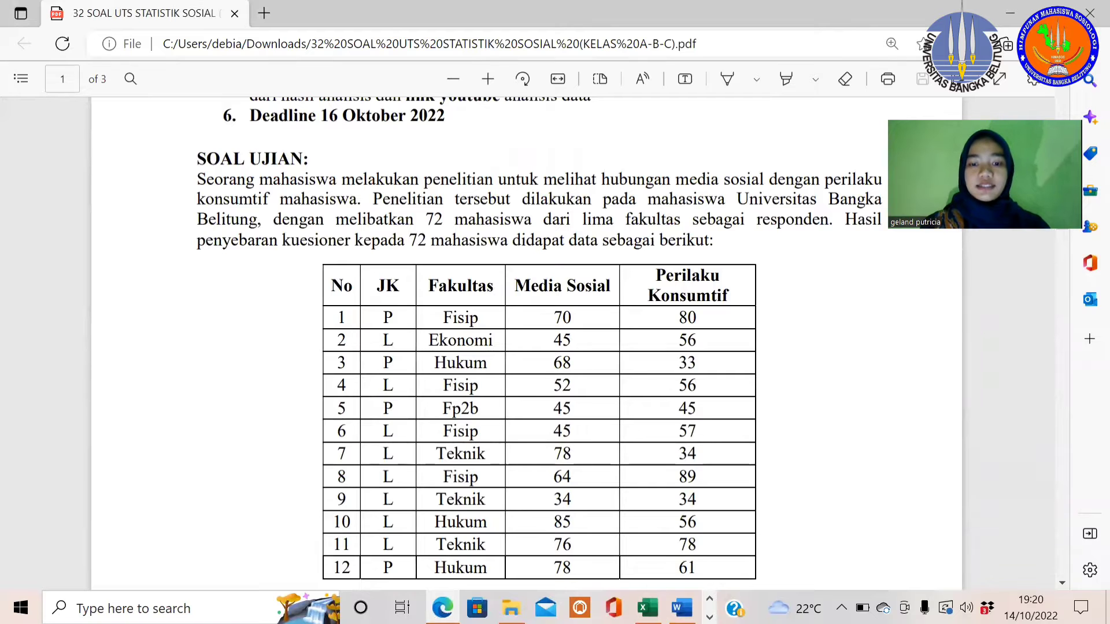
left_click(647, 607)
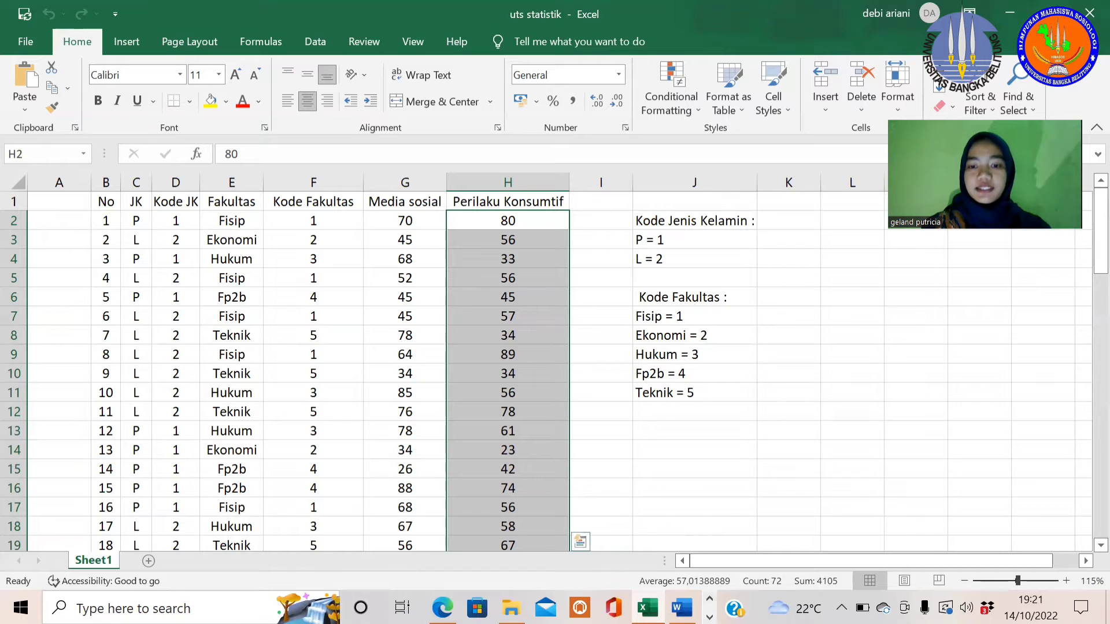
Switch to SPSS Statistics and define a first variable named JenisKelamin in the variable definitions
left_click(709, 617)
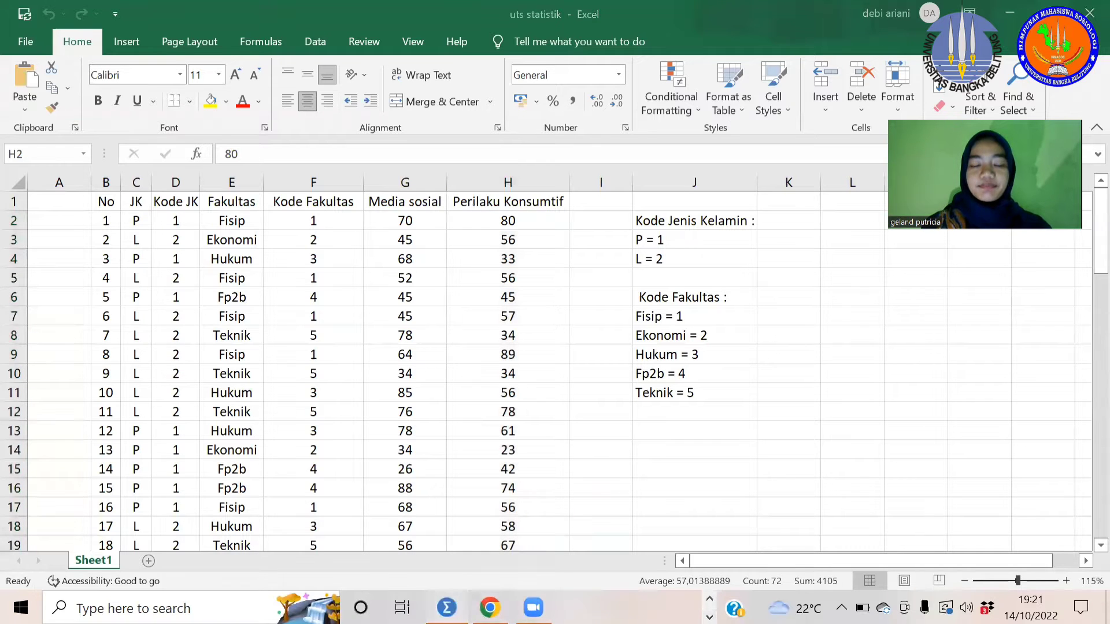
left_click(447, 607)
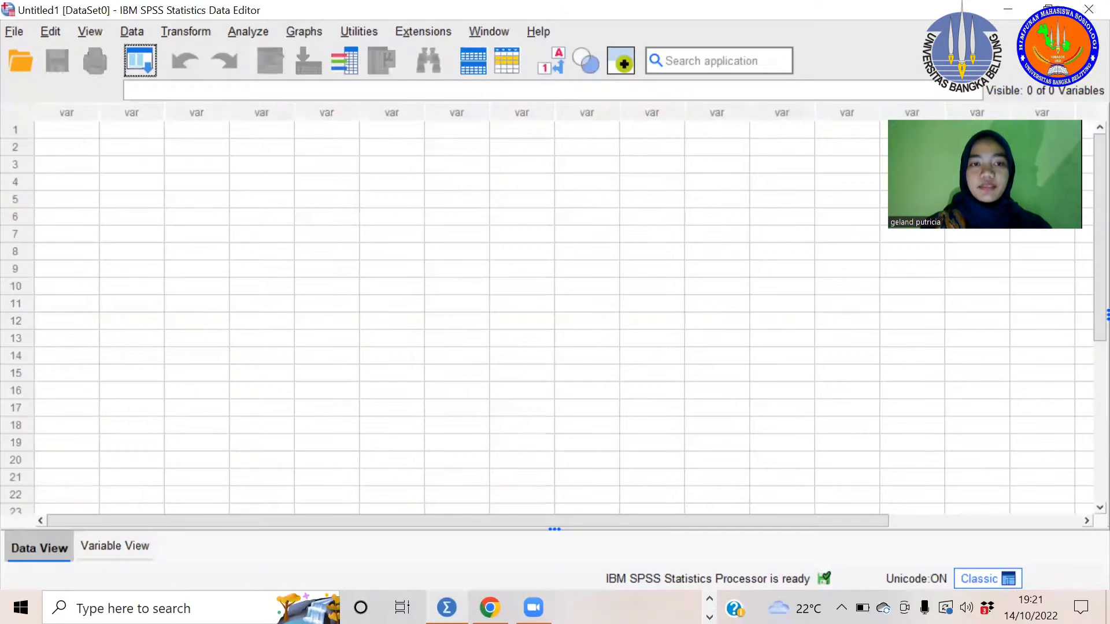
left_click(131, 546)
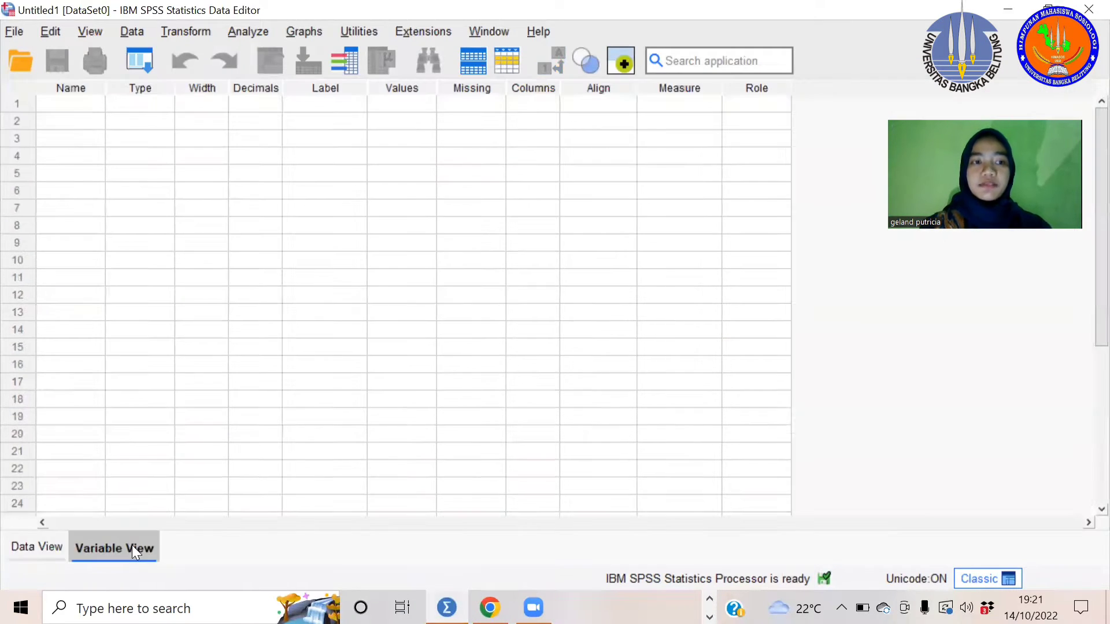
left_click(83, 98)
left_click(56, 104)
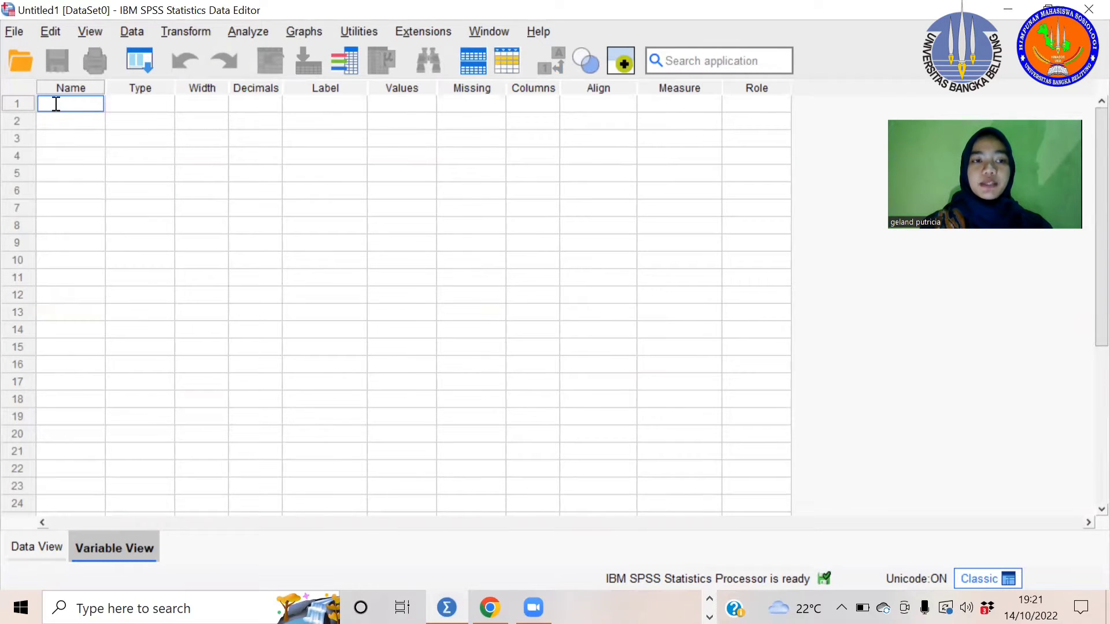
type("J")
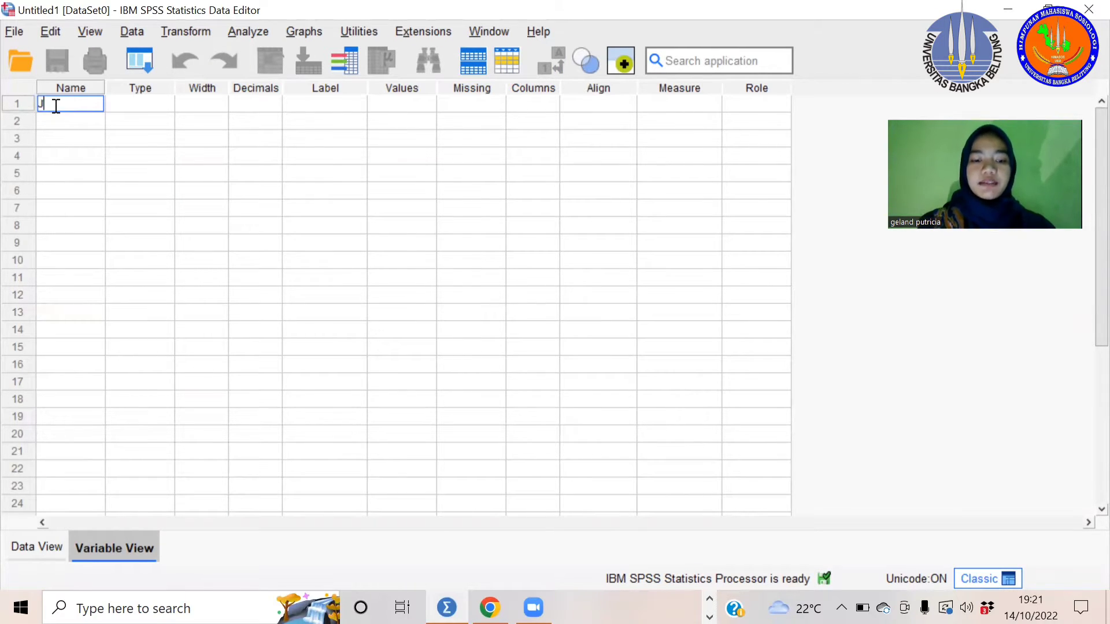
type("enisK")
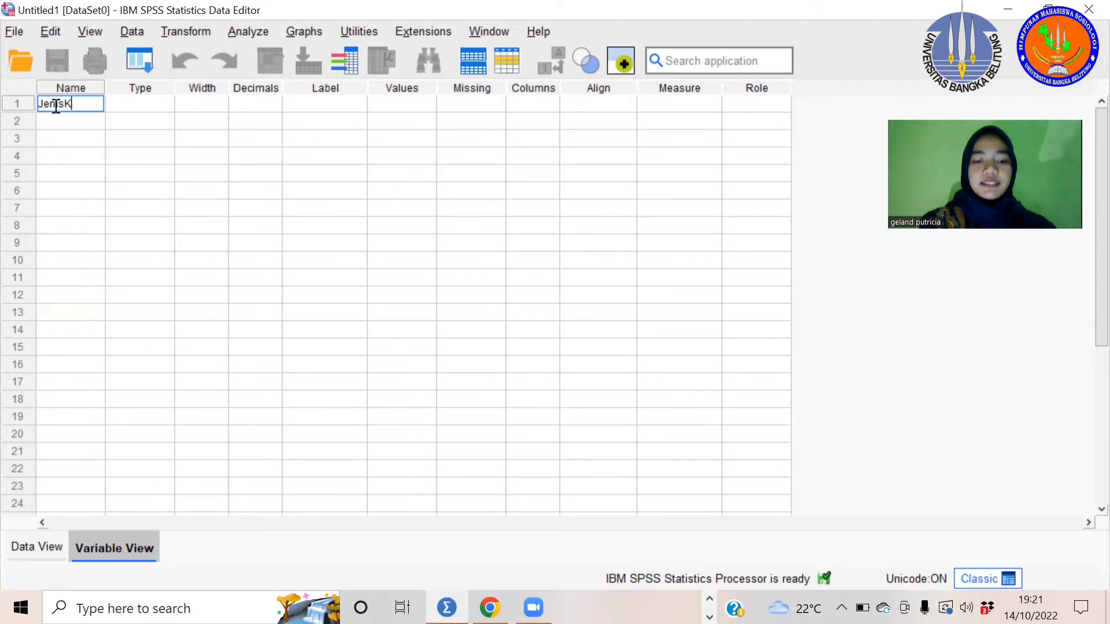
type("elamin")
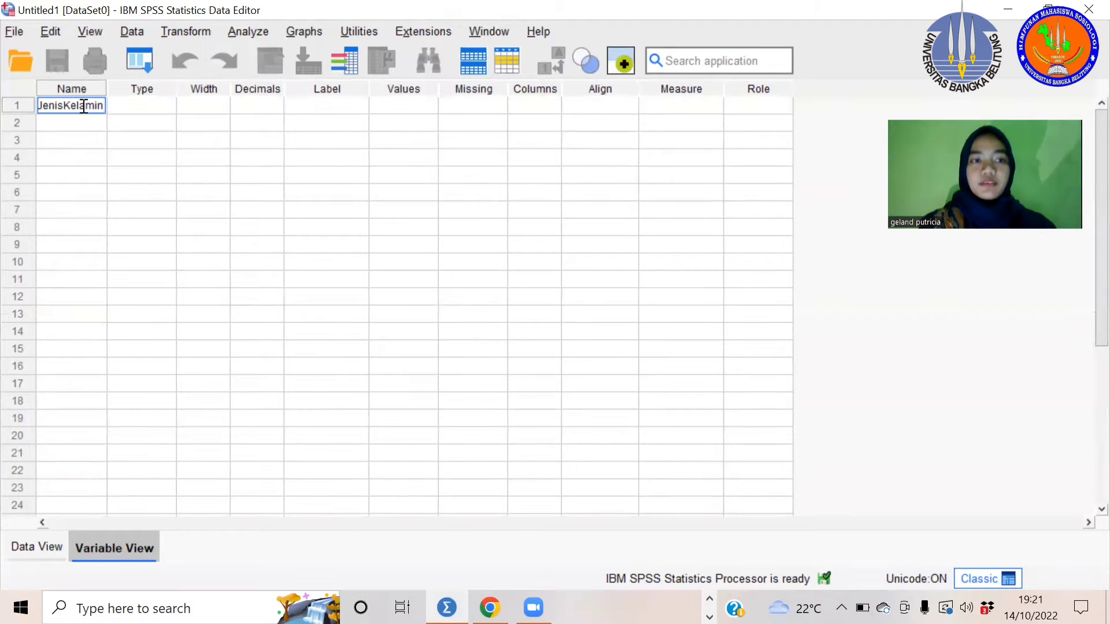
key("Return")
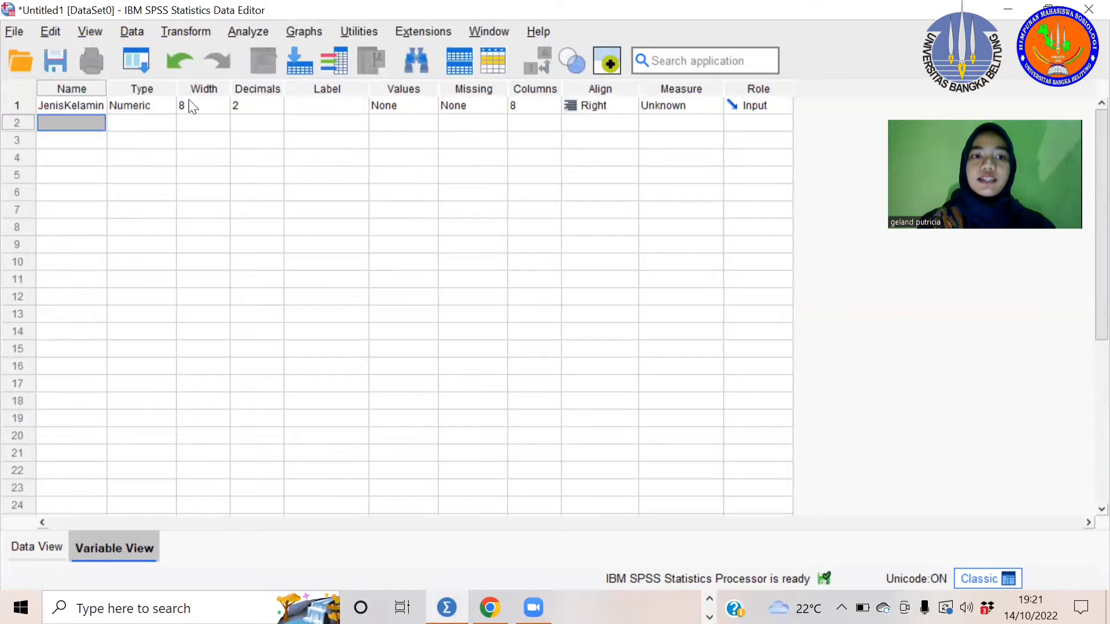
Set the JenisKelamin variable to 0 decimals and give it the label "Jenis Kelamin"
left_click(265, 106)
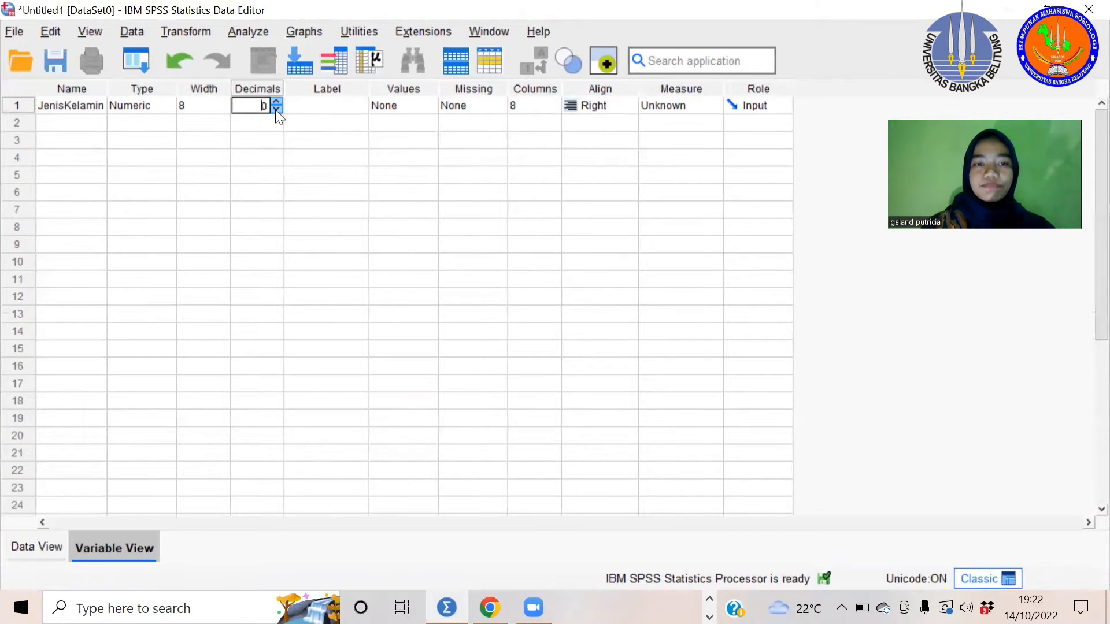
left_click(309, 105)
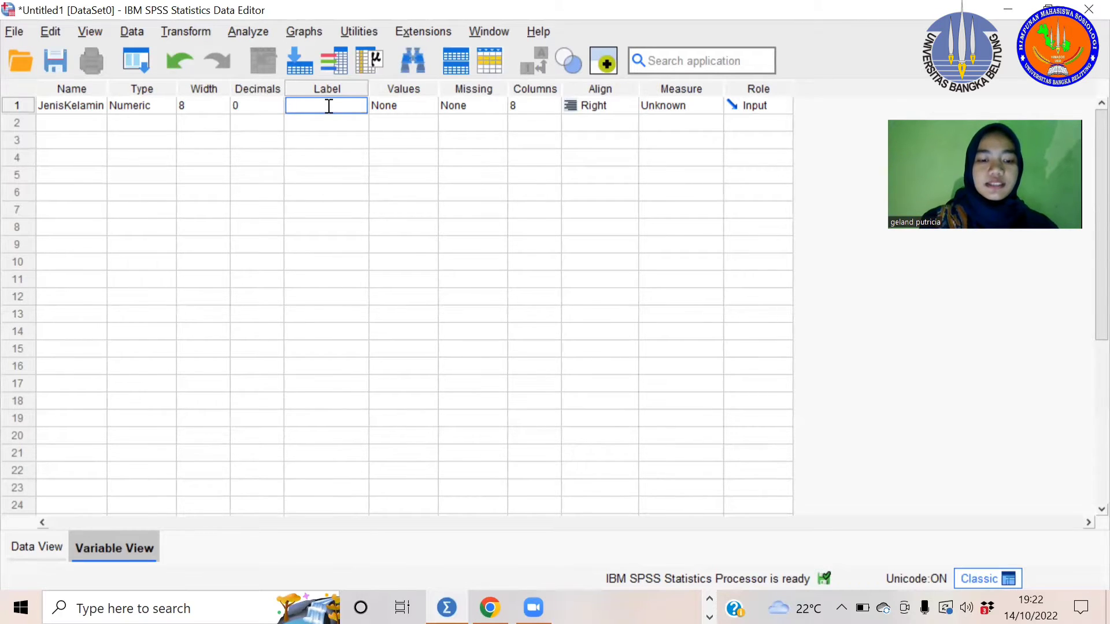
type("Jenis Kela")
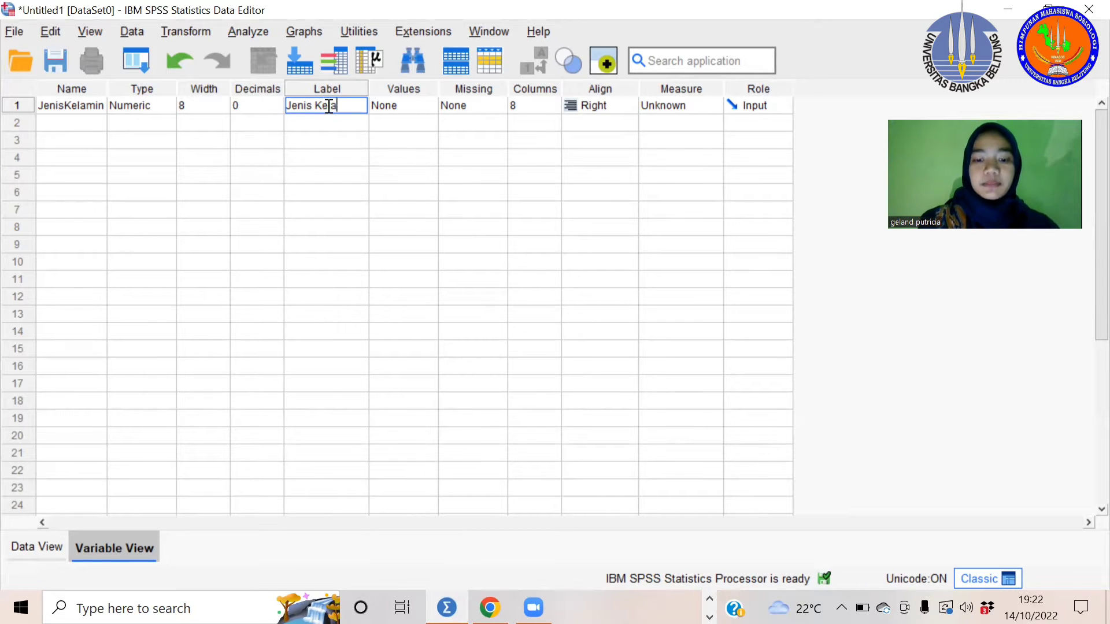
type("min")
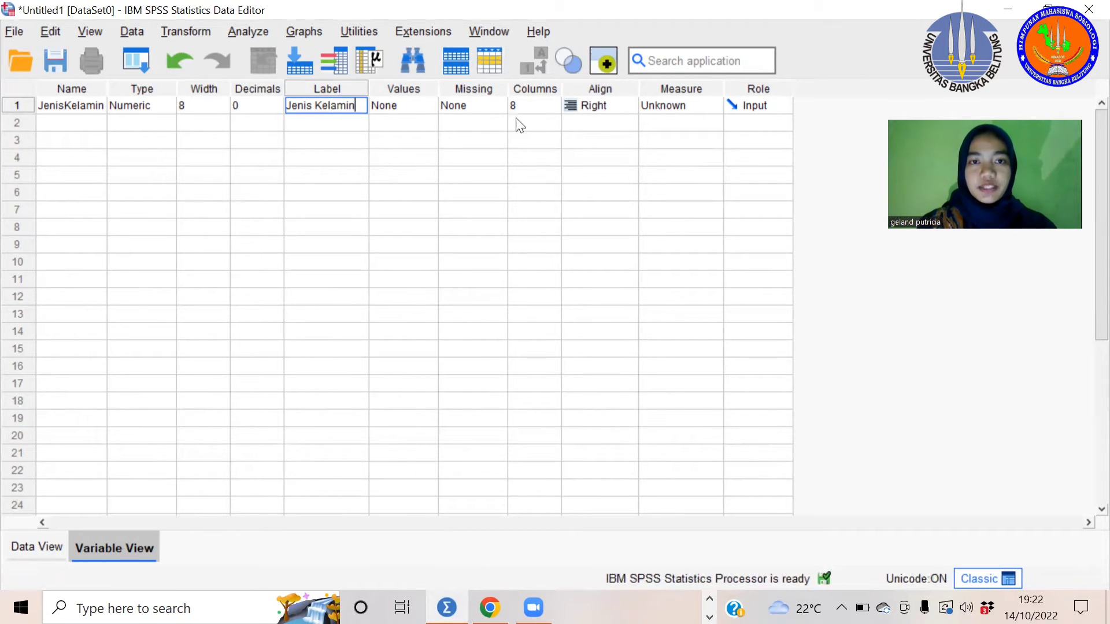
Add a value label to JenisKelamin that assigns 1 to "Perempuan"
left_click(415, 109)
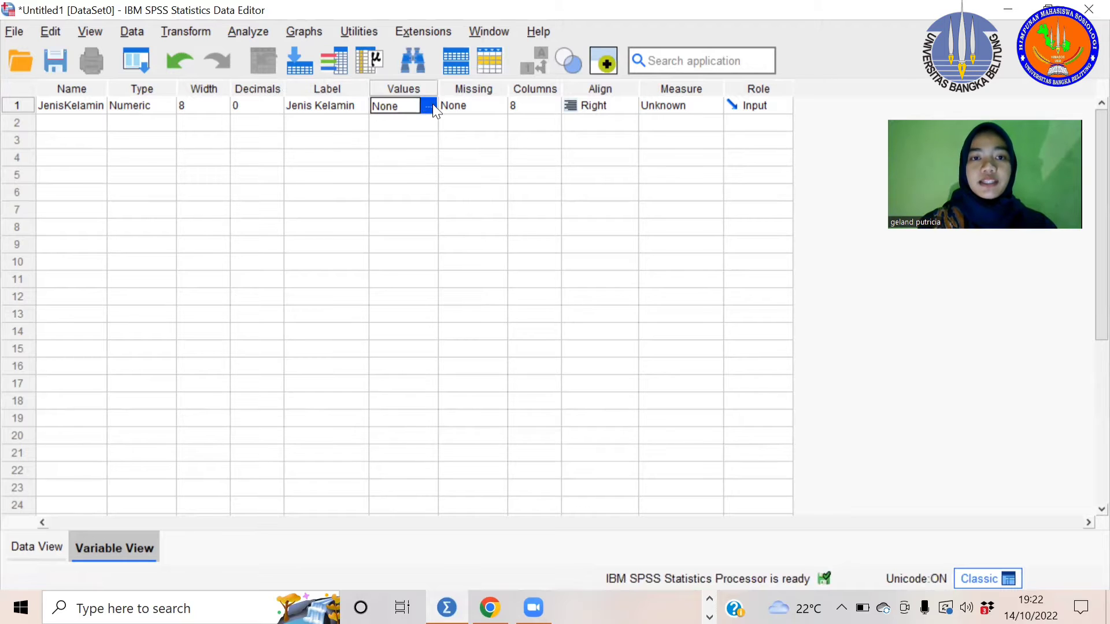
left_click(433, 105)
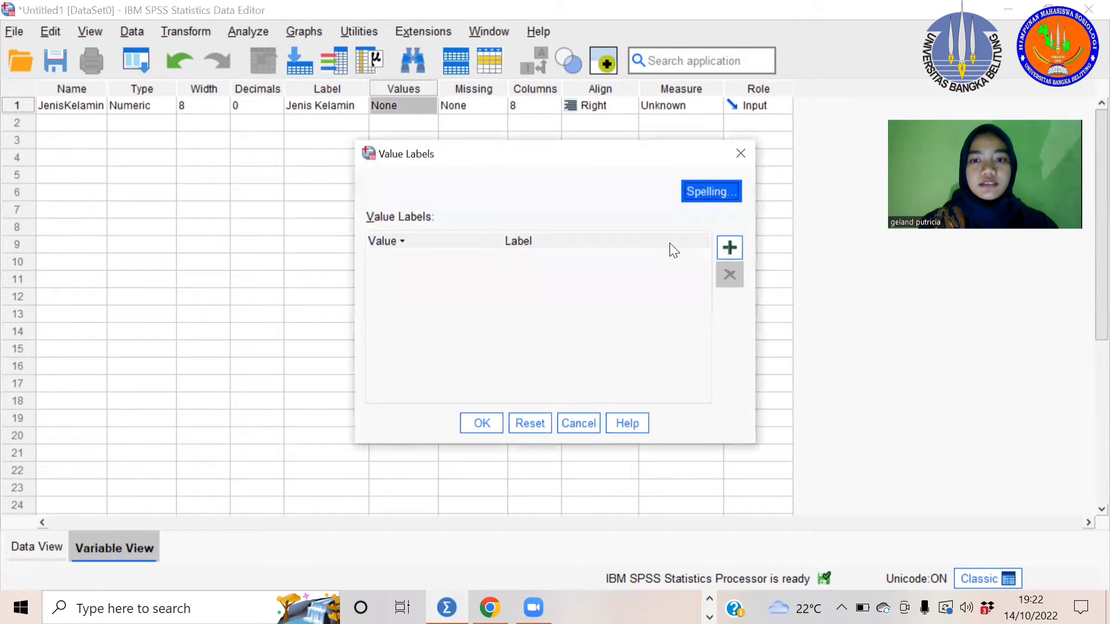
left_click(738, 251)
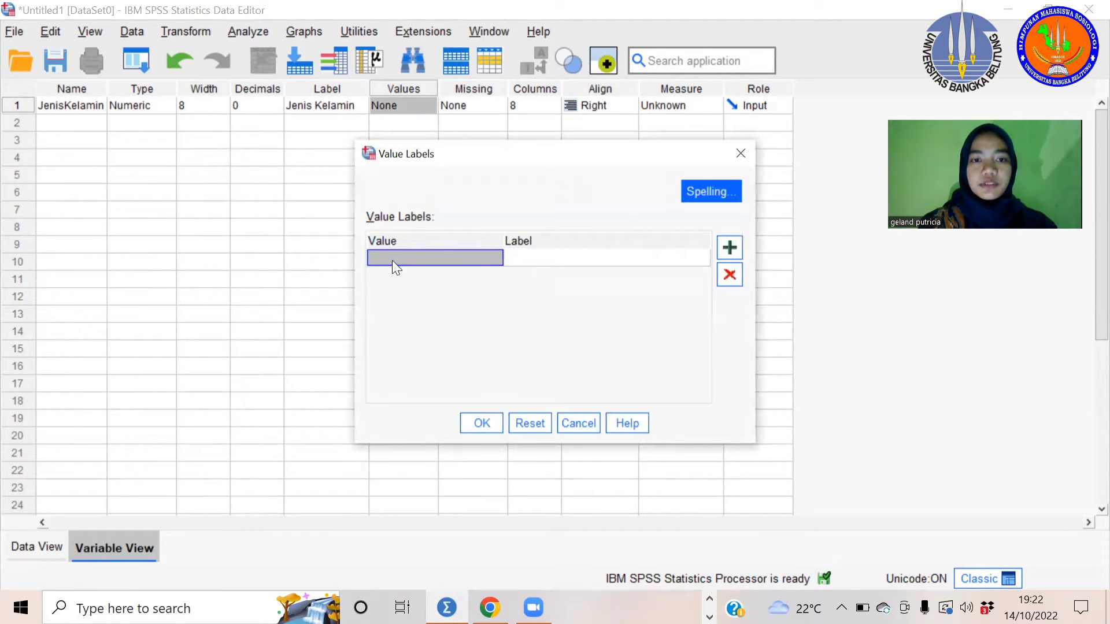
type("1")
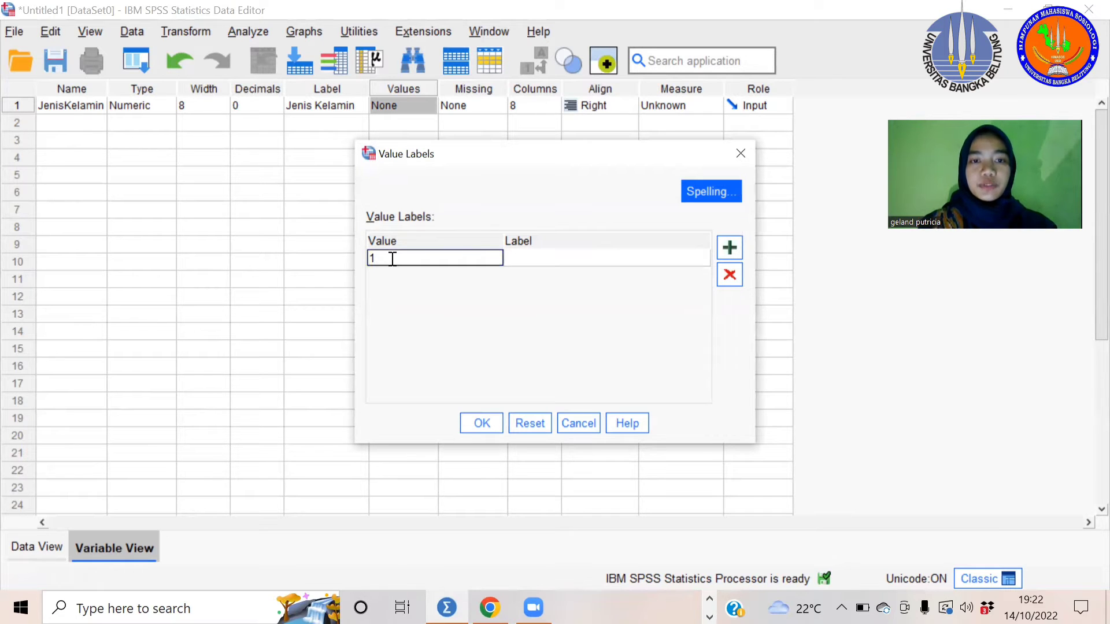
left_click(517, 260)
type("P")
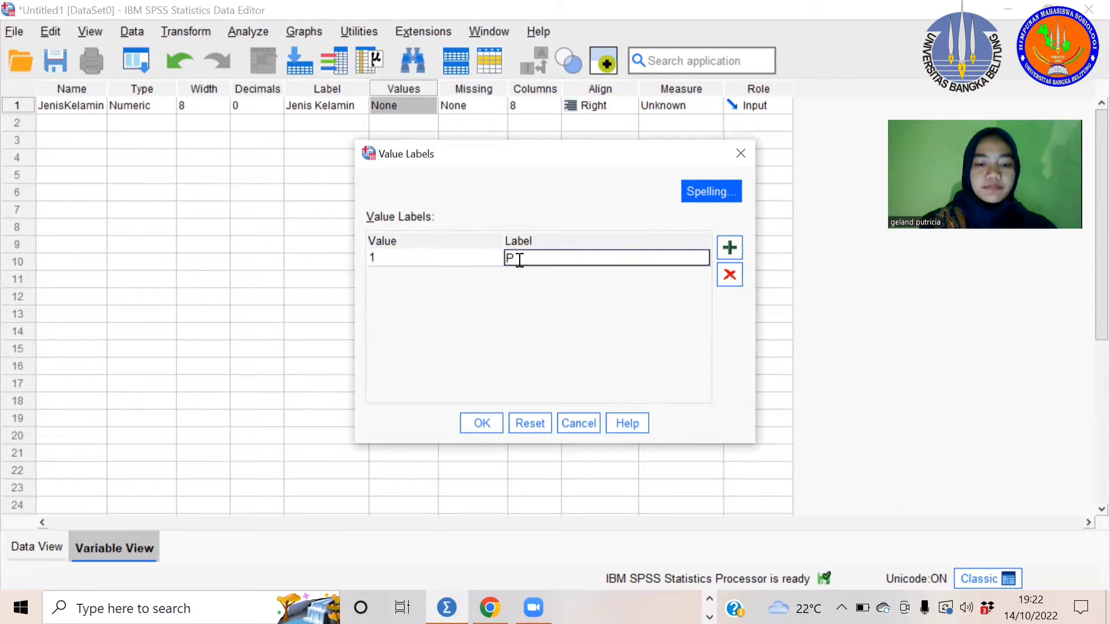
type("erempu")
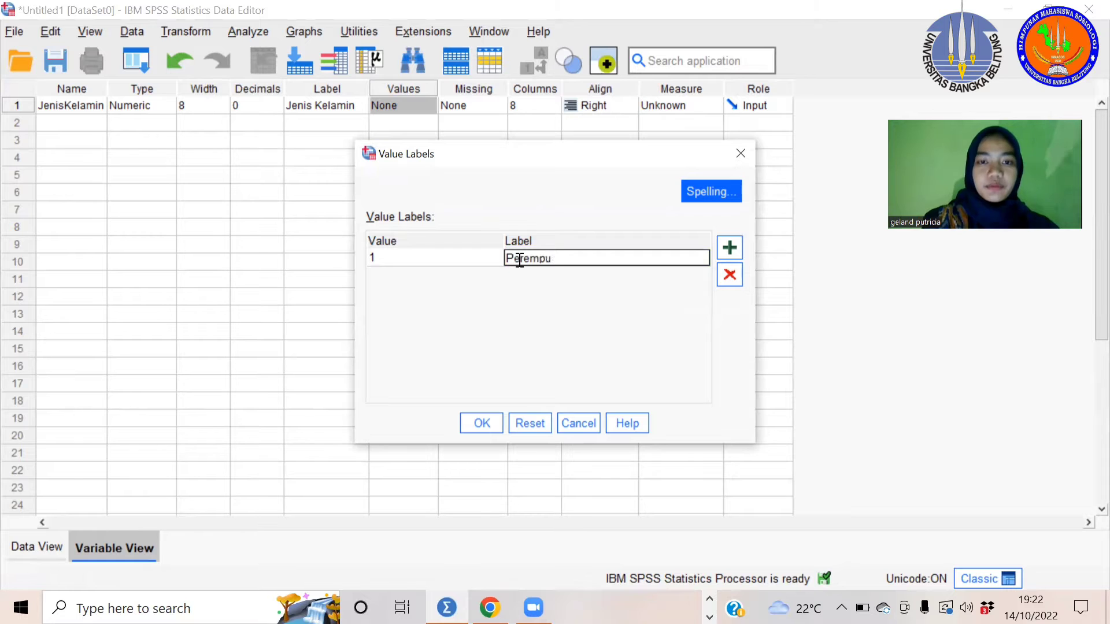
type("an")
Add a second value label assigning 2 to "Laki-Laki" and apply the value labels to JenisKelamin
left_click(734, 251)
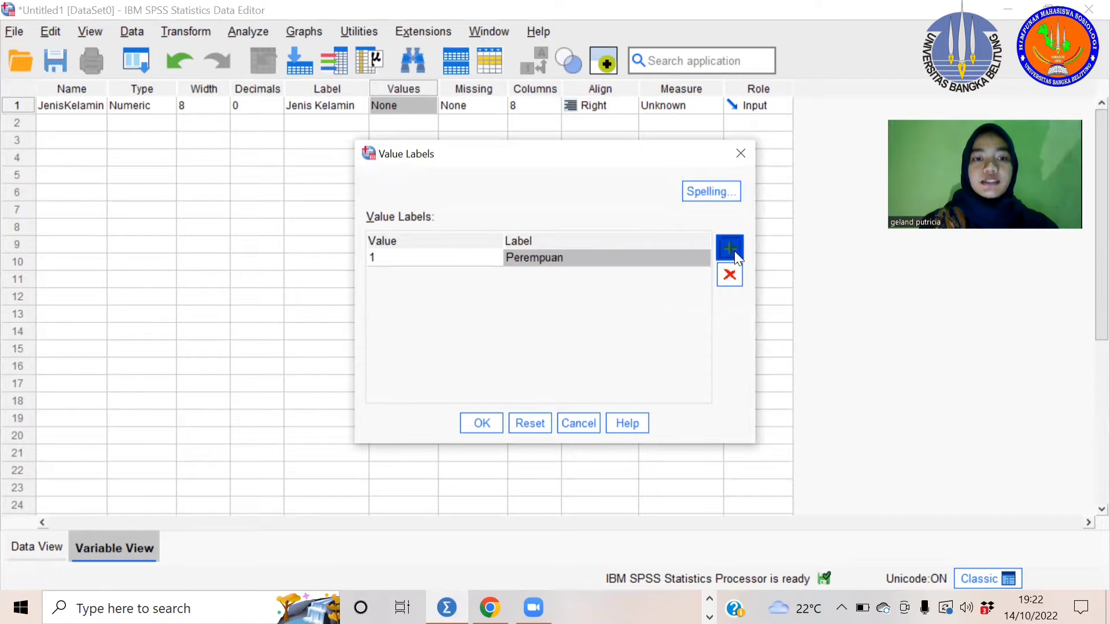
type("2")
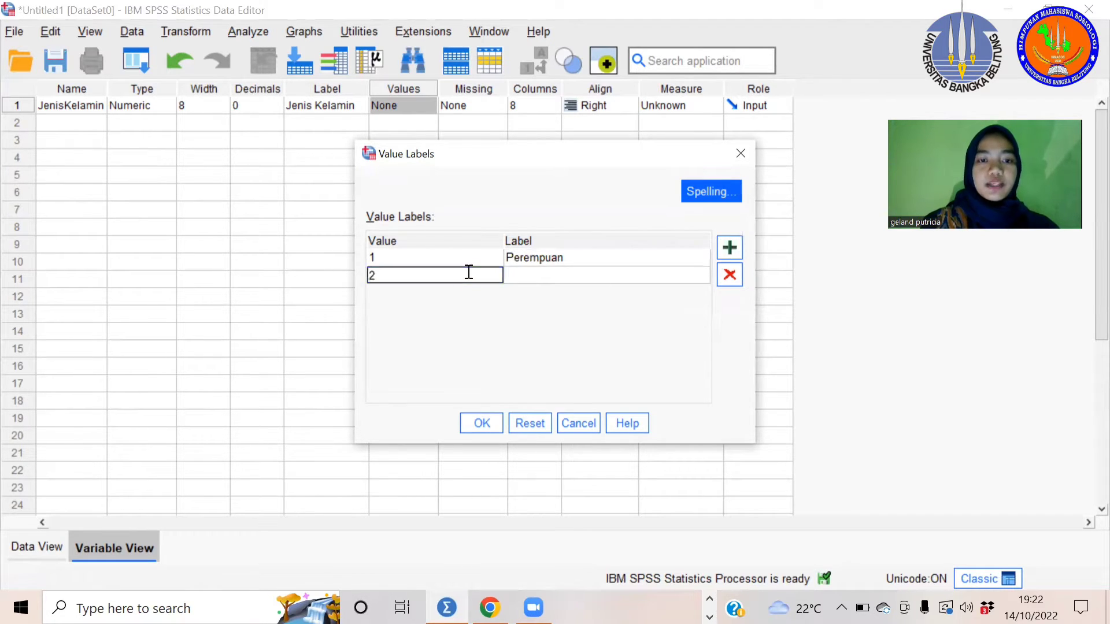
left_click(554, 276)
type("Laki")
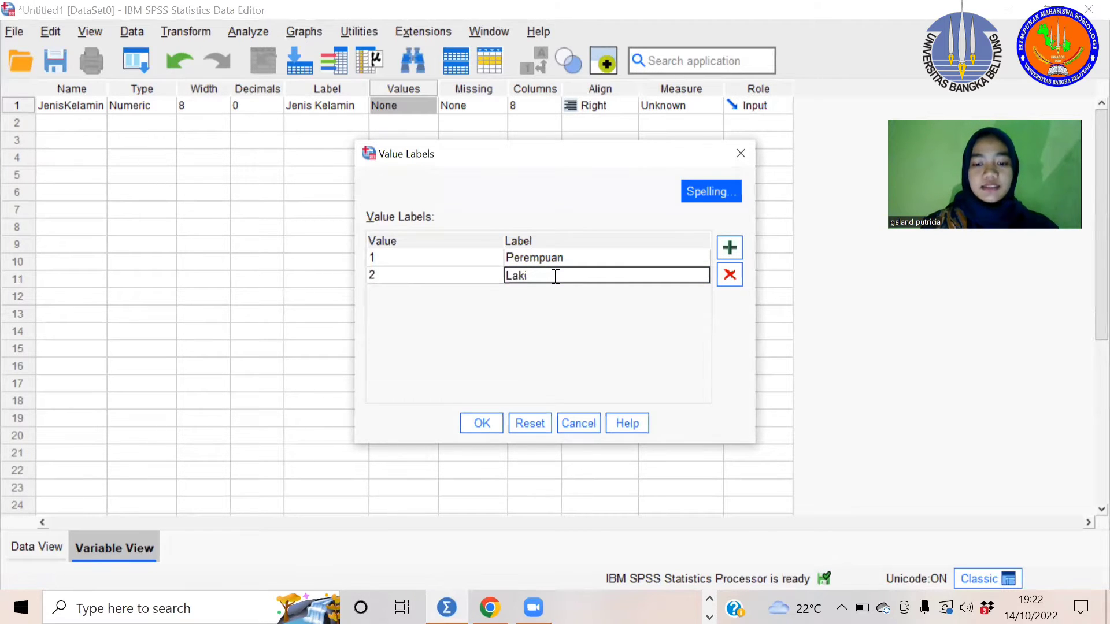
type("-laki")
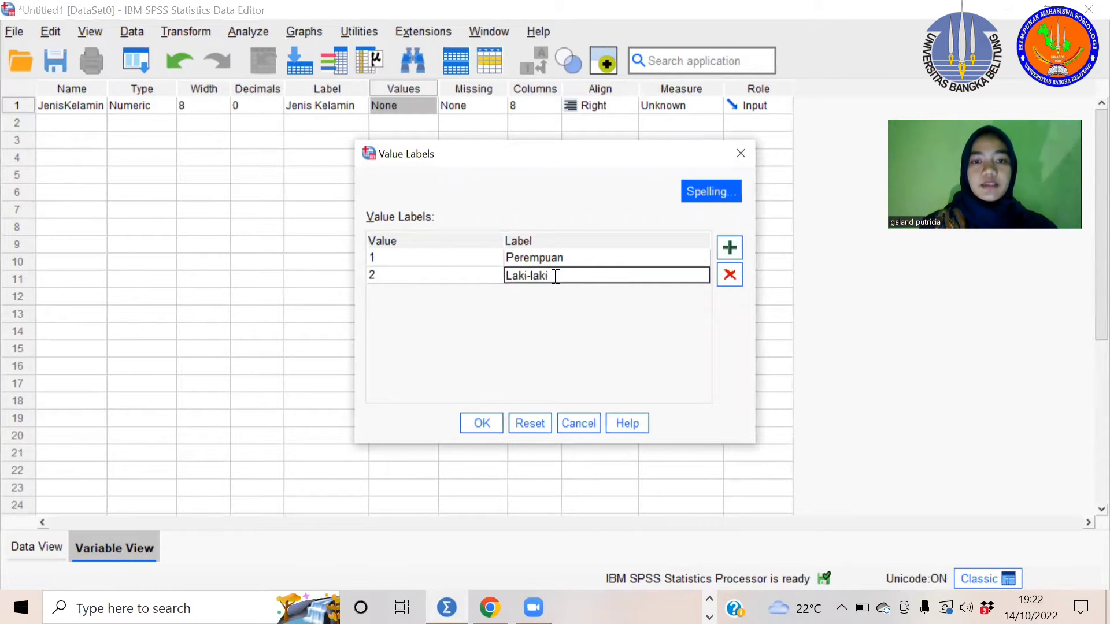
key("BackSpace")
key("BackSpace")
key("BackSpace")
key("BackSpace")
type("Laki")
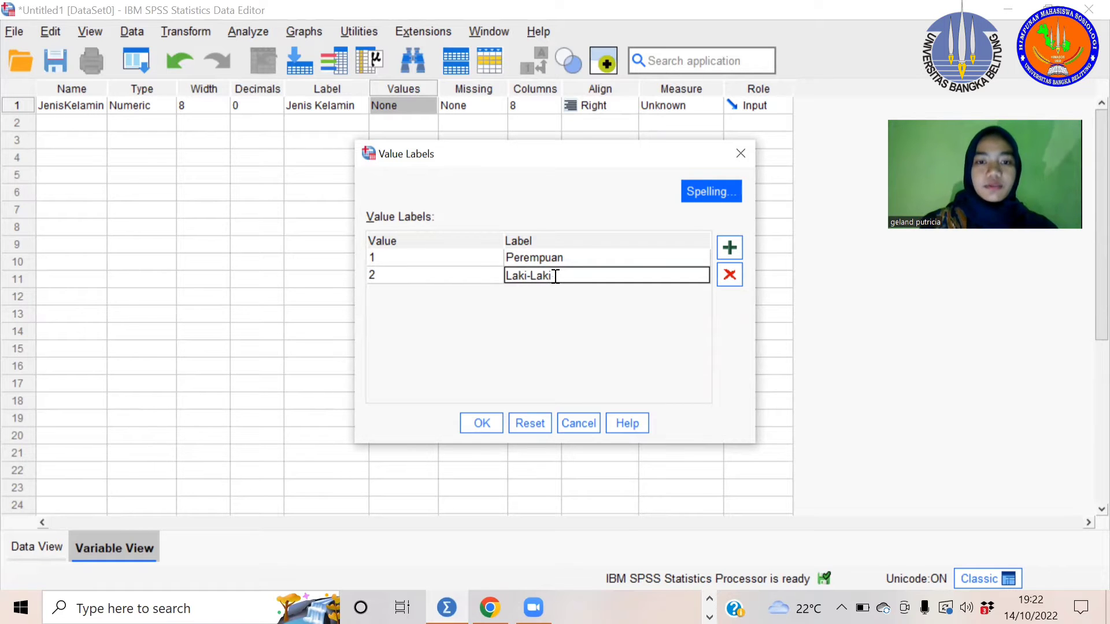
left_click(481, 423)
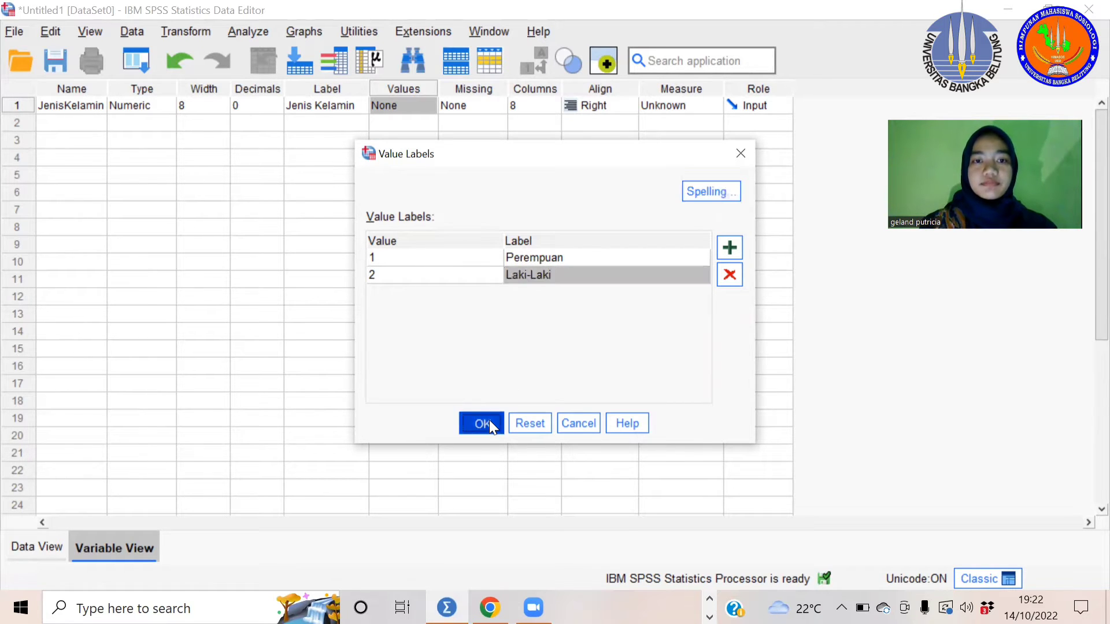
Set the measurement level of the JenisKelamin variable to Scale
left_click(684, 107)
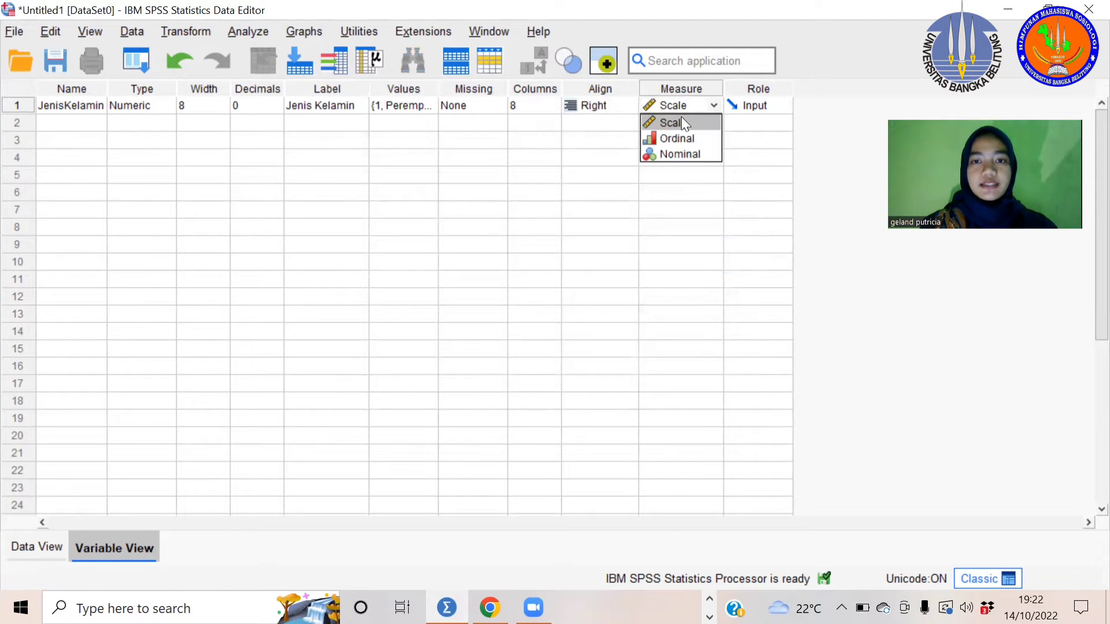
left_click(681, 116)
Check the columns and codes in the Excel workbook, return to SPSS Statistics and enter Fakultas as the second variable's name
left_click(68, 125)
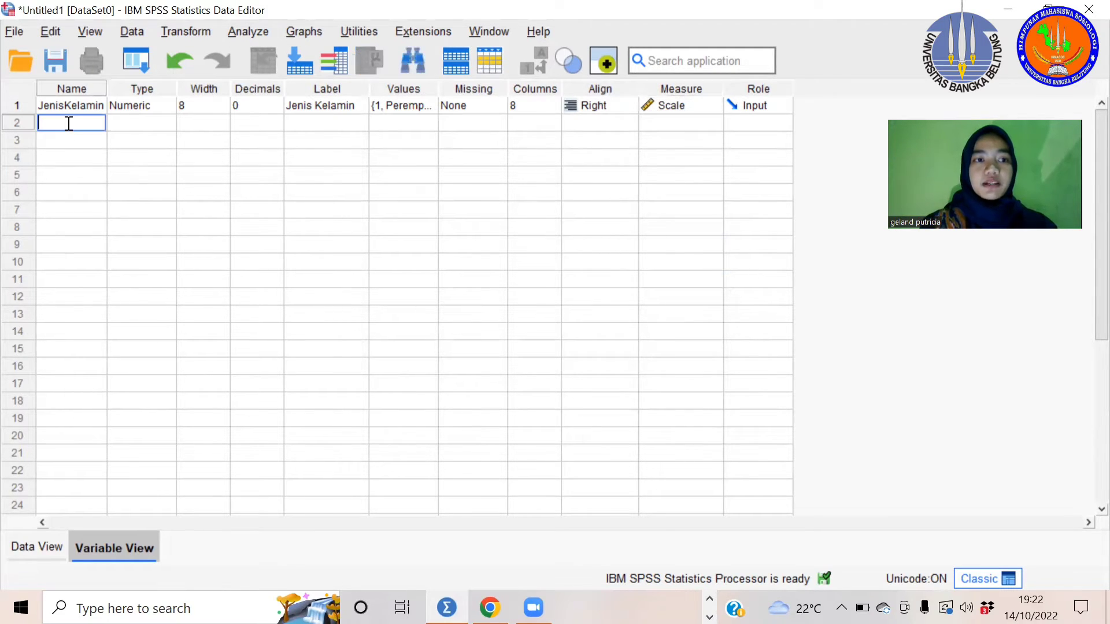
left_click(710, 598)
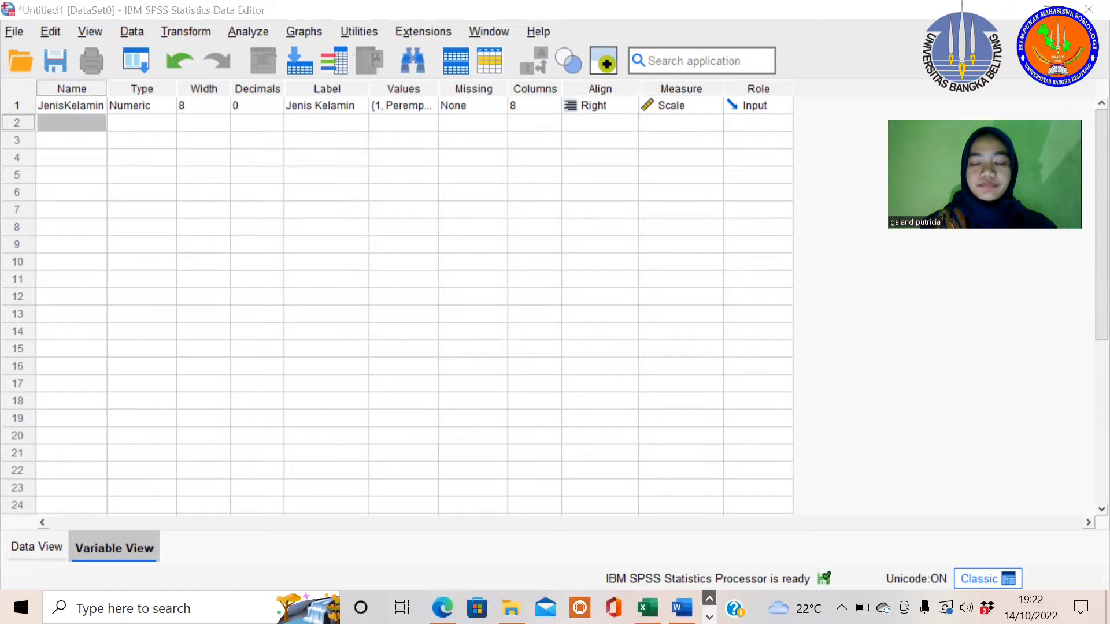
left_click(647, 607)
key("ctrl+shift+Down")
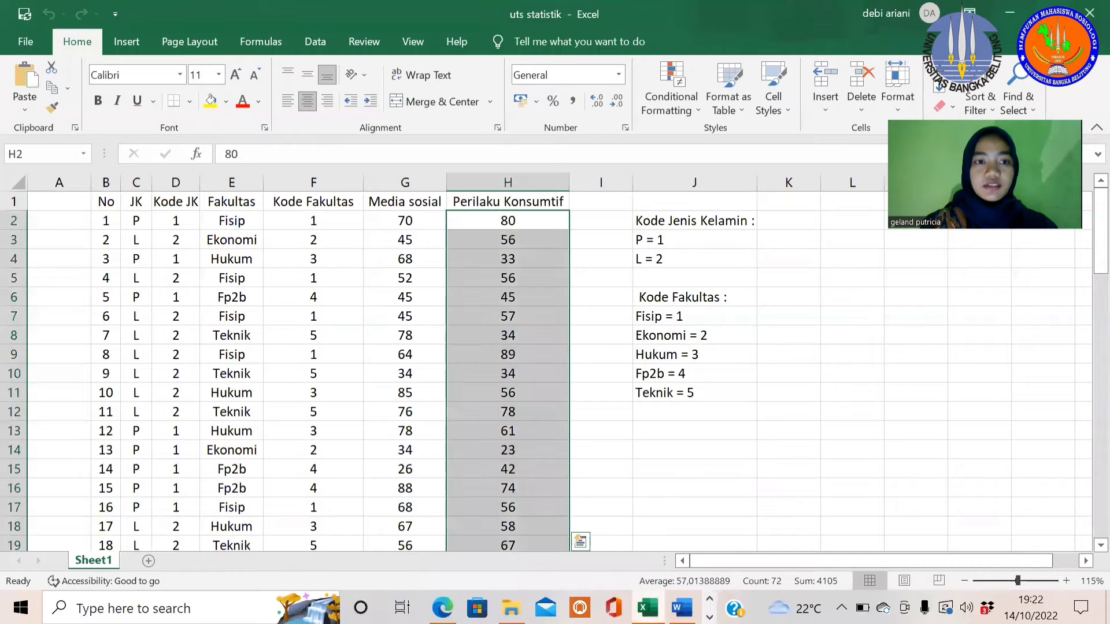
left_click(709, 616)
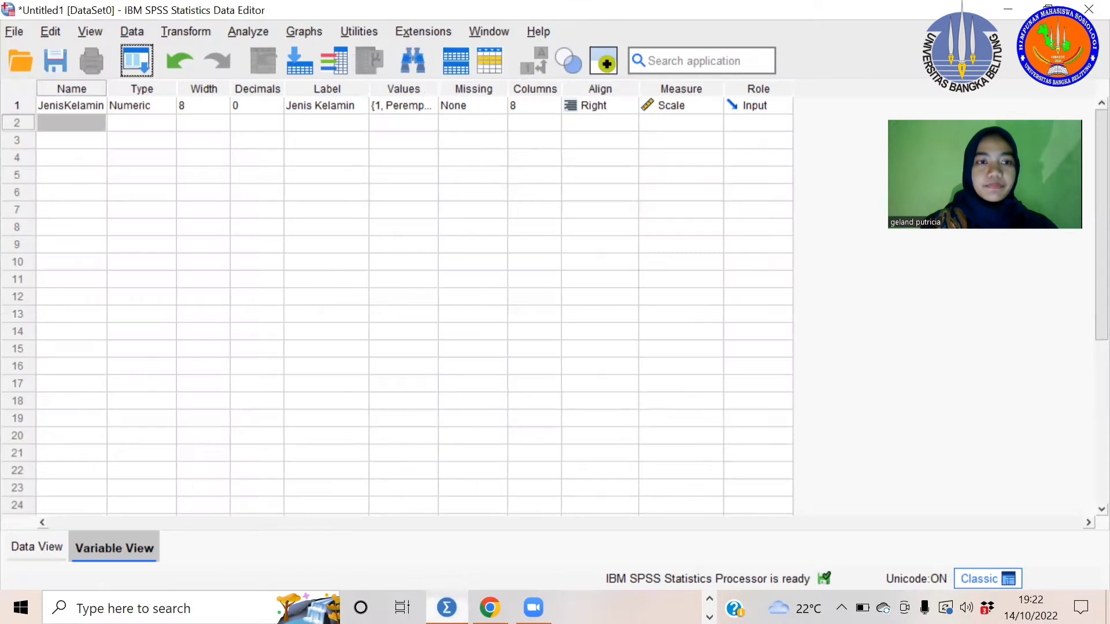
left_click(446, 608)
left_click(55, 124)
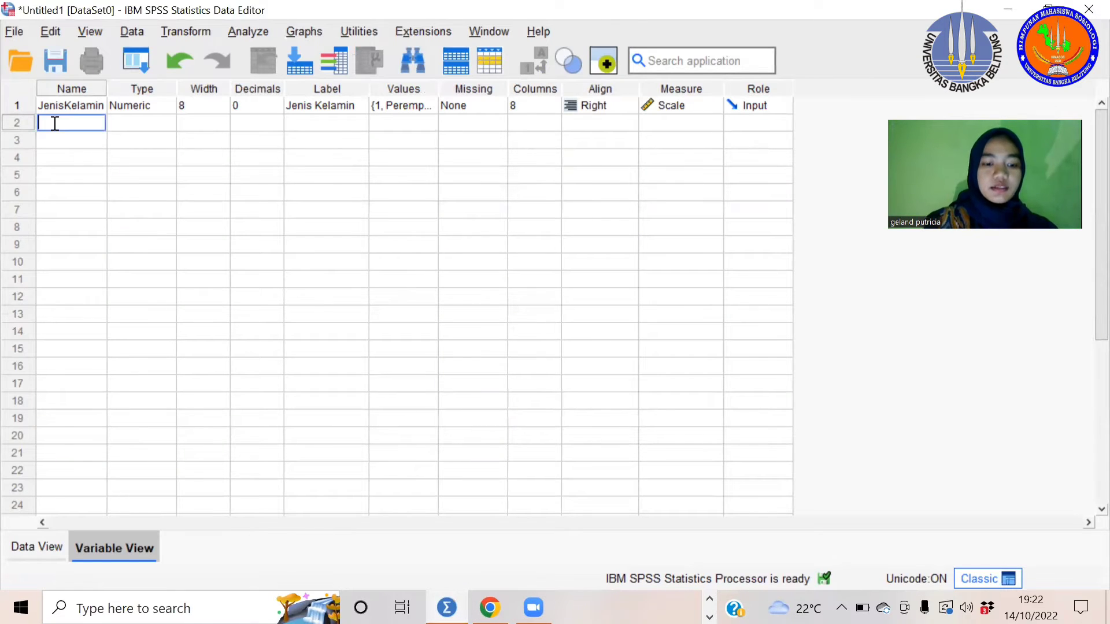
type("Fakul")
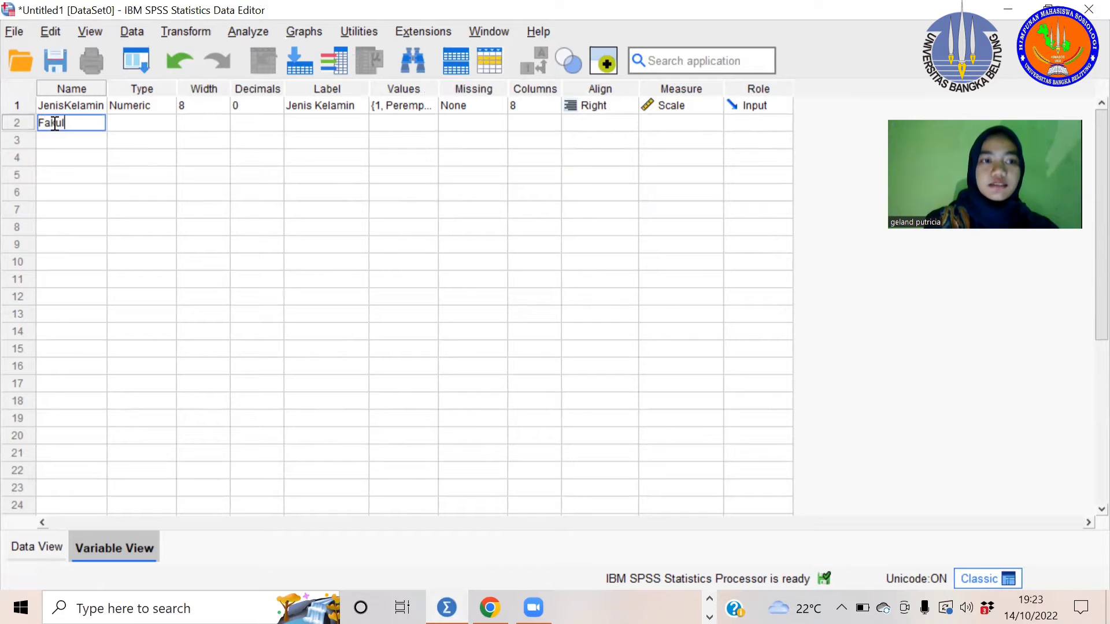
type("tas")
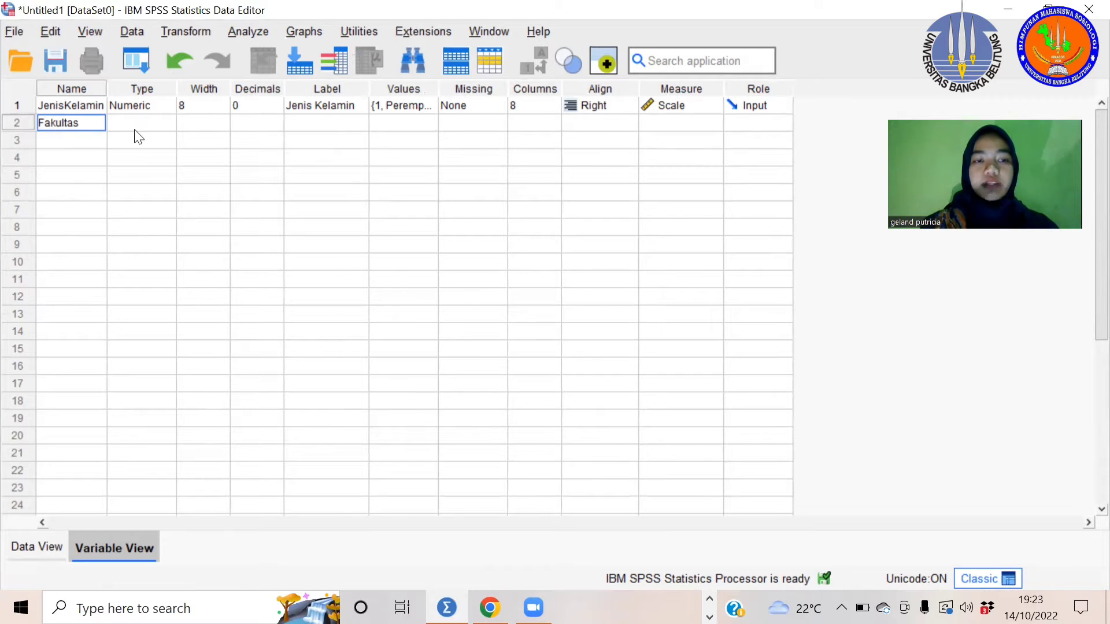
Set the Fakultas variable's decimals to 0 and its label to "Fakultas"
key("Return")
left_click(266, 124)
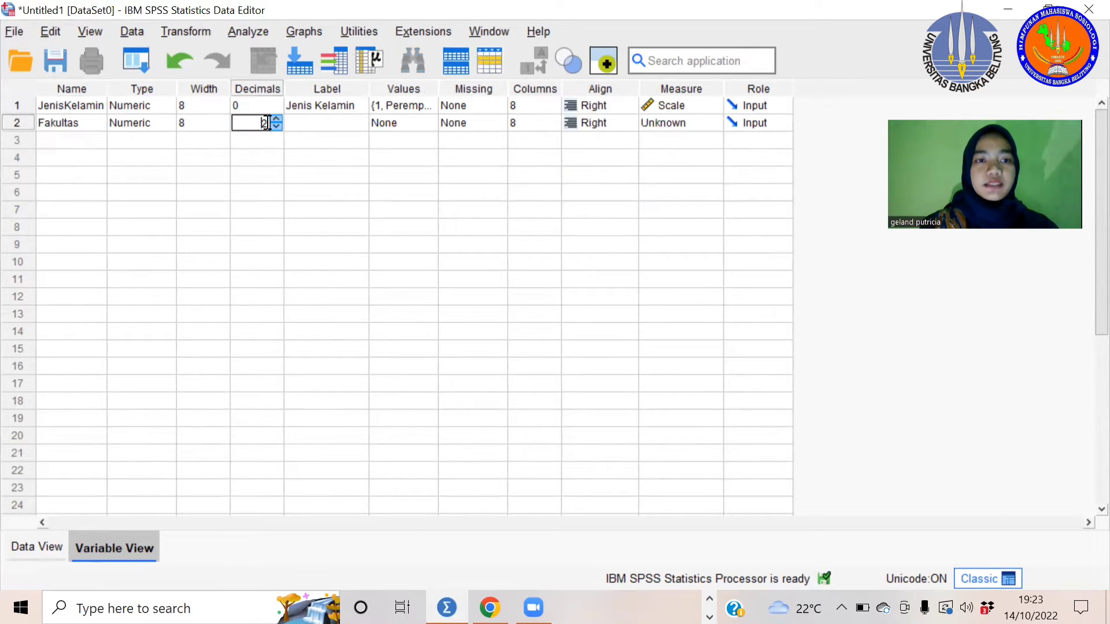
left_click(274, 124)
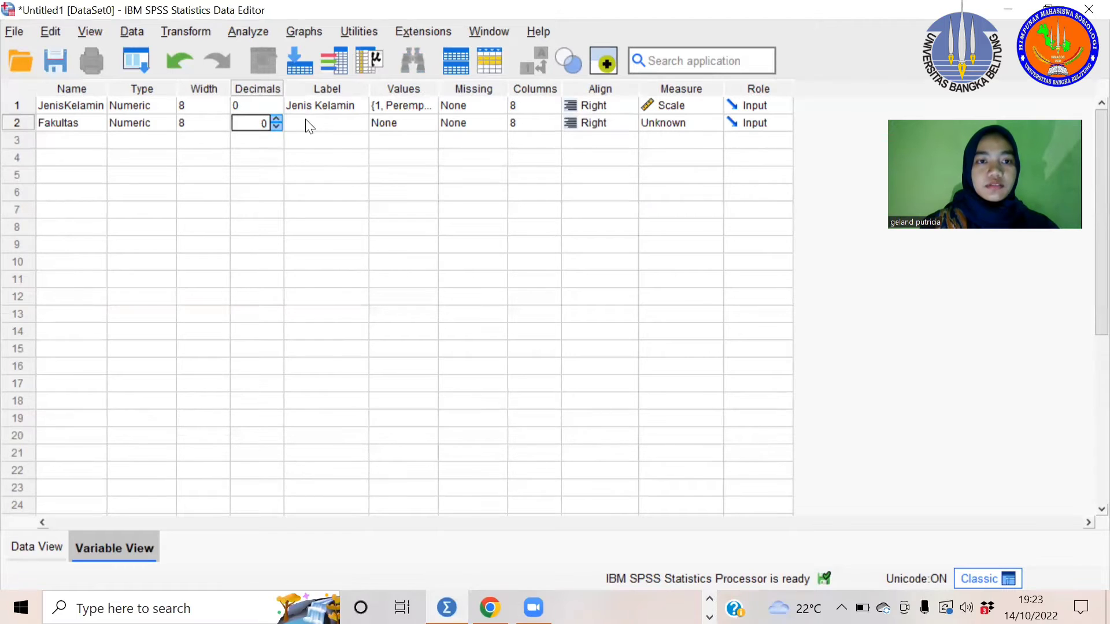
left_click(307, 124)
type("Fakultas")
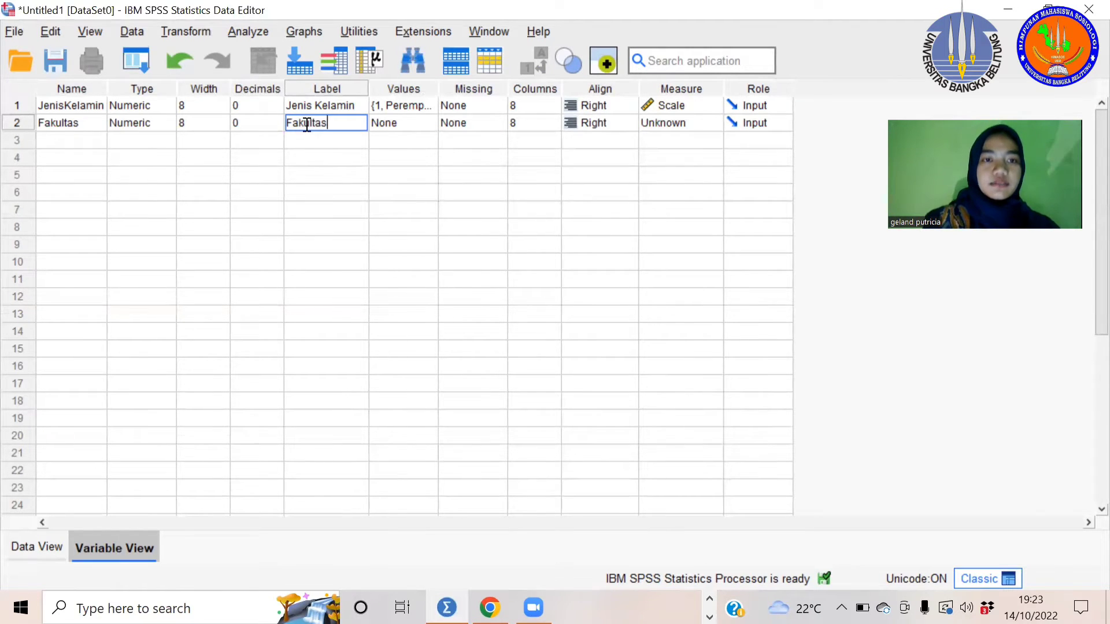
Open the value labels of Fakultas and add a label assigning 1 to "Fisip"
left_click(403, 126)
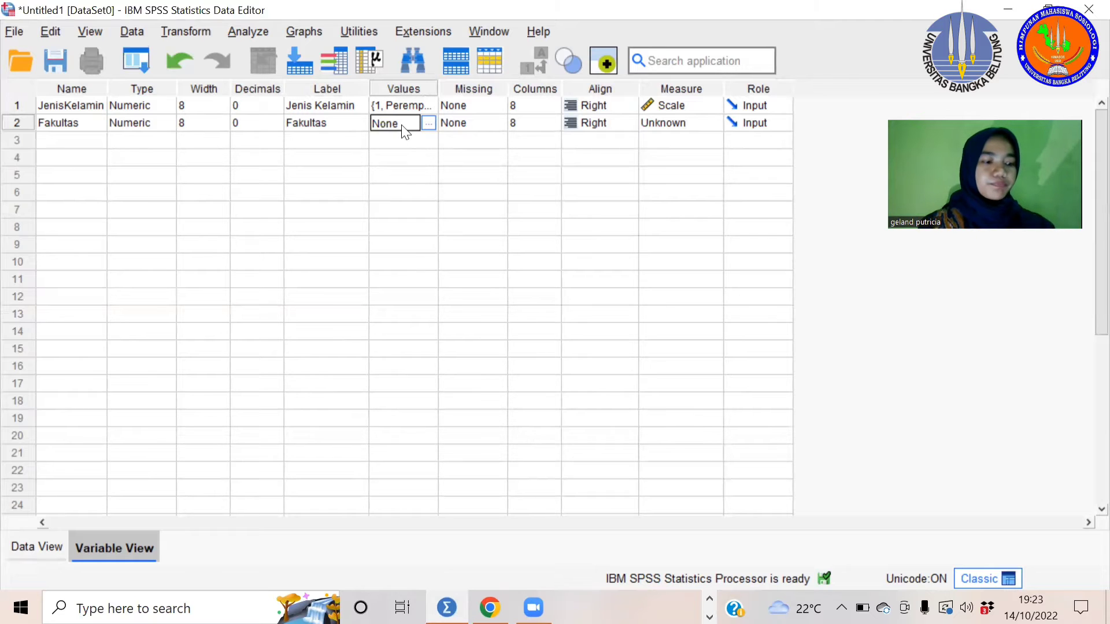
left_click(429, 123)
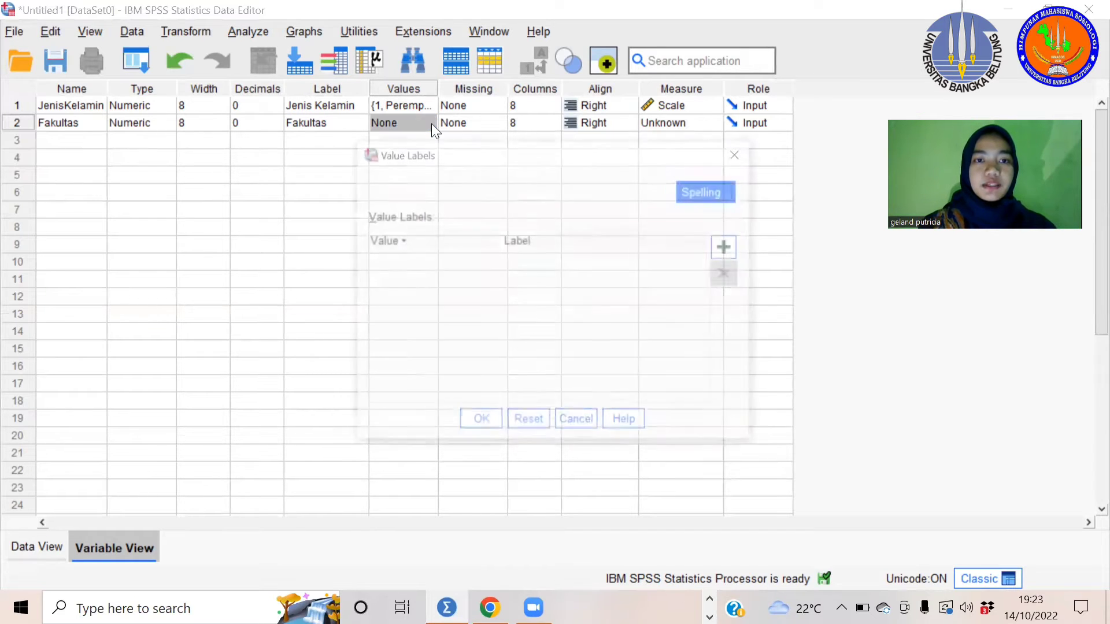
left_click(729, 249)
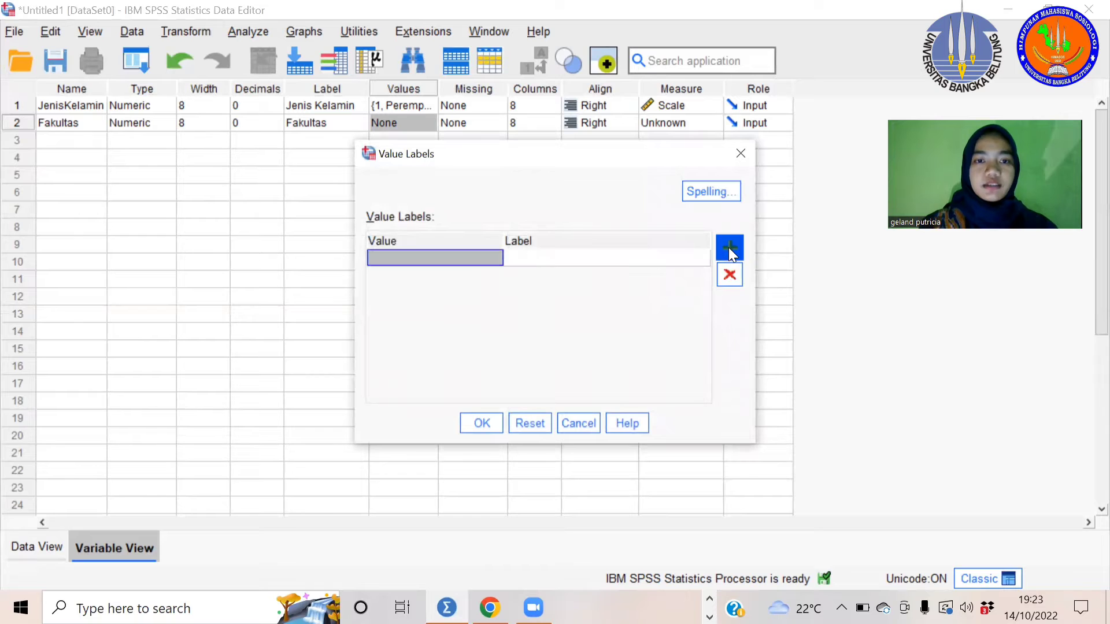
type("1")
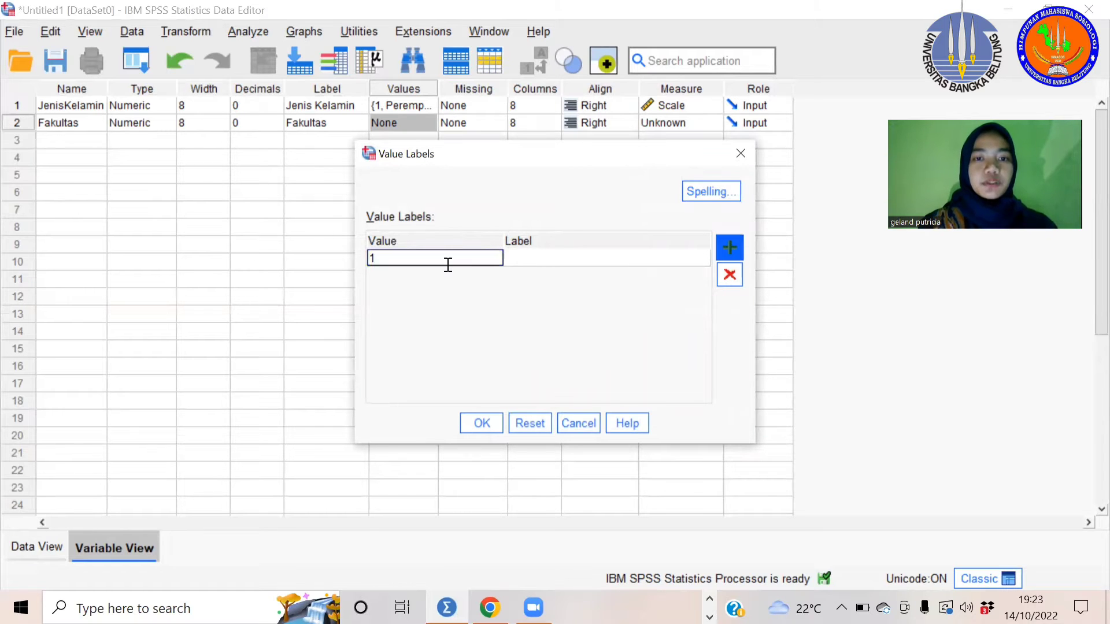
left_click(512, 263)
type("F")
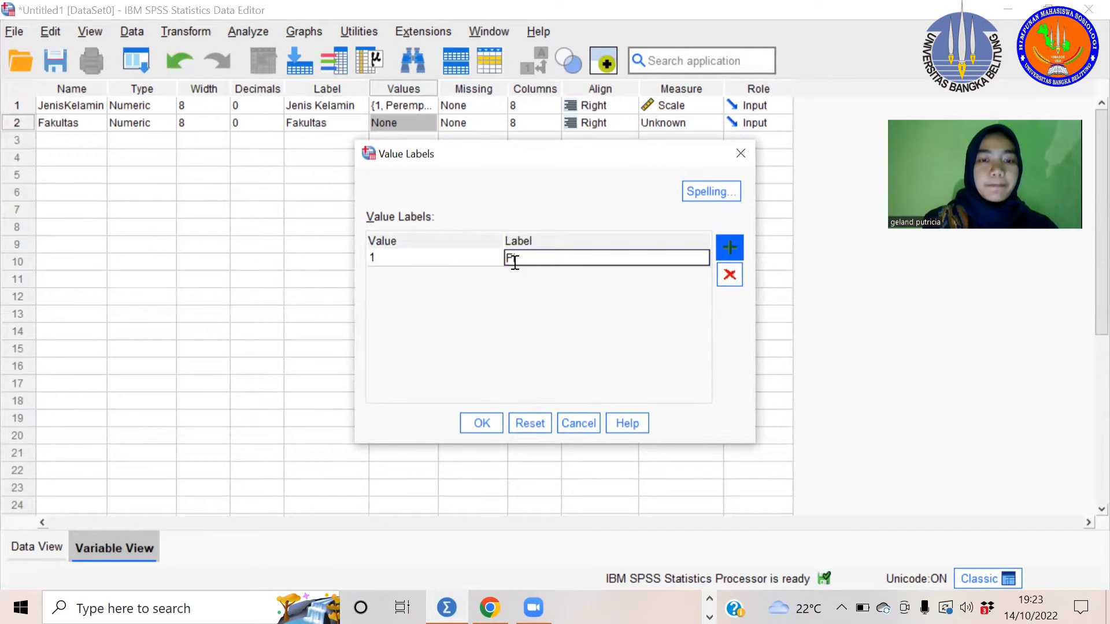
type("isip")
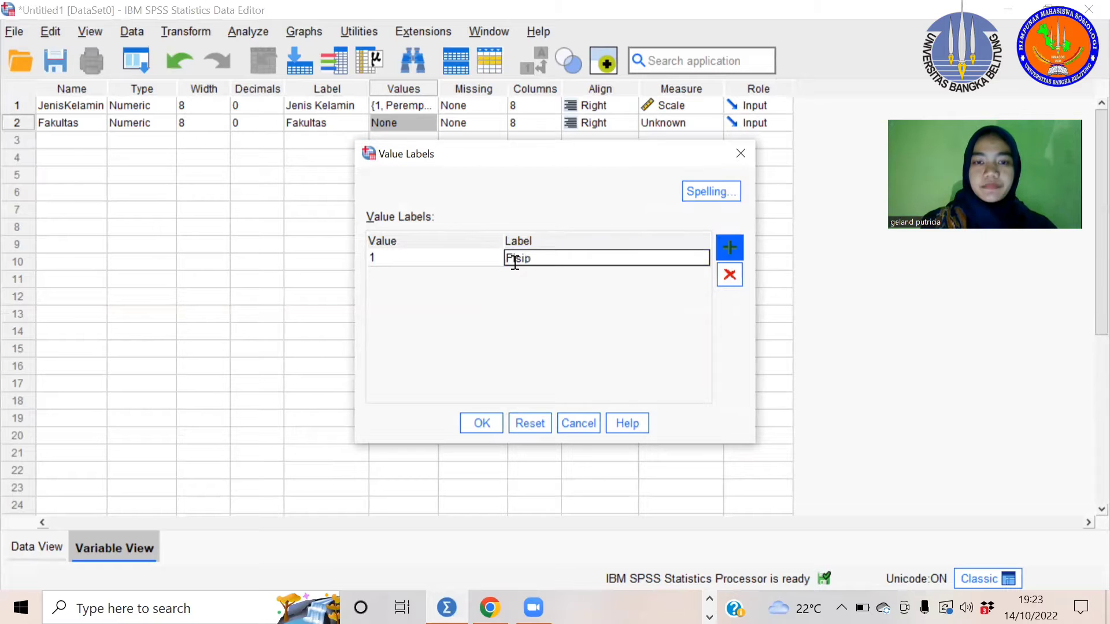
Add a second value label for Fakultas that assigns 2 to "Ekonomi"
left_click(730, 250)
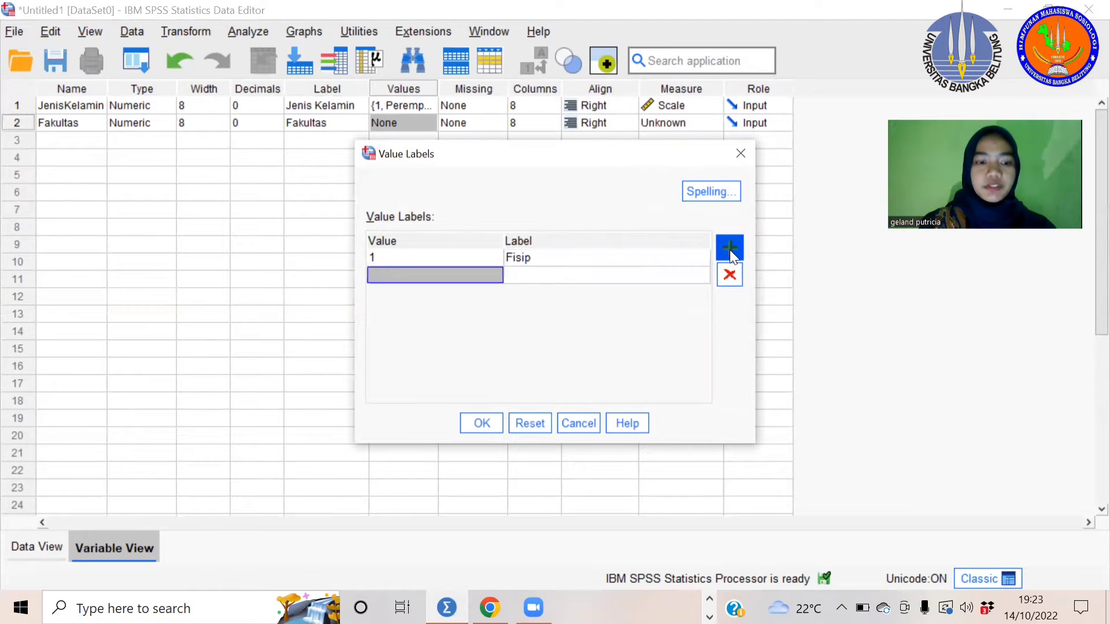
type("2")
left_click(652, 273)
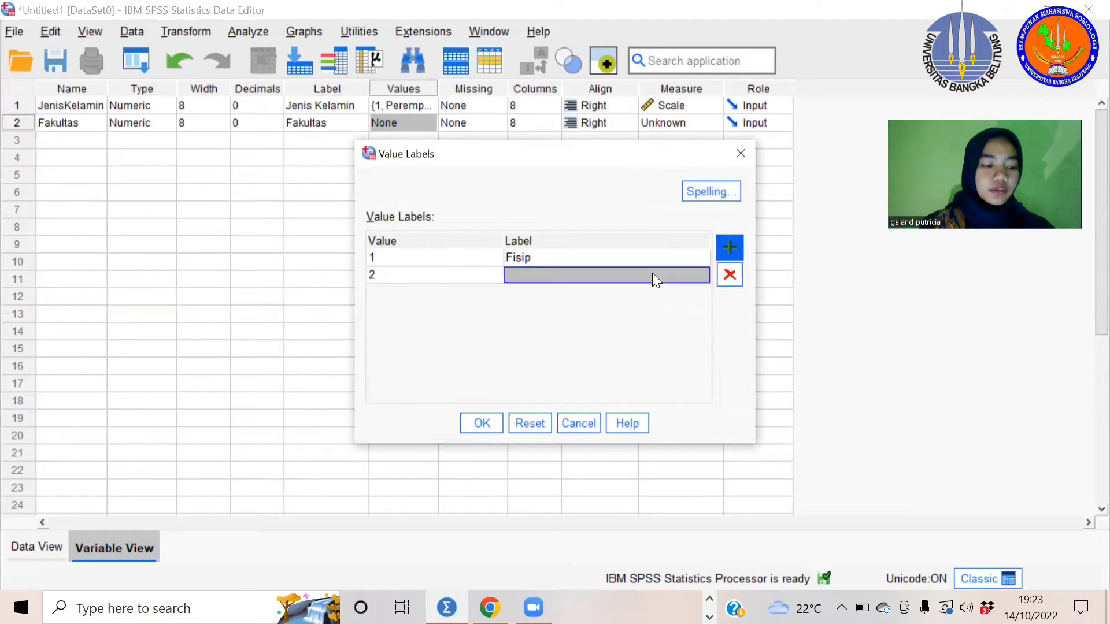
type("E")
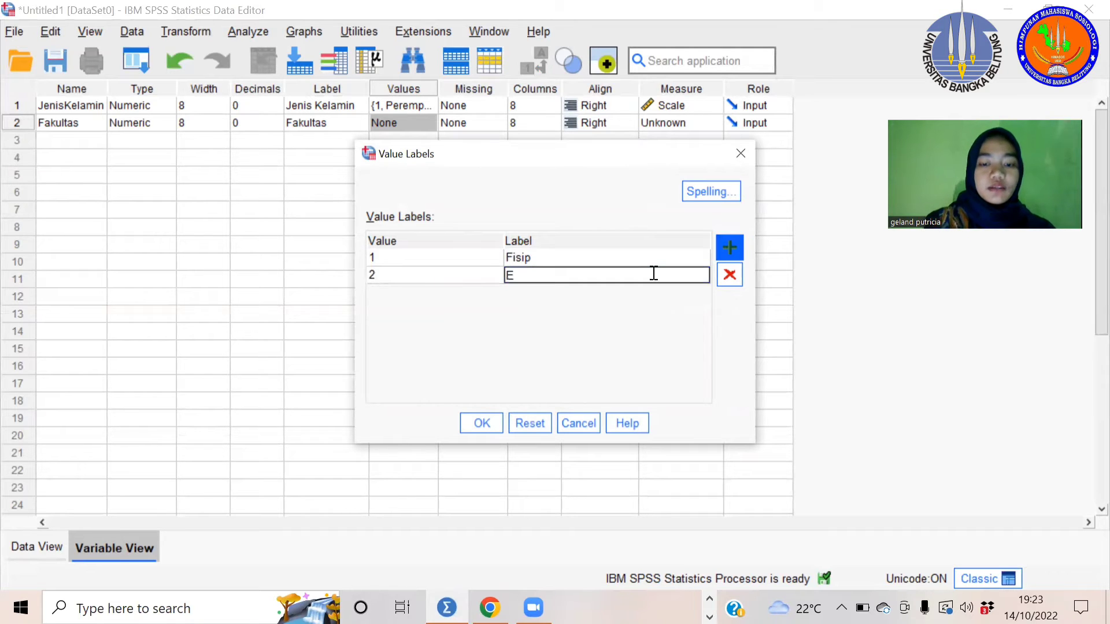
type("kno")
key("BackSpace")
key("BackSpace")
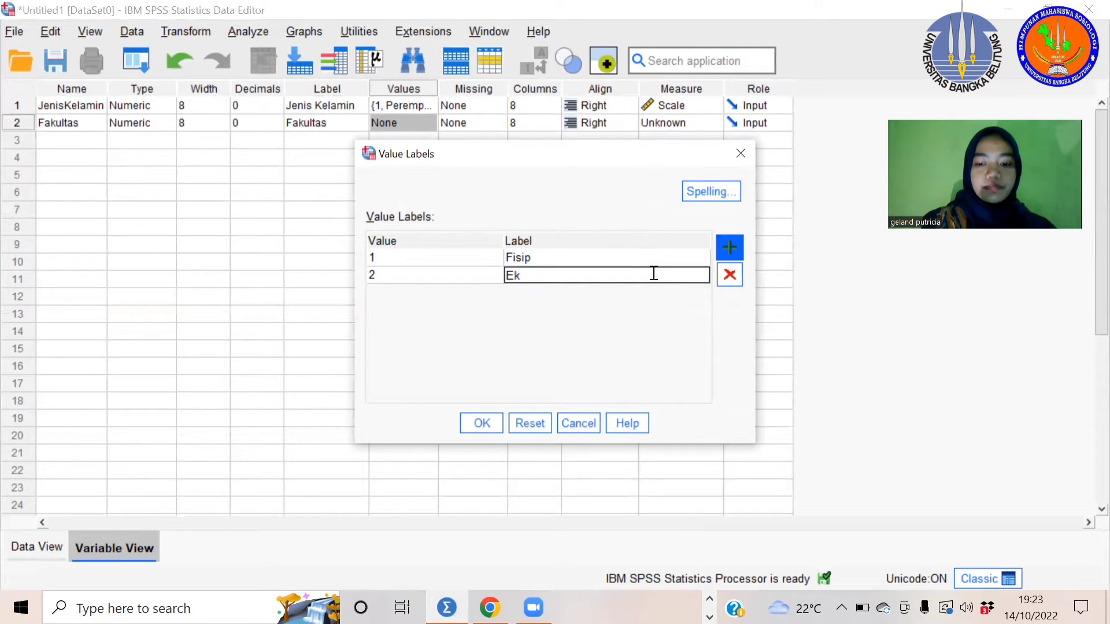
type("onomi")
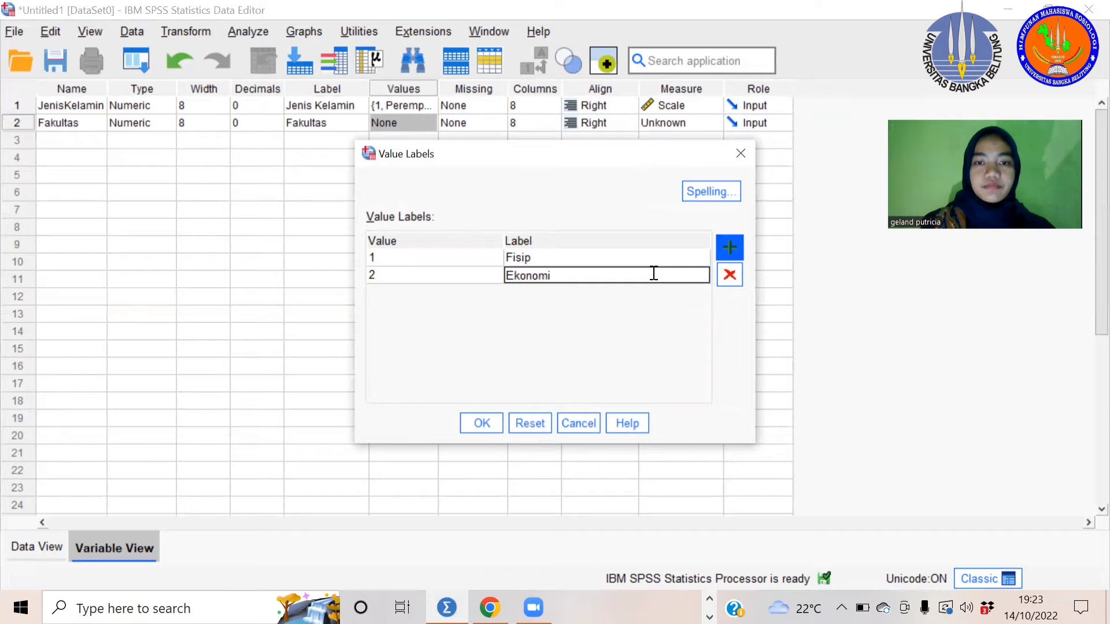
Add two more value labels for Fakultas, assigning 3 to "Hukum" and 4 to "FPPB"
left_click(729, 248)
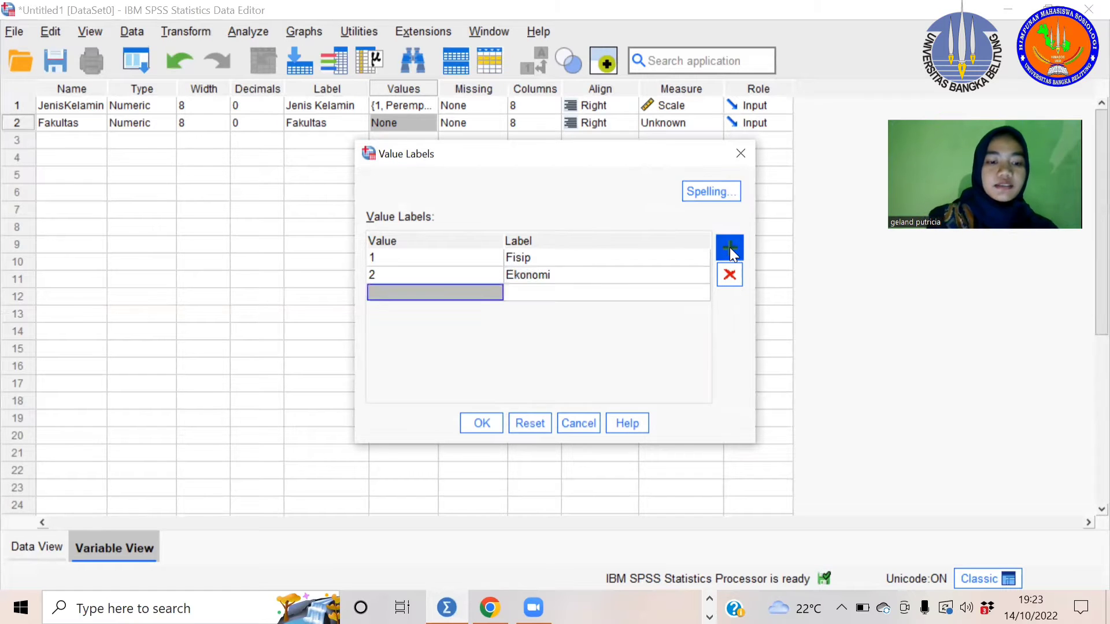
type("3")
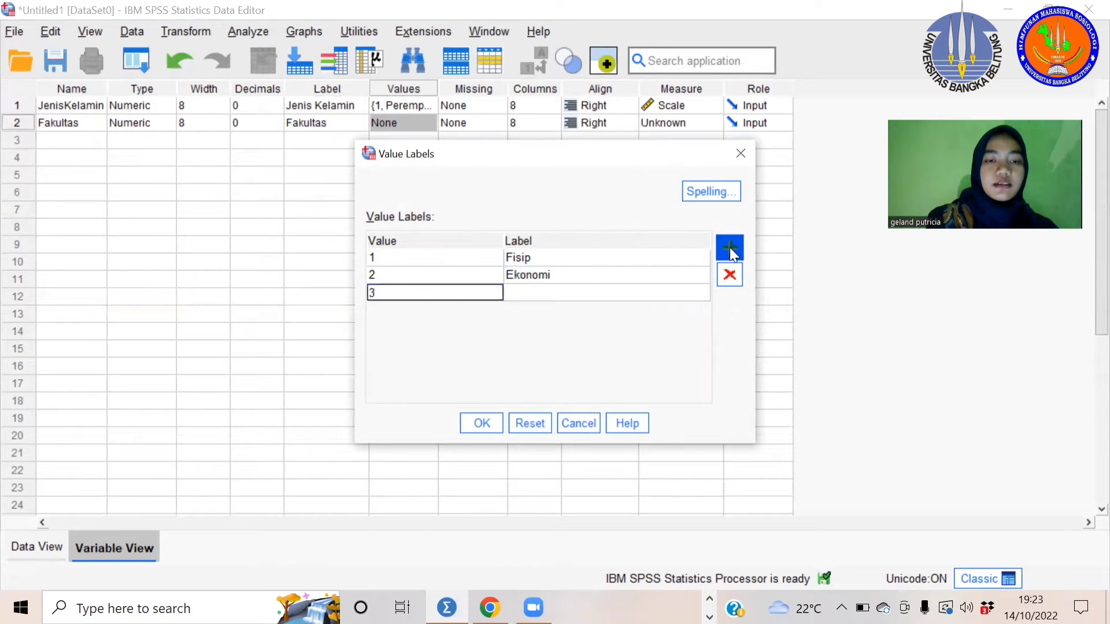
left_click(588, 294)
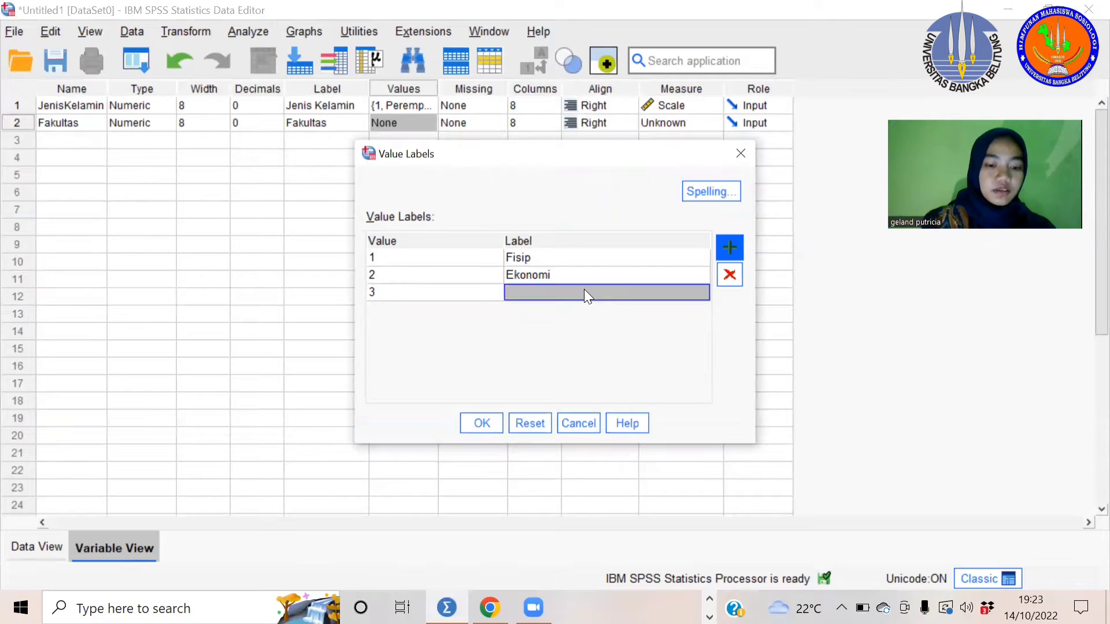
type("Hukum")
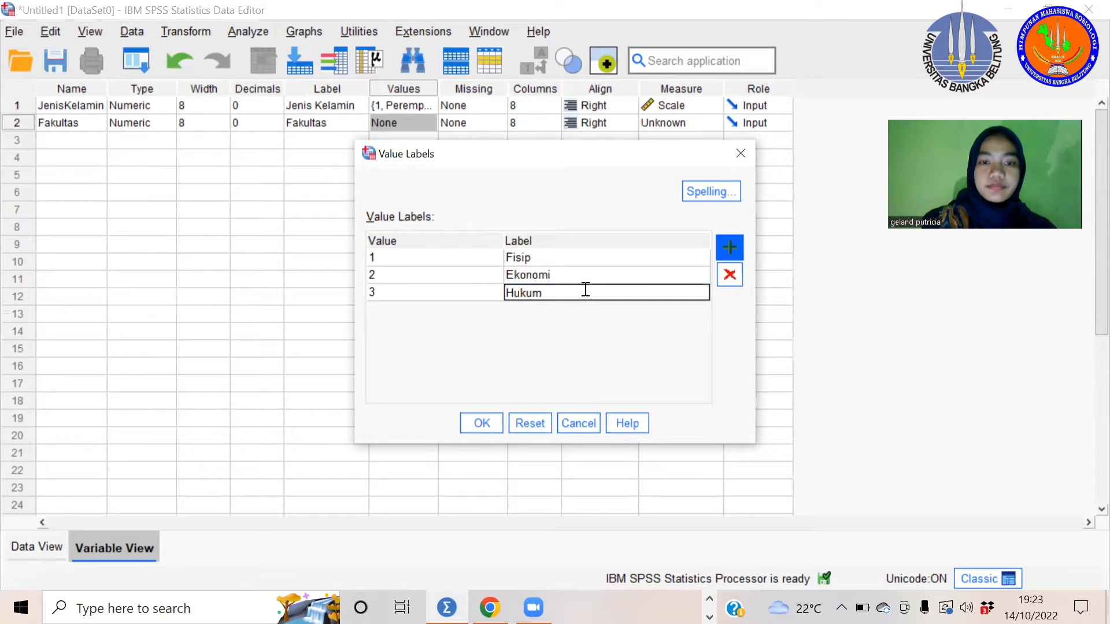
left_click(734, 251)
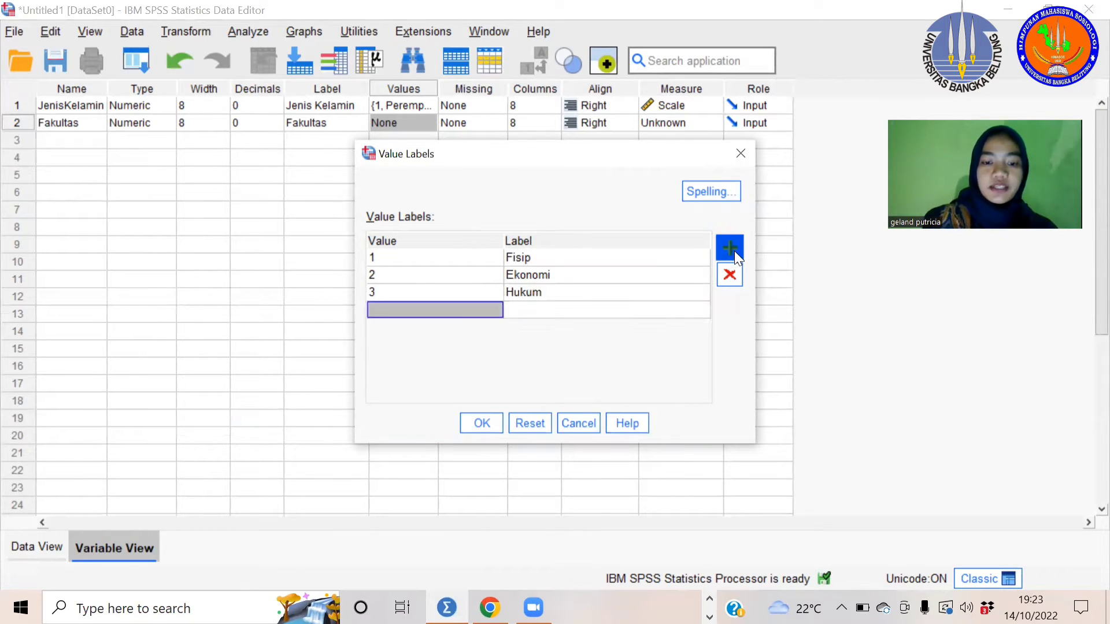
type("4")
left_click(583, 306)
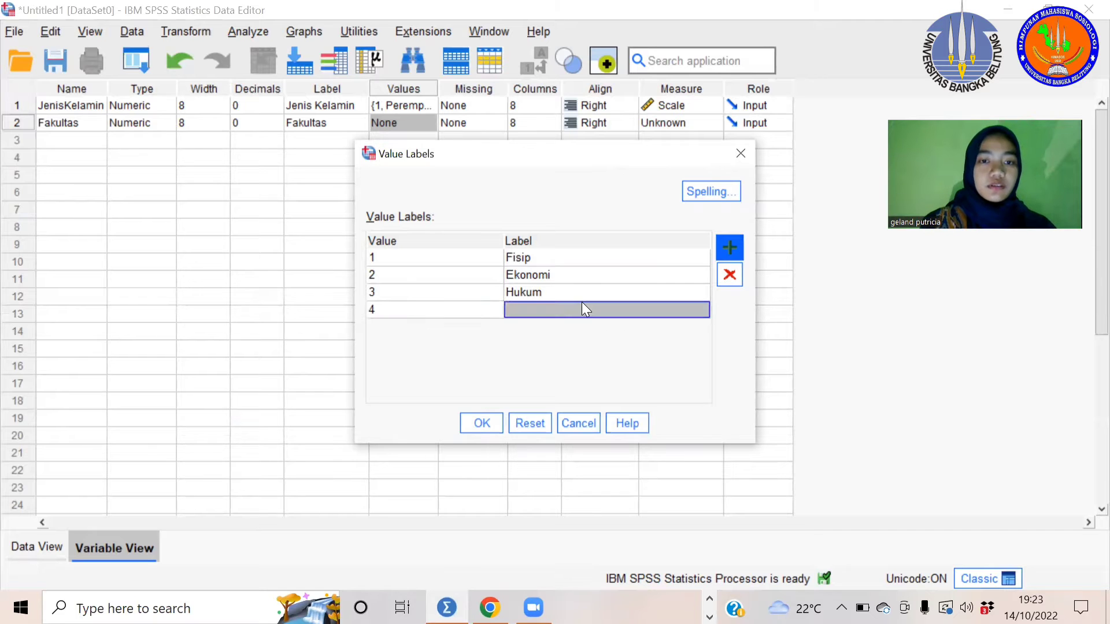
type("FPPB")
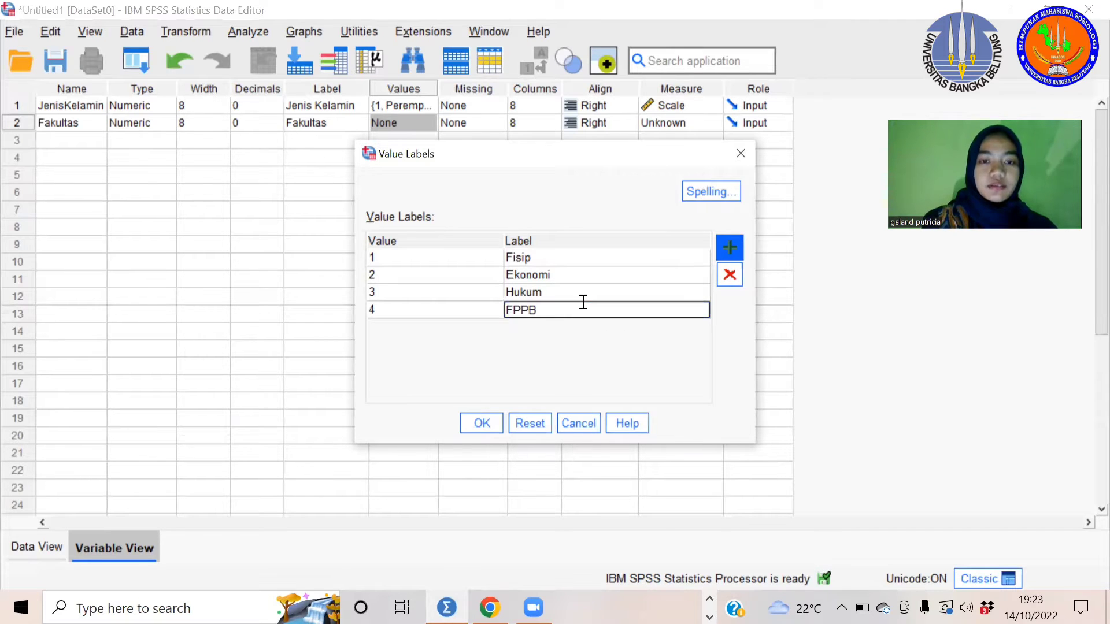
Add a fifth value label assigning 5 to "Teknik" and apply the value labels to Fakultas
left_click(733, 249)
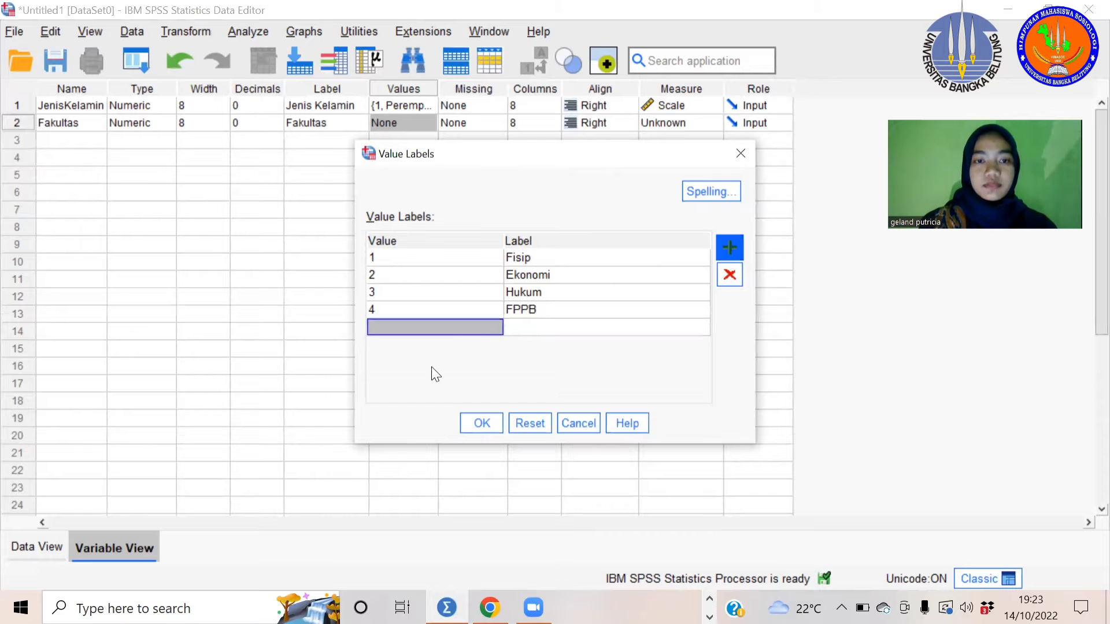
type("5")
left_click(545, 323)
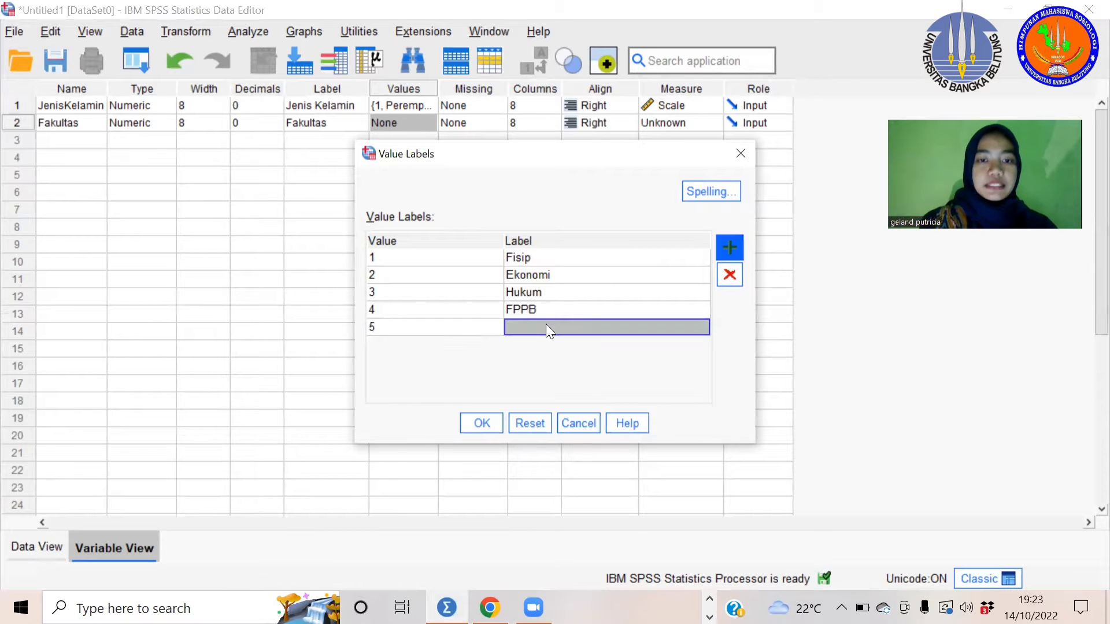
type("Teknik")
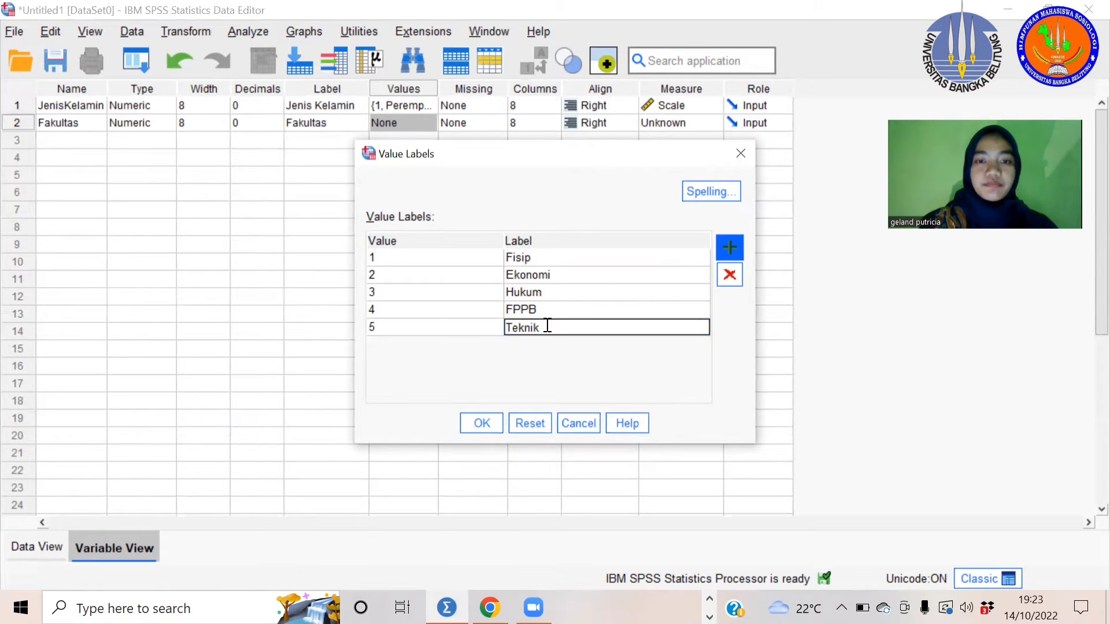
left_click(483, 423)
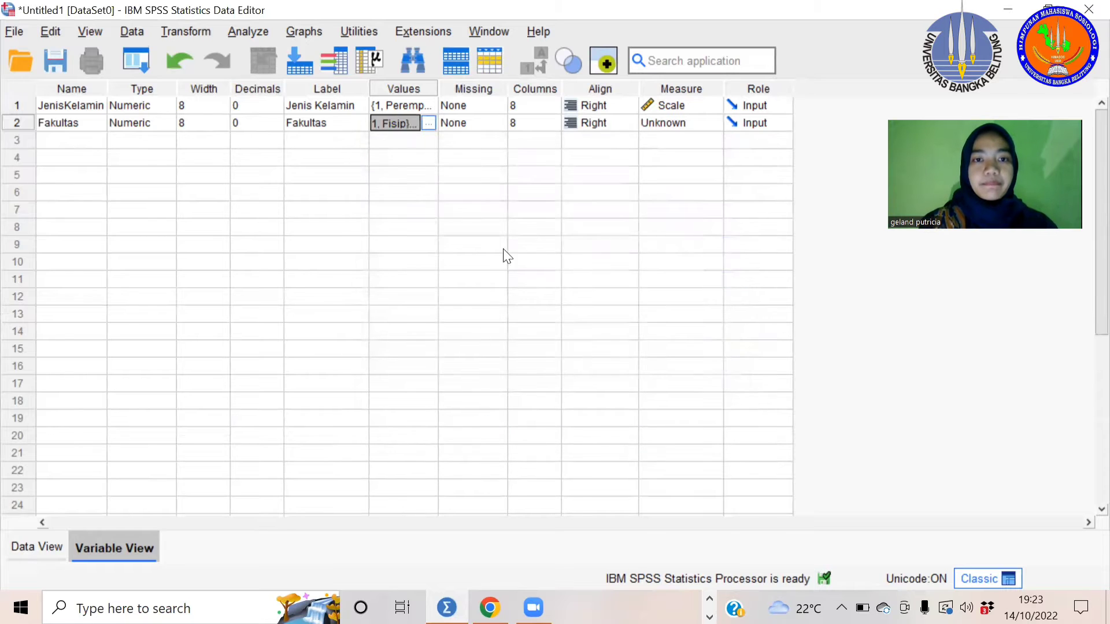
Set the measurement level of the Fakultas variable to Scale
left_click(664, 127)
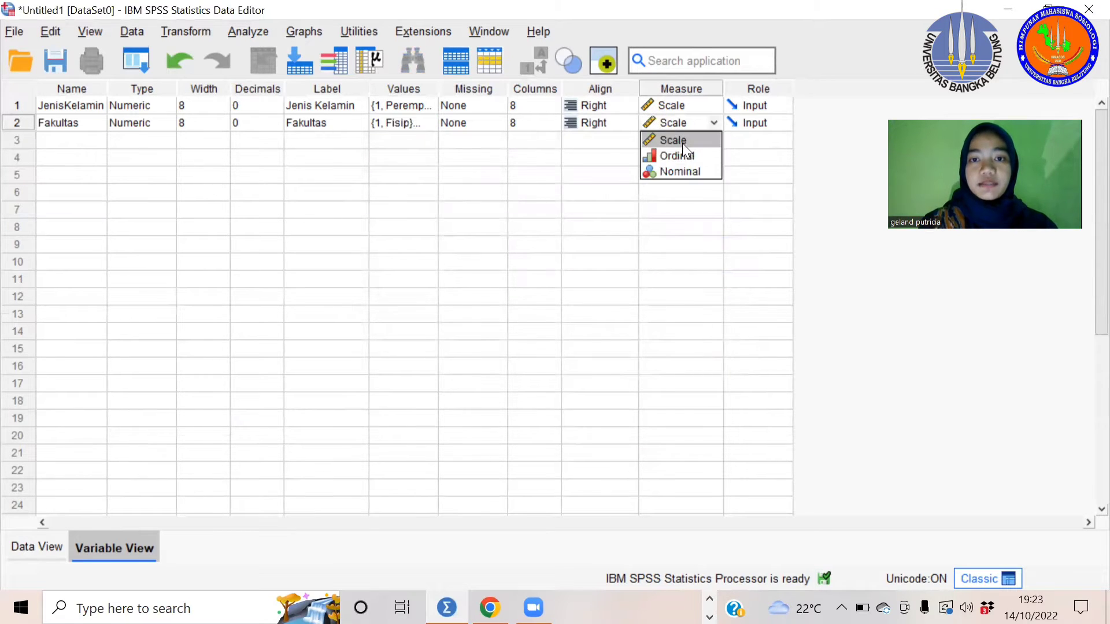
left_click(683, 146)
Check the column headings in the Excel workbook, return to SPSS Statistics and name the third variable MediaMassa
left_click(87, 142)
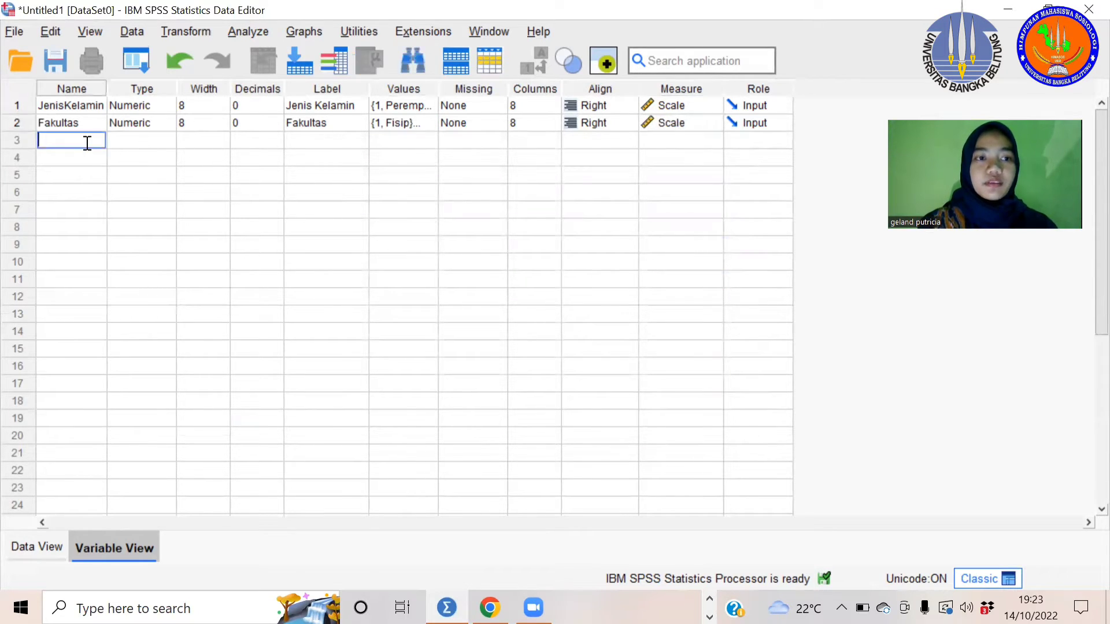
left_click(710, 600)
left_click(647, 607)
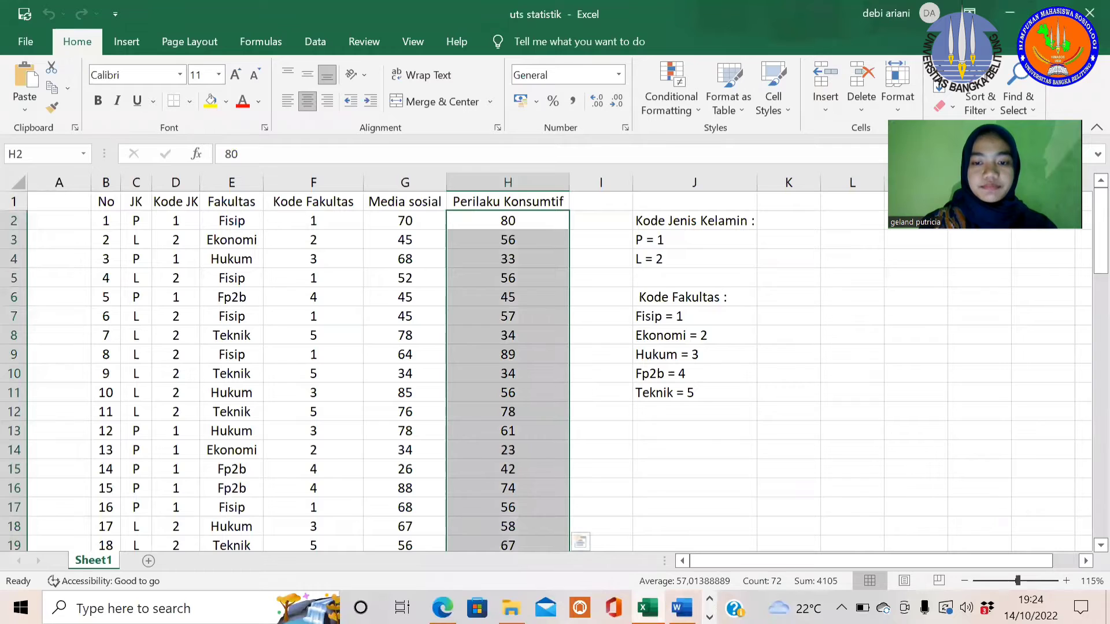
left_click(710, 617)
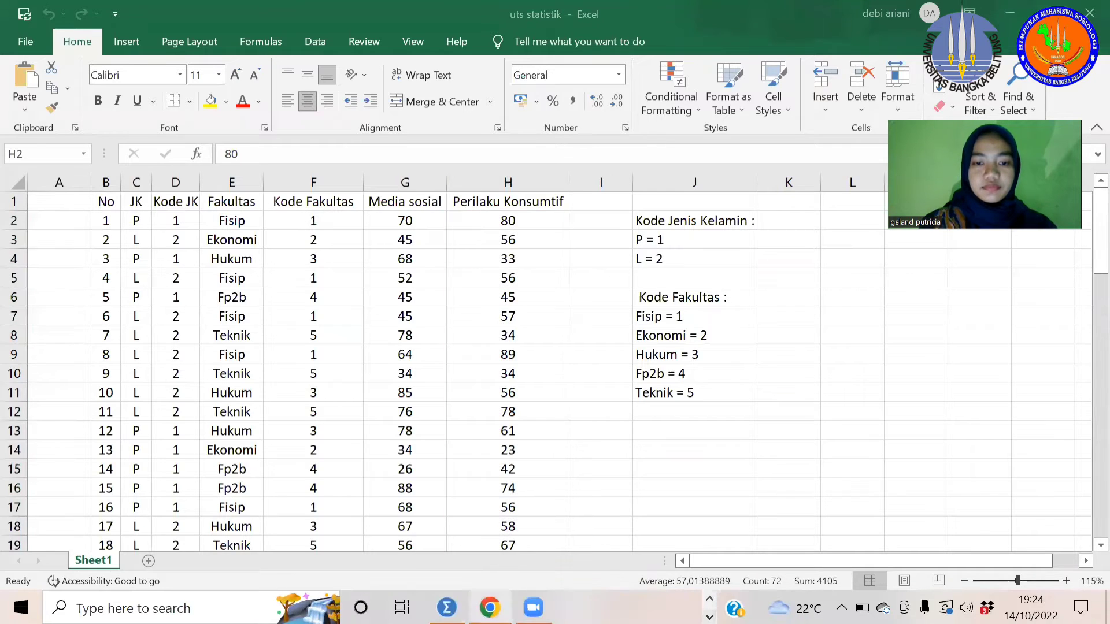
left_click(446, 607)
left_click(72, 144)
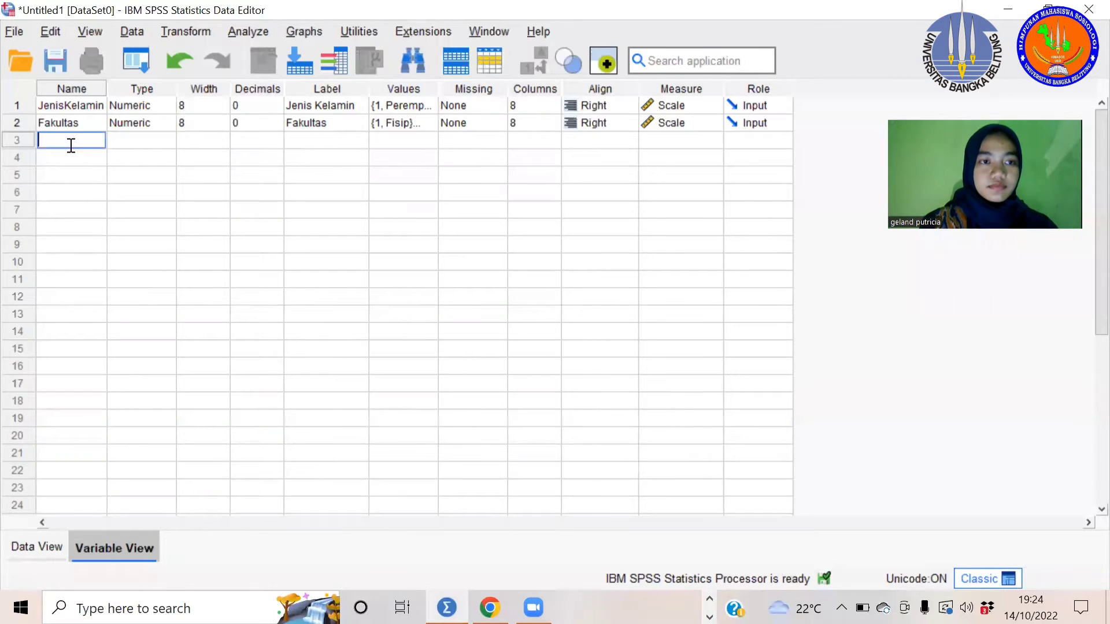
type("MediaM")
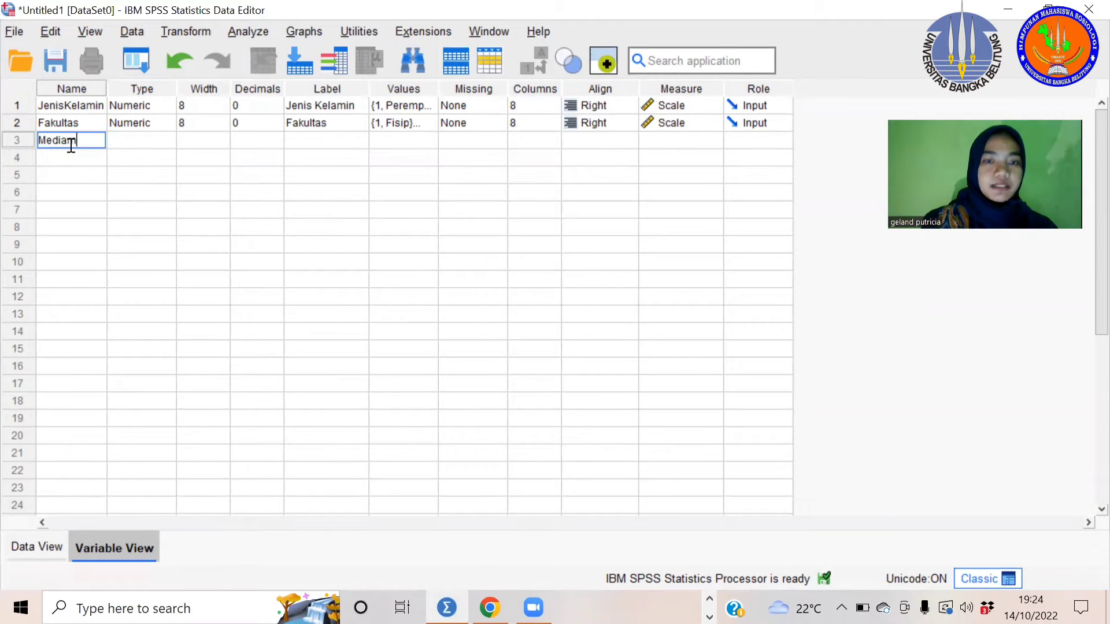
type("assa")
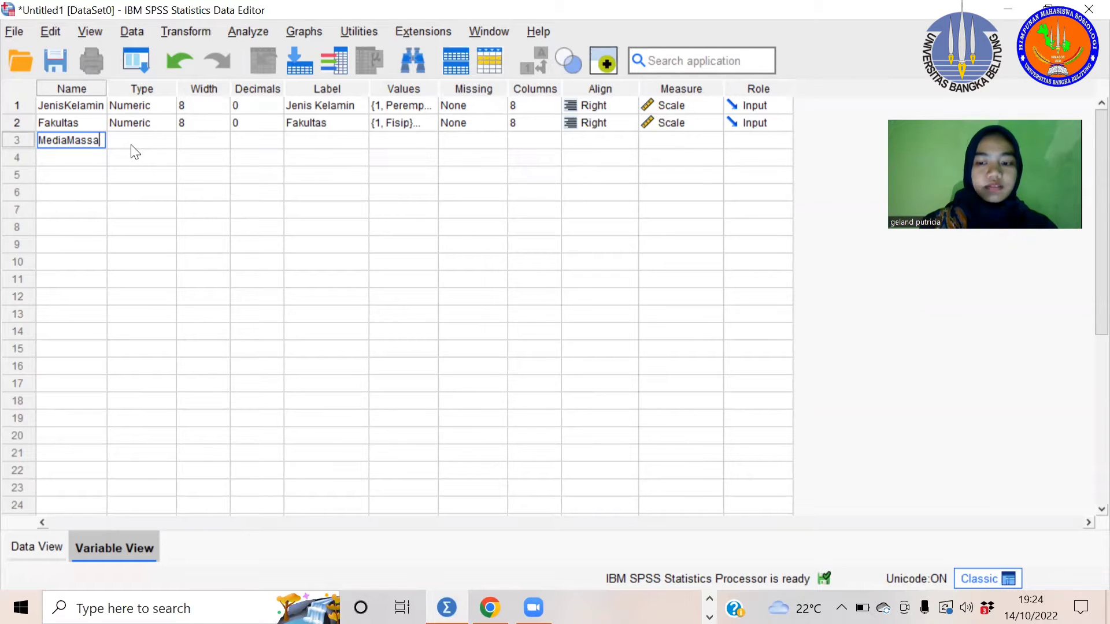
key("Return")
Set the MediaMassa variable's decimals to 0 and its label to "Media Massa"
left_click(274, 134)
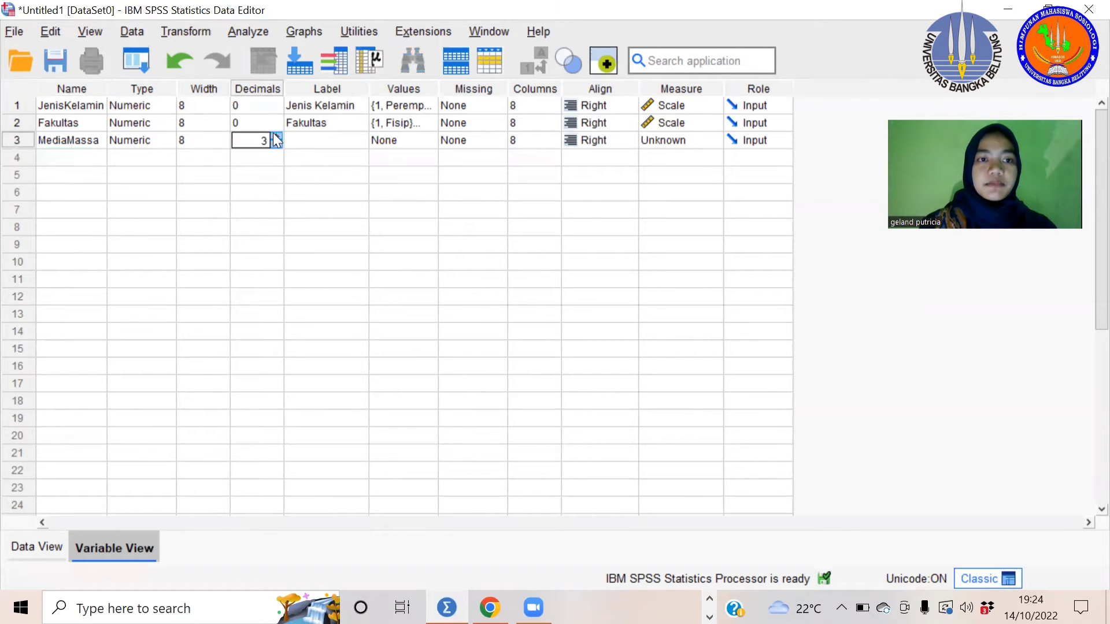
left_click(278, 149)
left_click(338, 139)
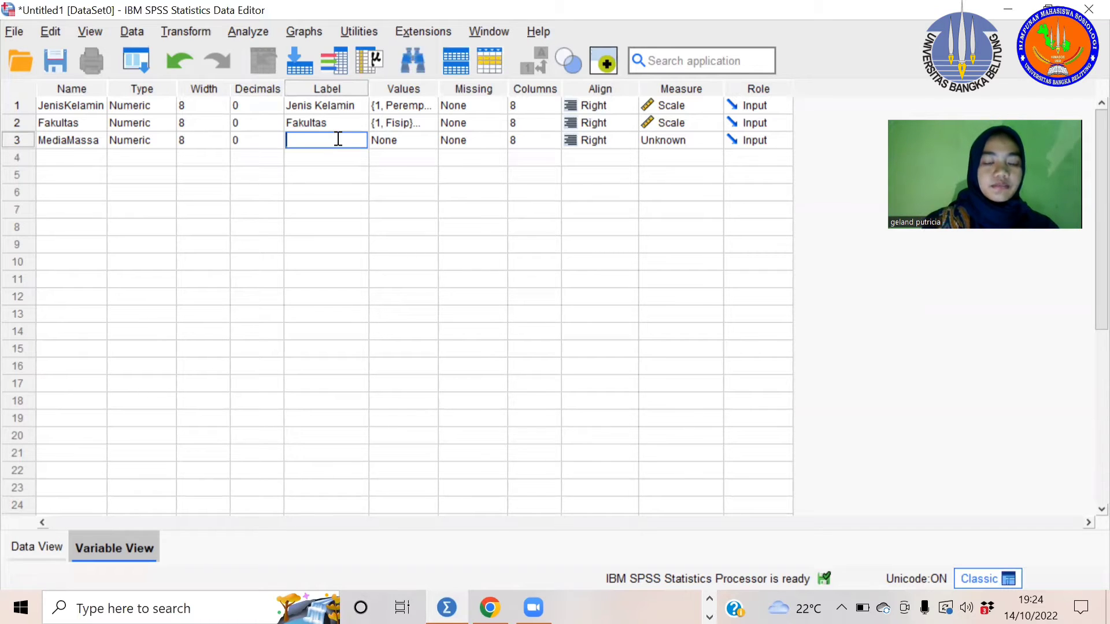
type("Media Massa")
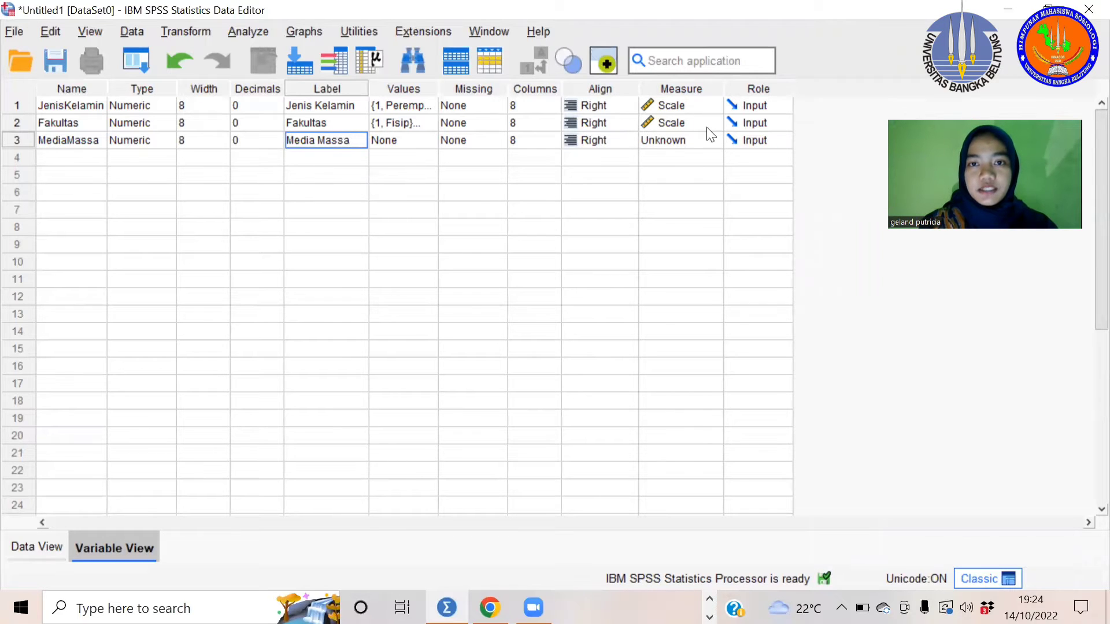
Set the MediaMassa variable's measurement level to Scale and name the fourth variable PerilakuKonsumtif
left_click(701, 141)
left_click(693, 158)
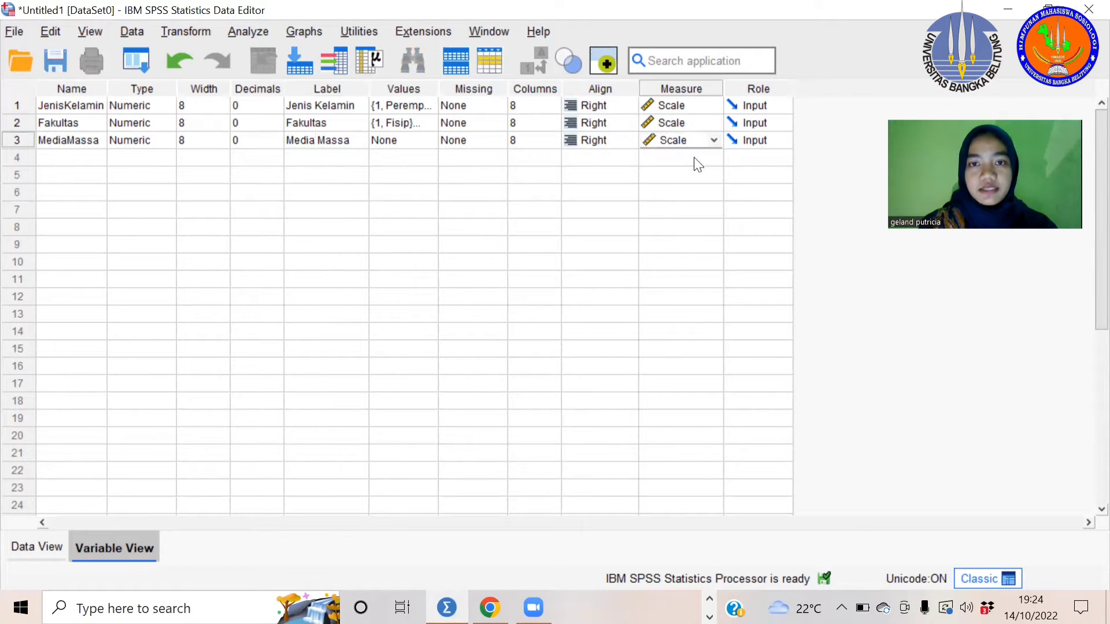
left_click(71, 156)
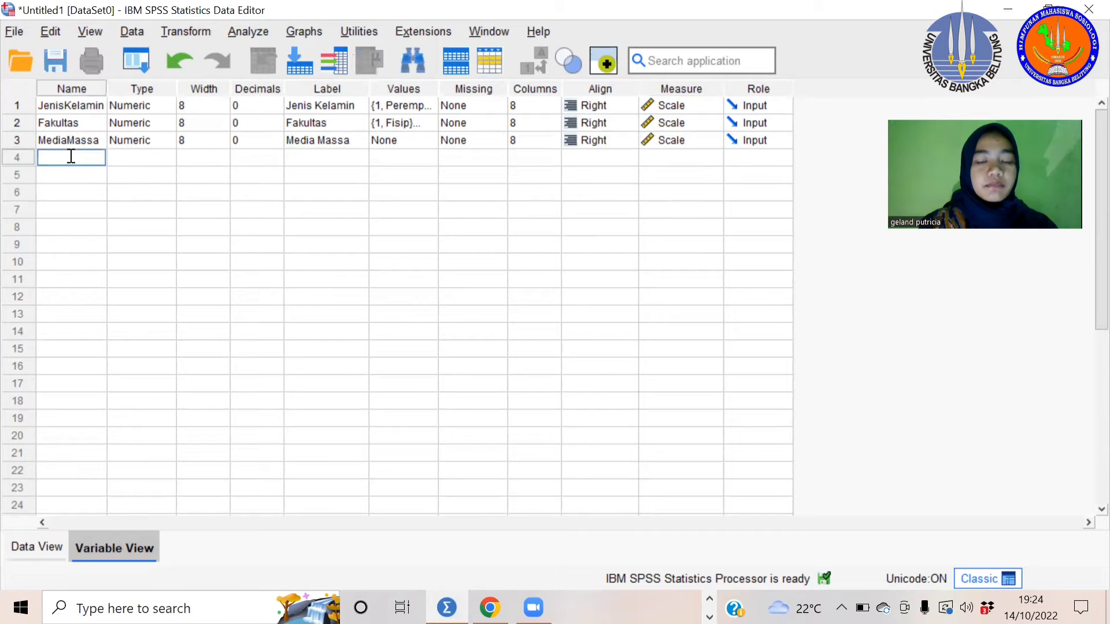
type("Perilaku")
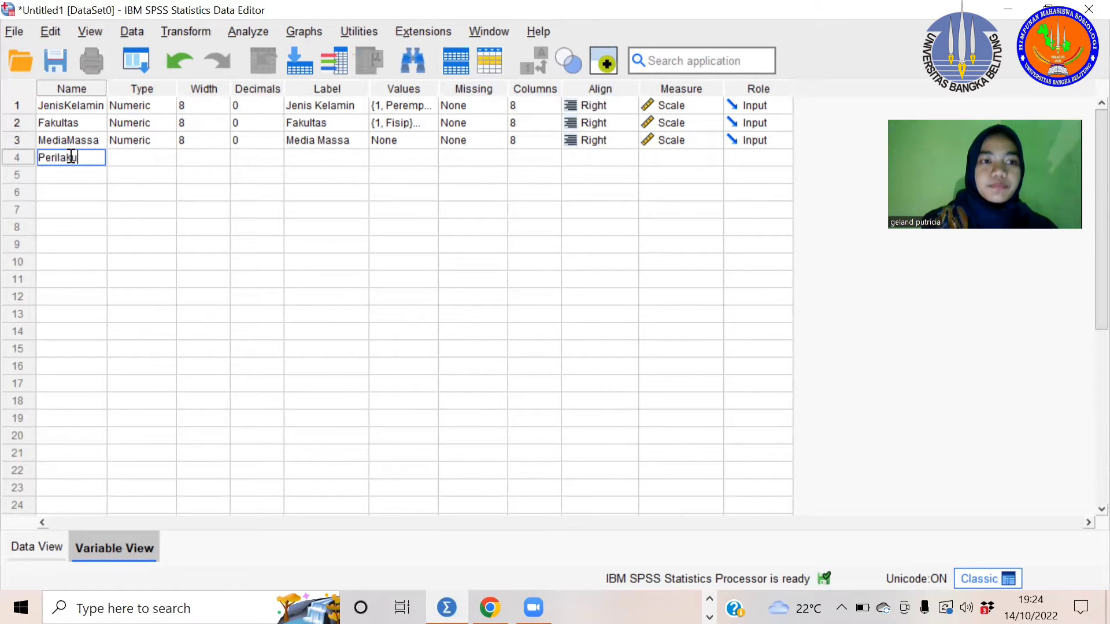
type("Konsumtif")
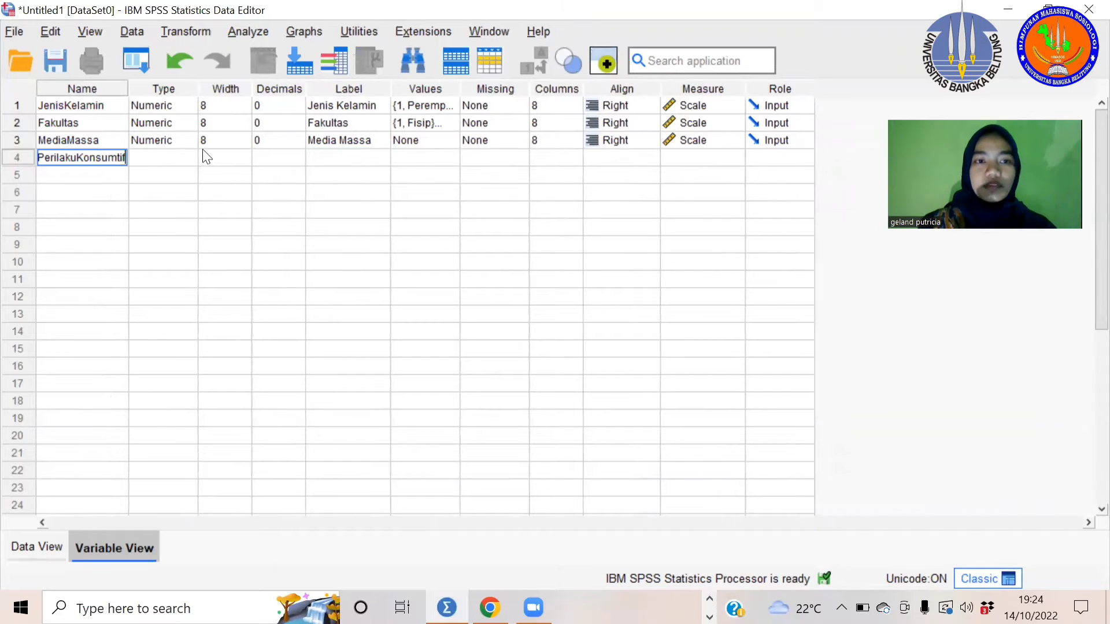
key("Return")
Set the PerilakuKonsumtif variable's decimals to 0 and its label to "Perilaku Konsumtif"
left_click(270, 157)
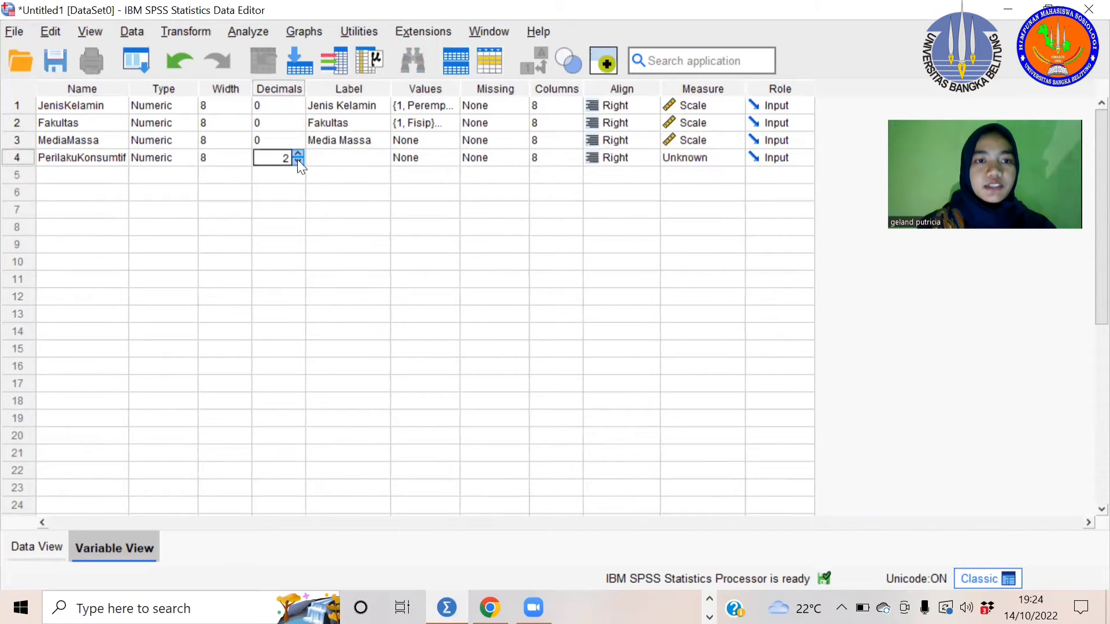
left_click(299, 162)
left_click(298, 162)
left_click(337, 157)
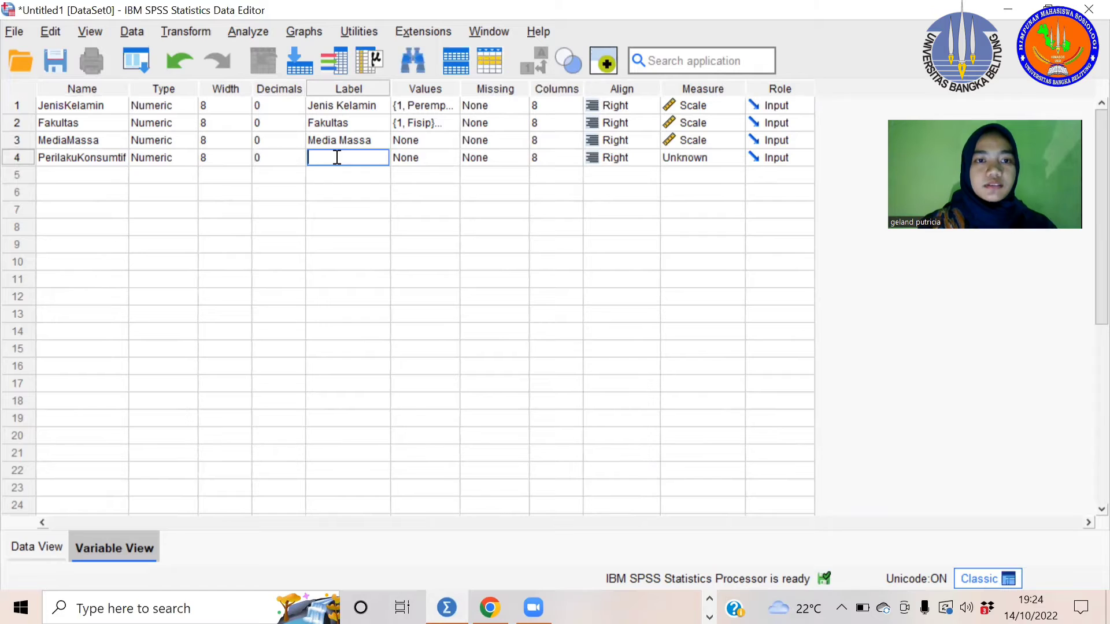
type("Perilaku Kons")
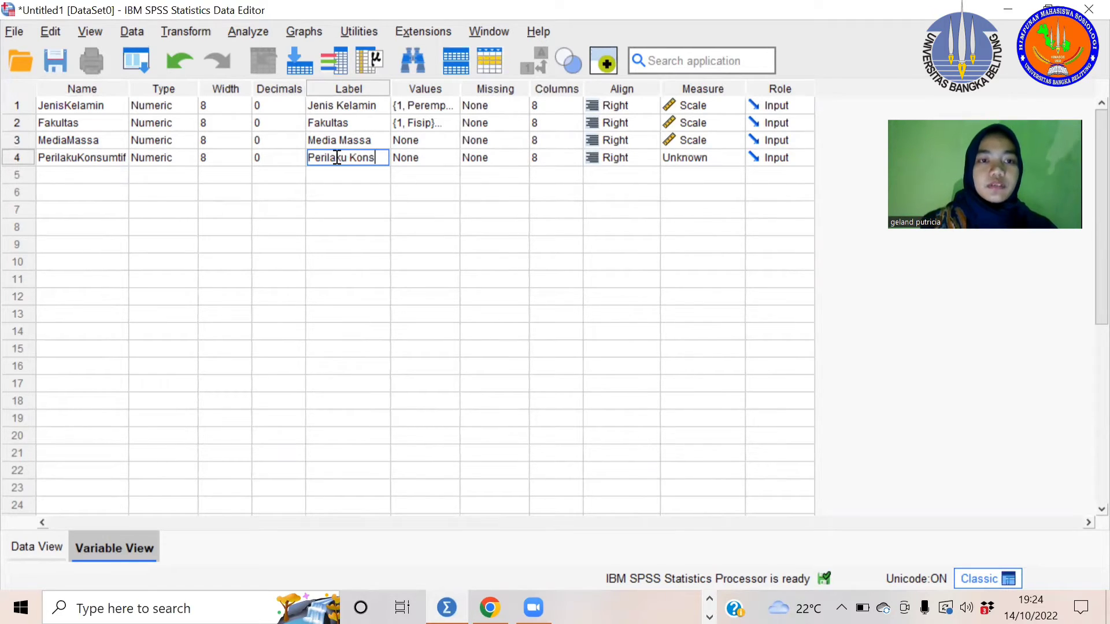
type("umtif")
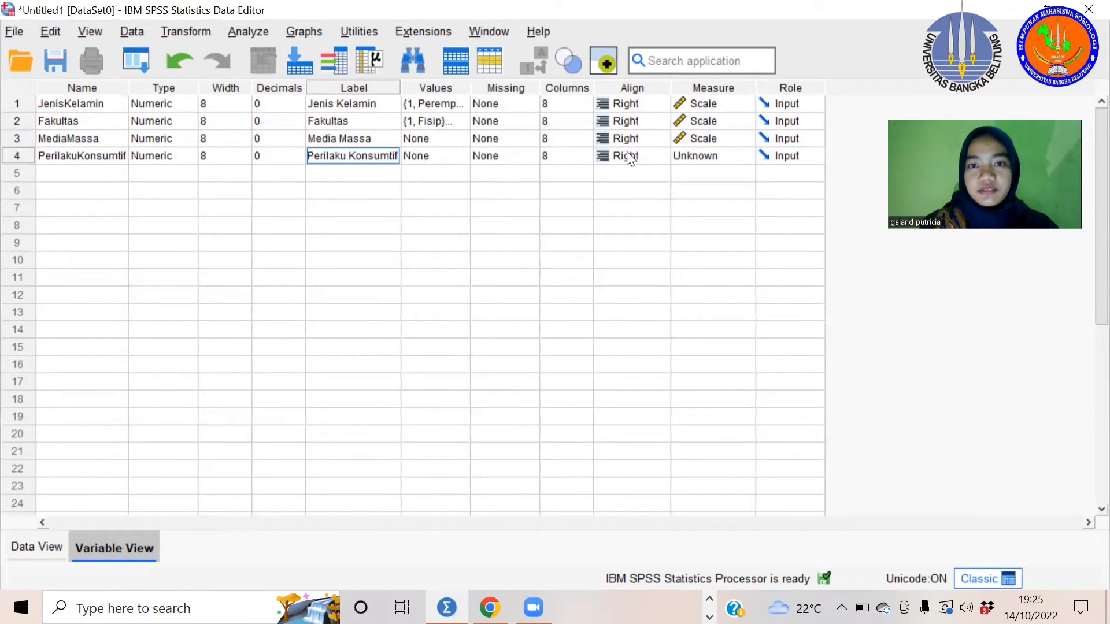
Set the measurement level of the PerilakuKonsumtif variable to Scale and show the data sheet for entering cases
left_click(696, 158)
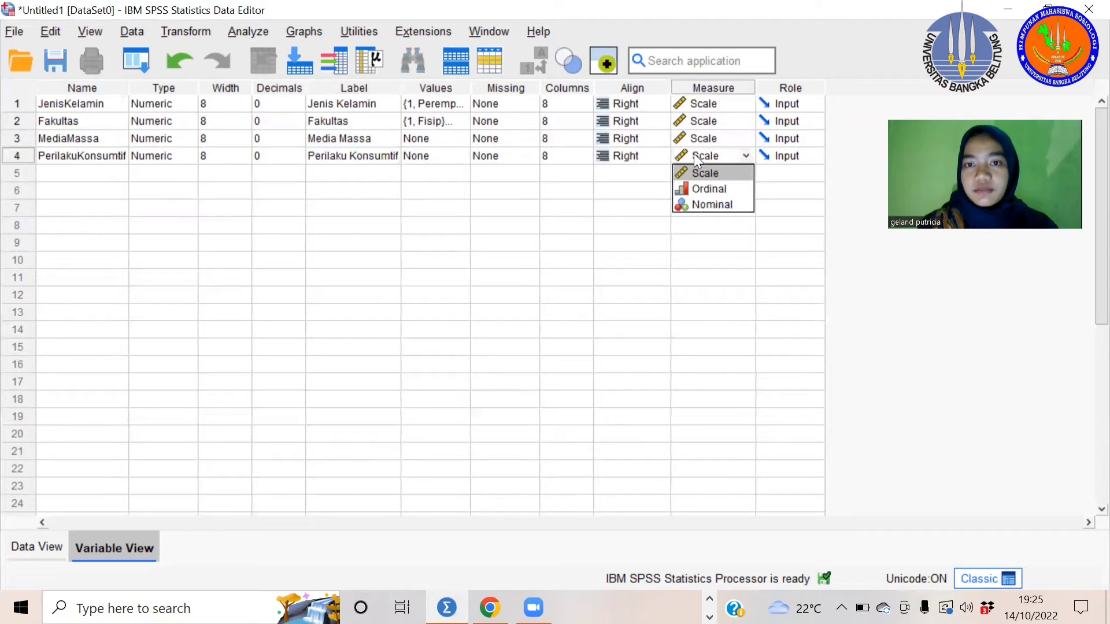
left_click(705, 174)
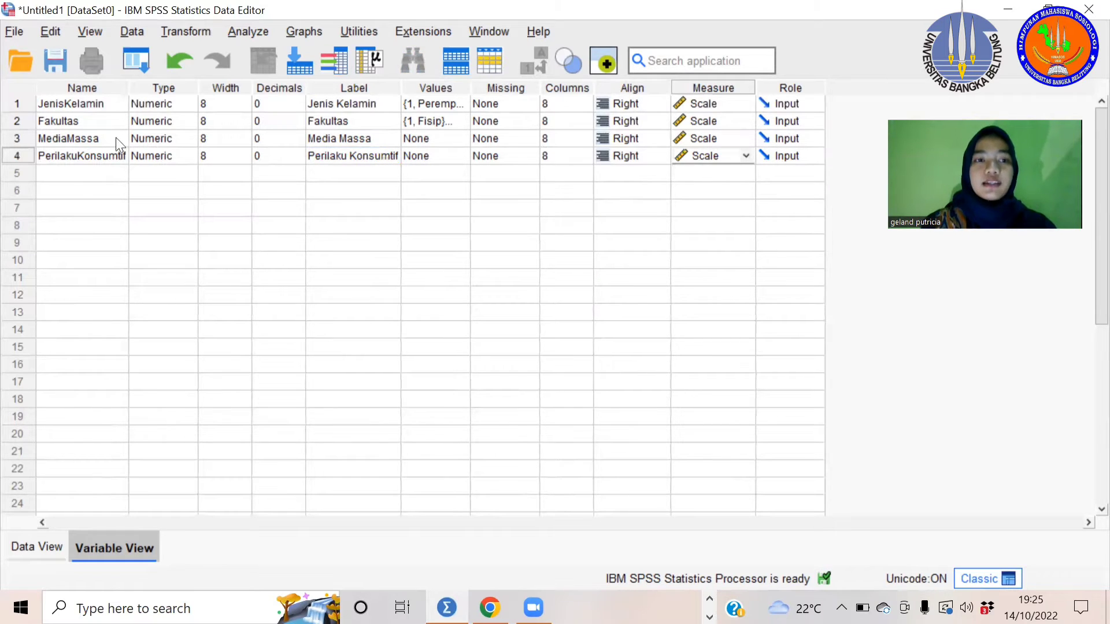
left_click(35, 556)
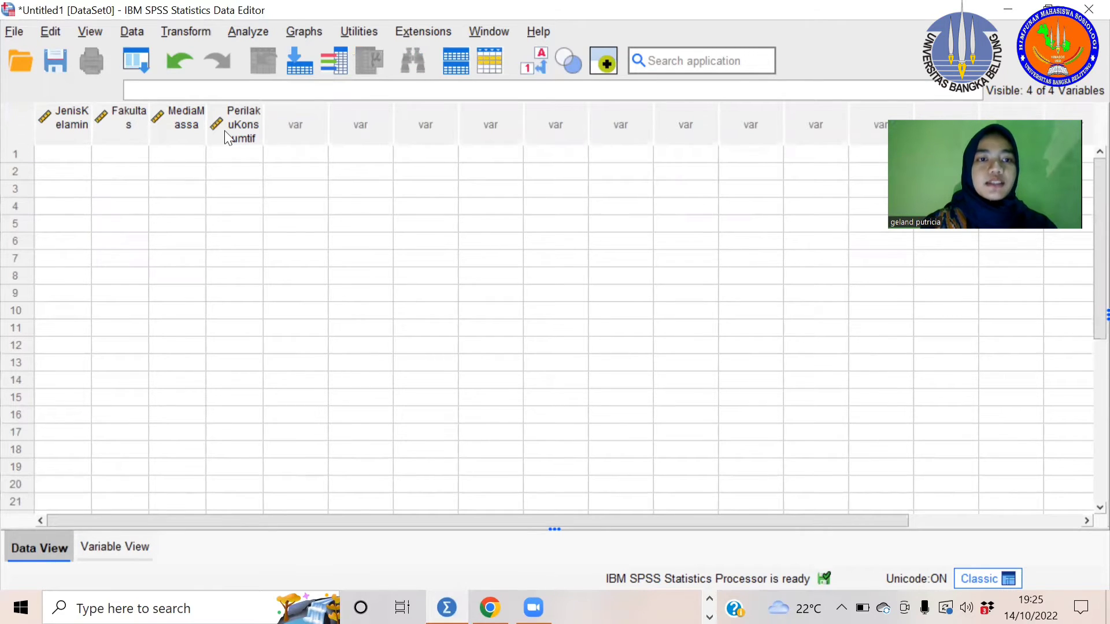
Switch to the Excel workbook and copy the Kode JK values in D2:D73
left_click(709, 599)
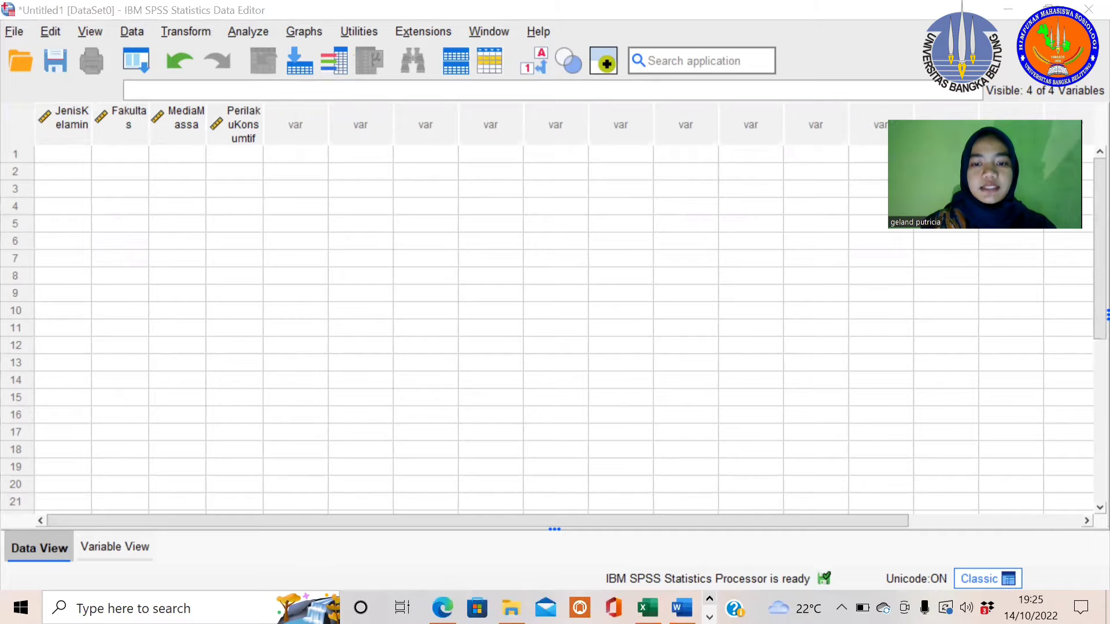
left_click(647, 608)
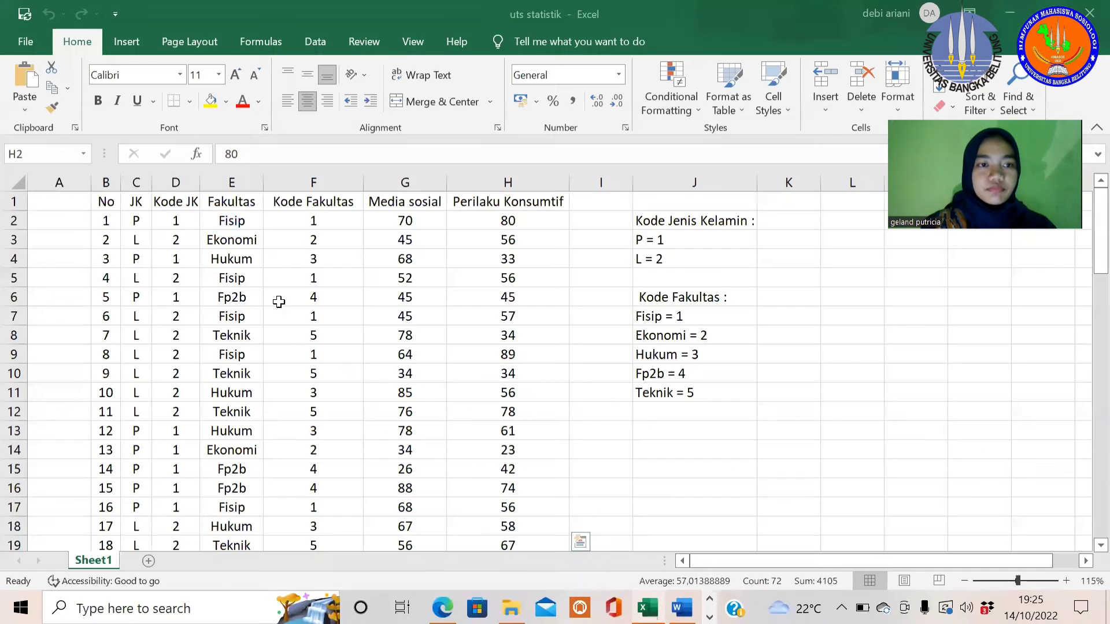
key("ctrl+shift+Down")
left_click(167, 218)
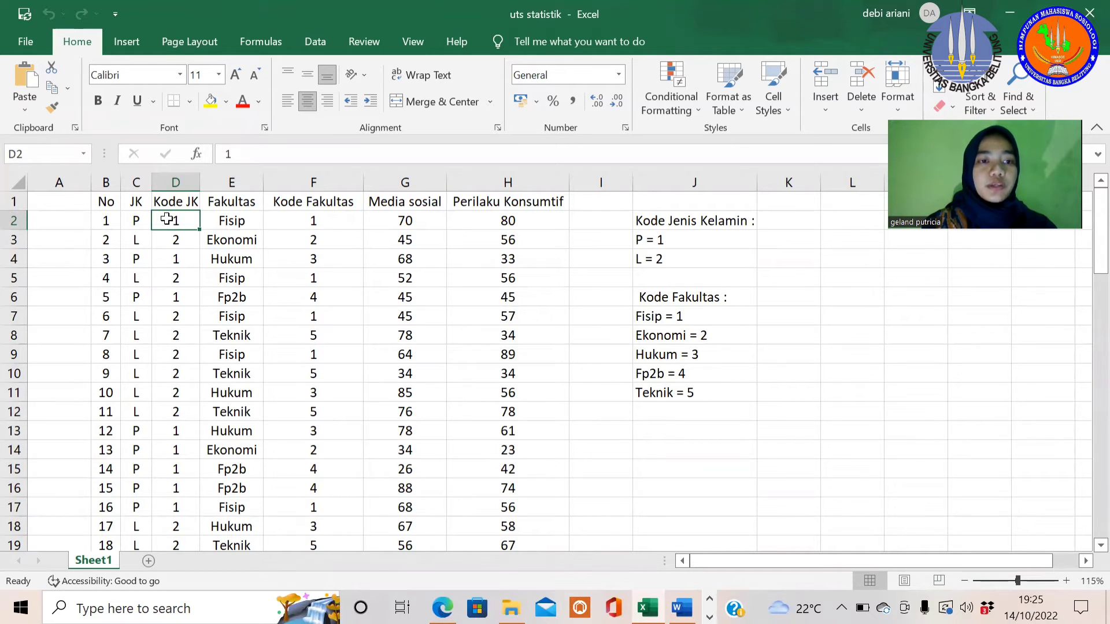
left_click_drag(167, 219, 181, 507)
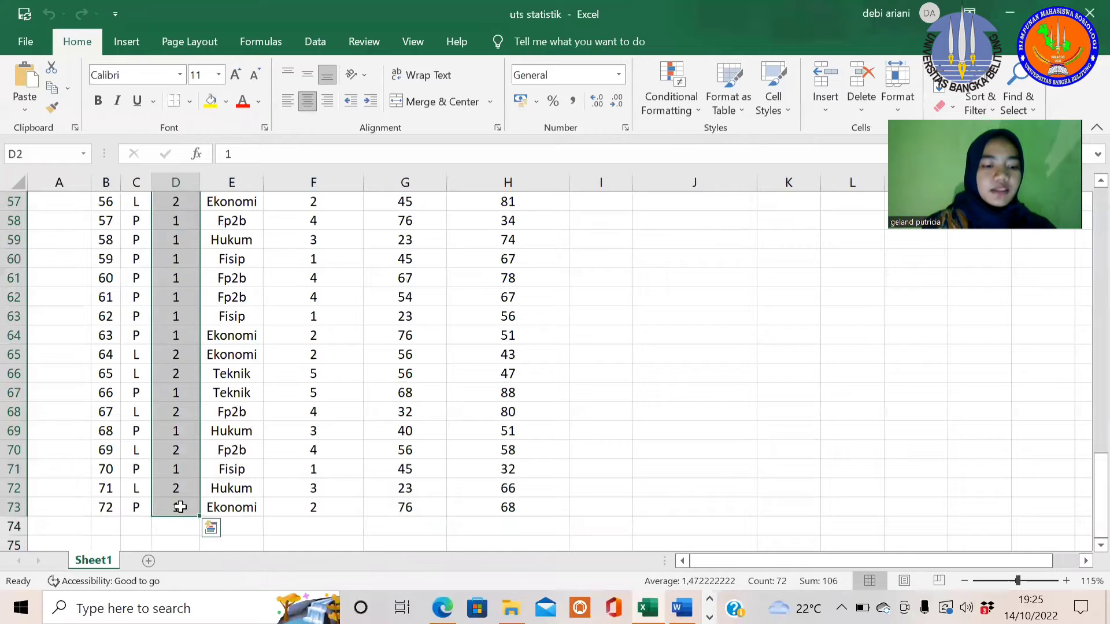
key("ctrl+c")
scroll(272, 373, "up", 20)
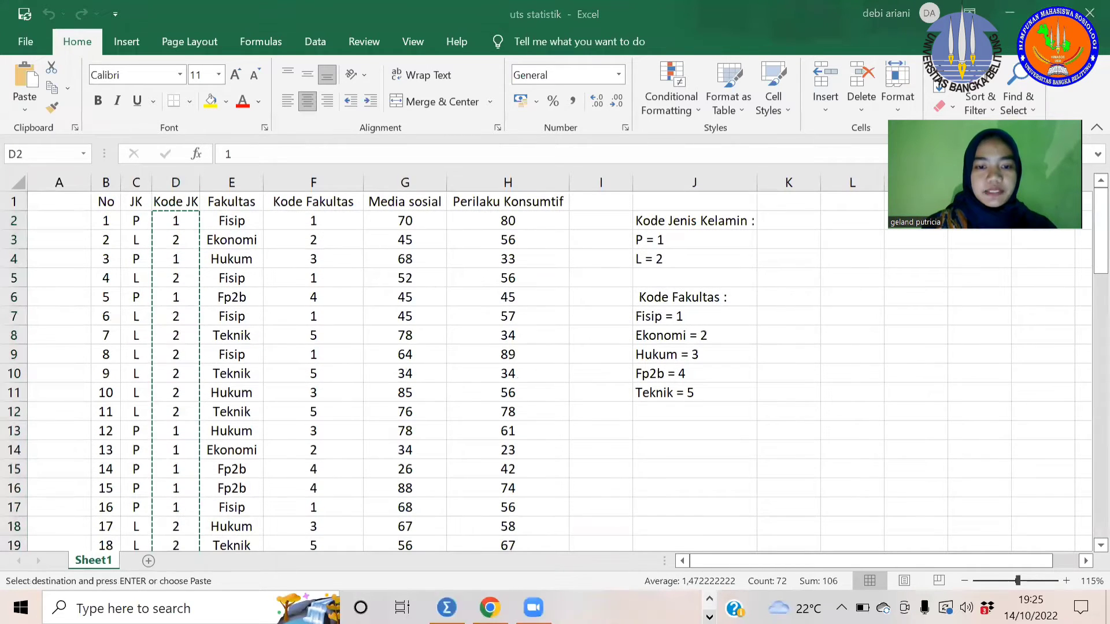
Return to SPSS Statistics and paste the gender codes into the JenisKelamin column from the first case
left_click(446, 607)
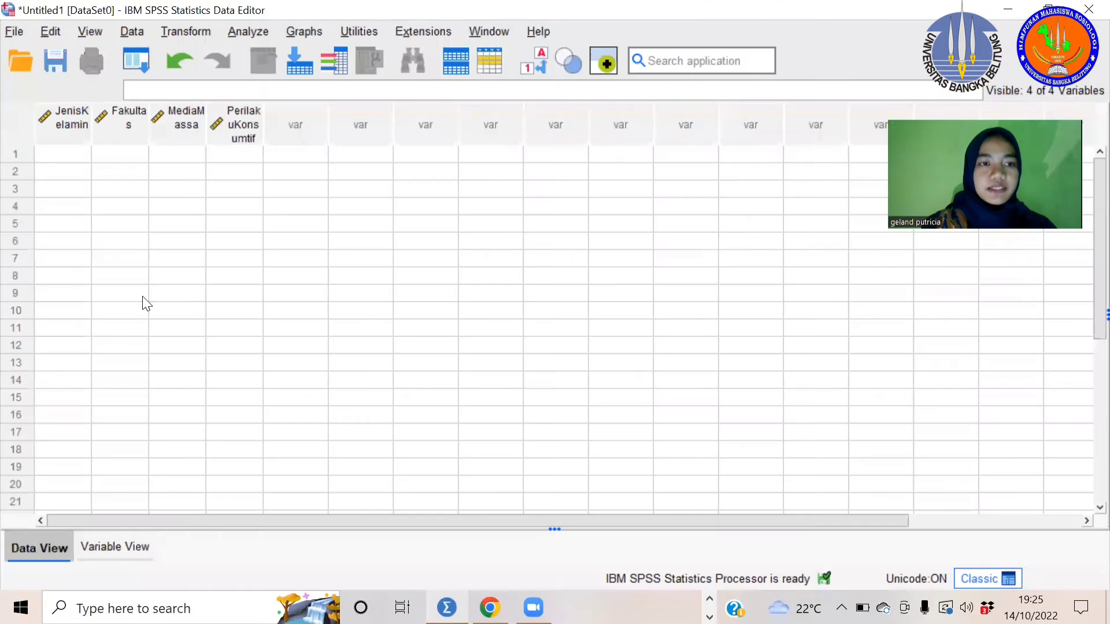
left_click(75, 153)
right_click(76, 152)
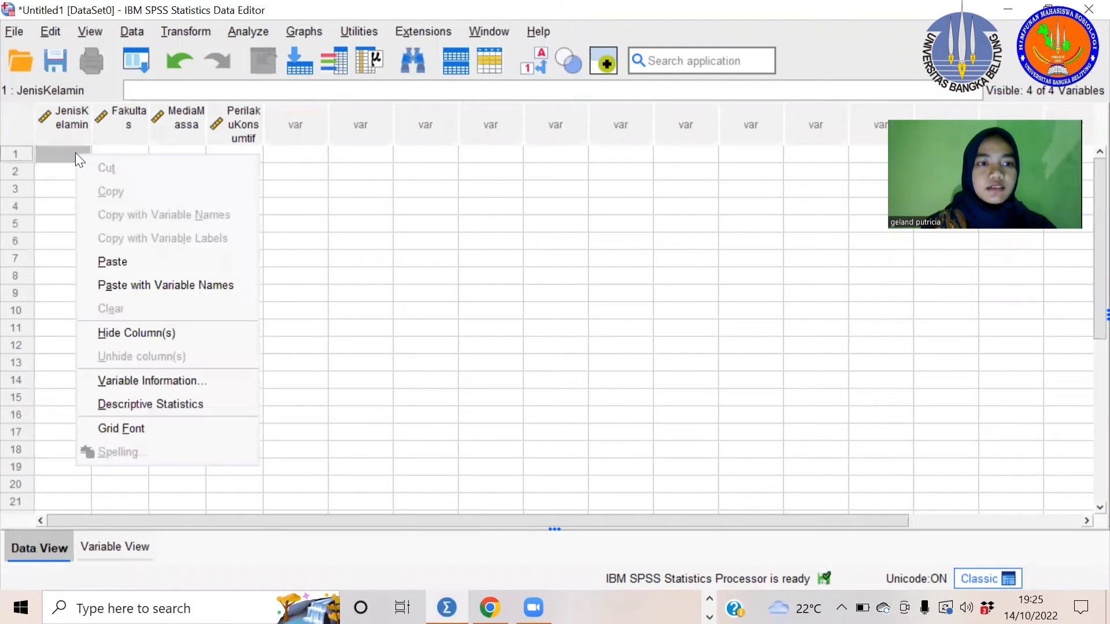
left_click(128, 261)
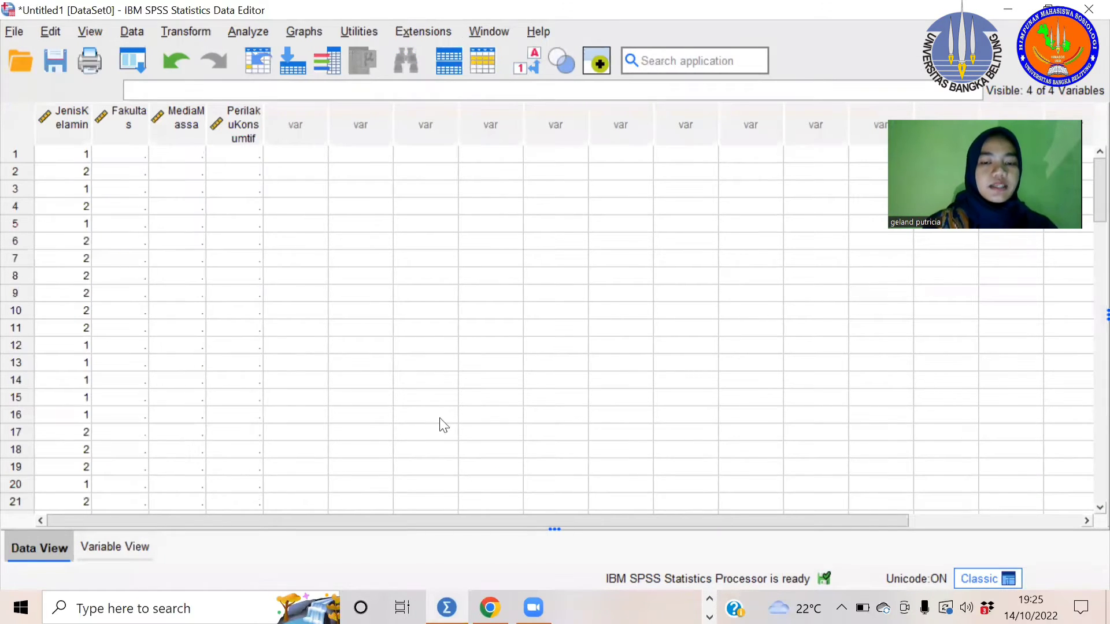
Switch to the Excel workbook and copy the Kode Fakultas values in F2:F73
key("alt+Tab")
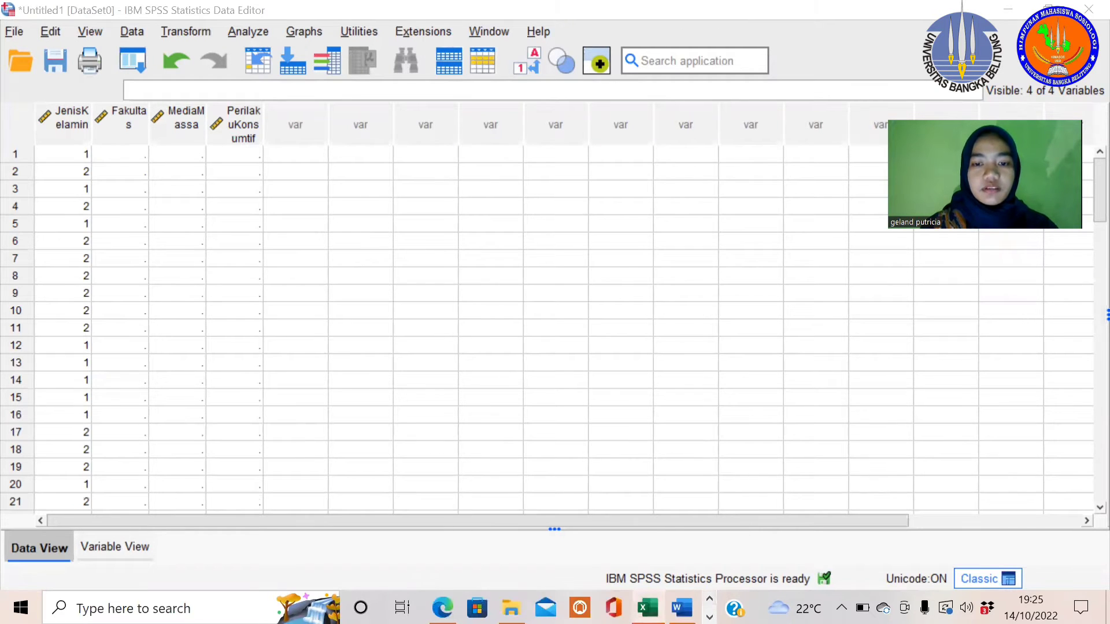
left_click(648, 608)
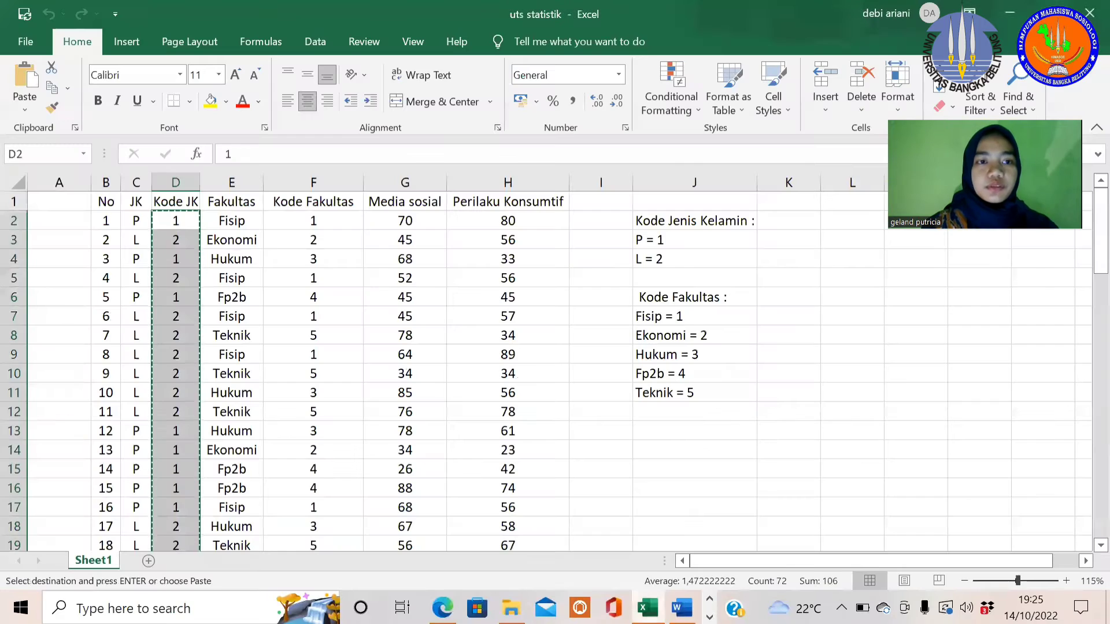
left_click(302, 218)
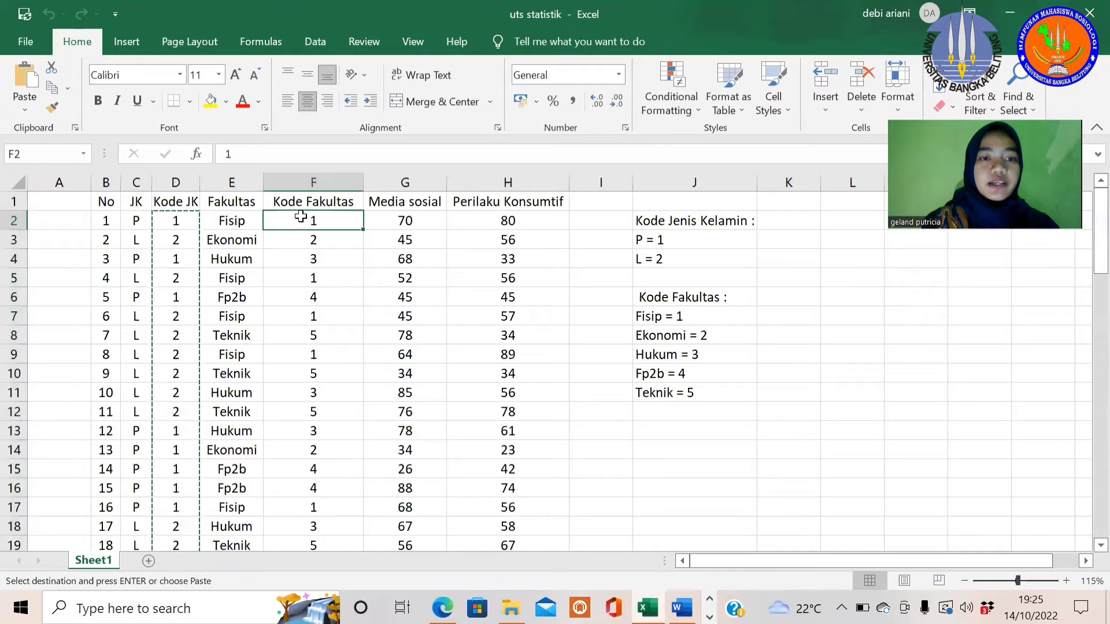
left_click_drag(302, 217, 333, 496)
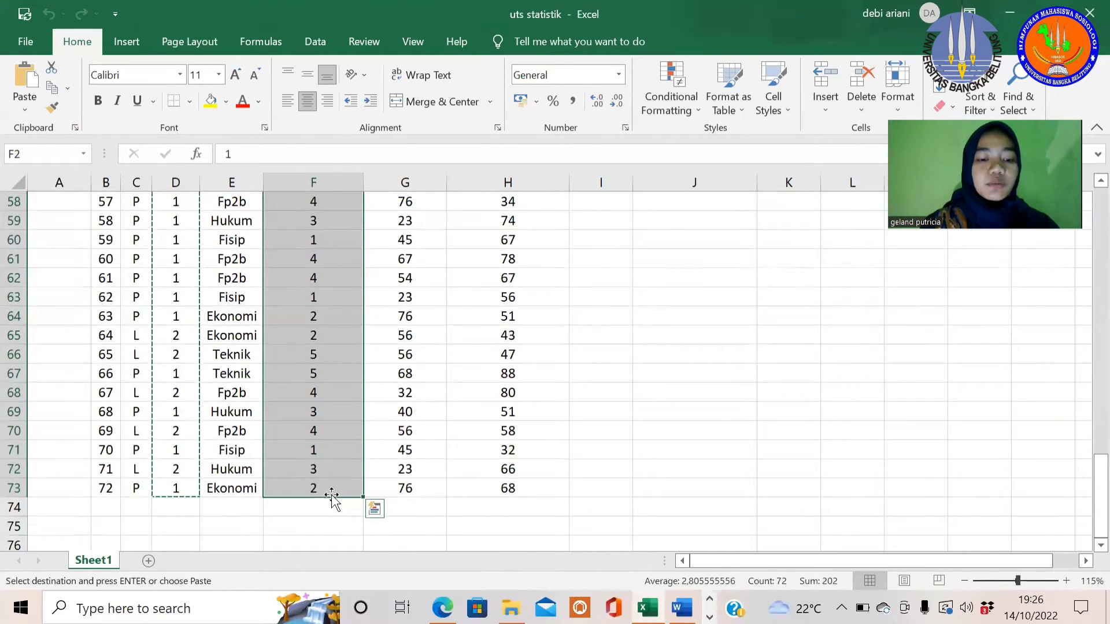
key("ctrl+c")
scroll(443, 300, "up", 19)
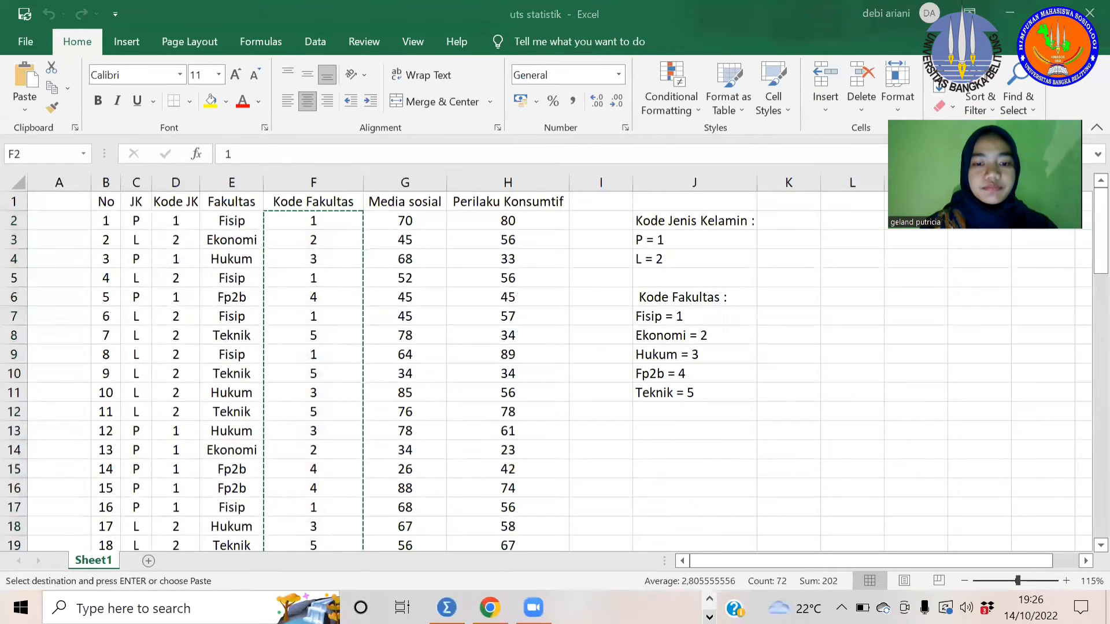
Return to SPSS Statistics and paste the faculty codes into the Fakultas column from the first case
left_click(446, 606)
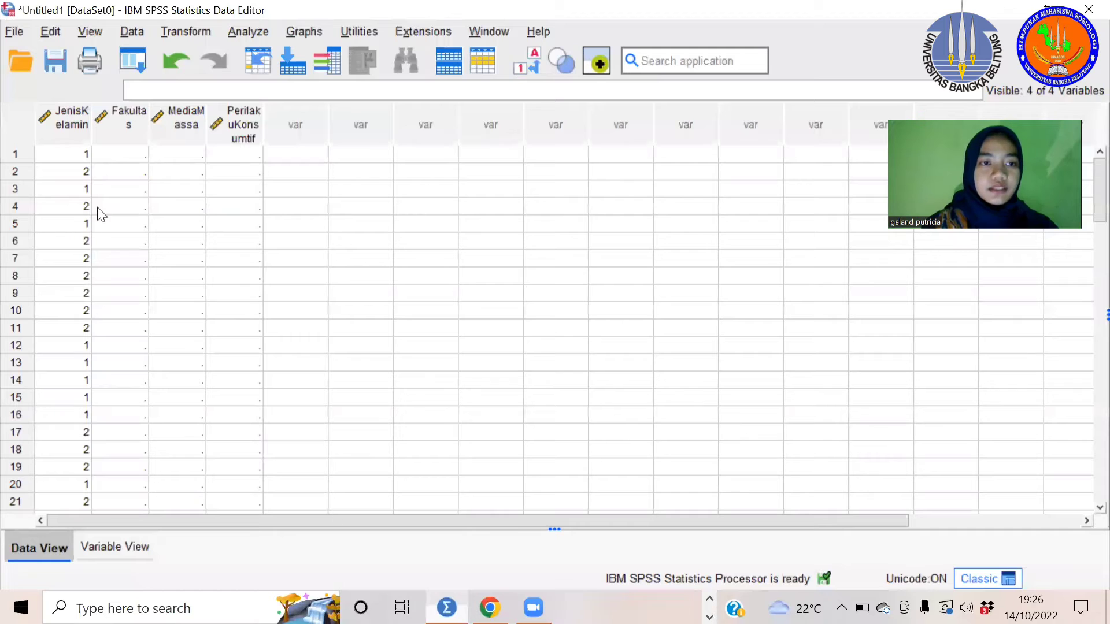
left_click(120, 155)
right_click(121, 155)
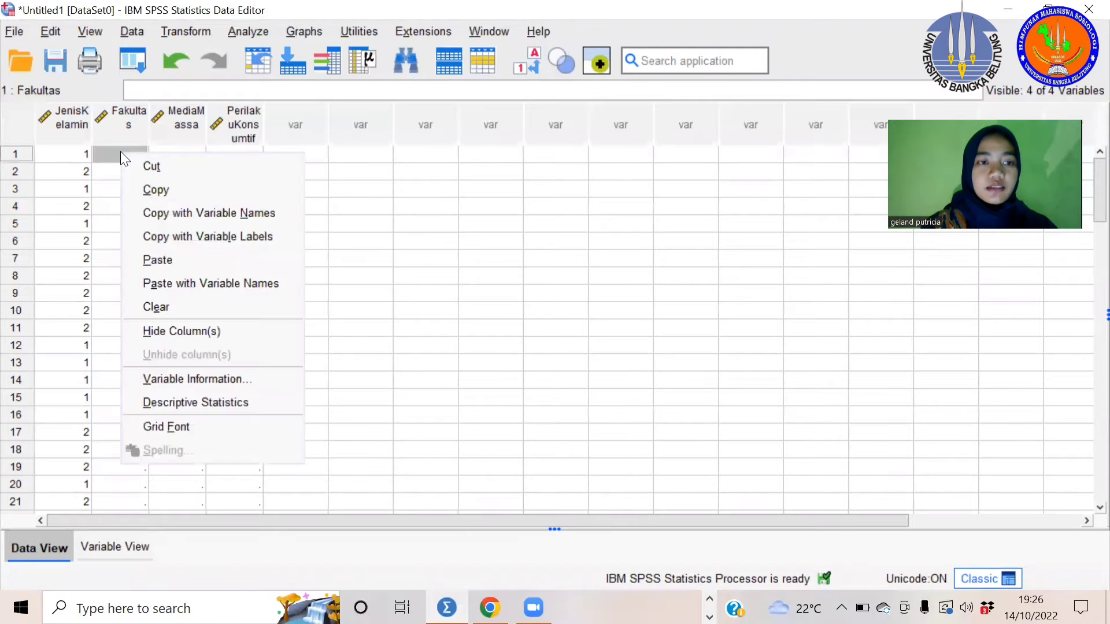
left_click(156, 256)
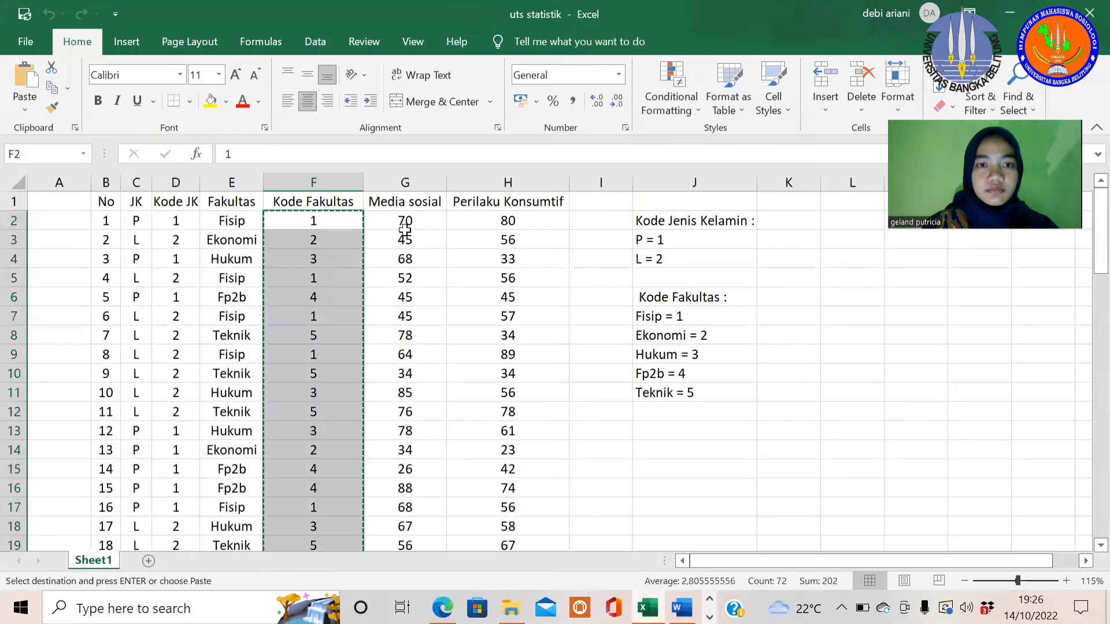
Copy the Media sosial values in G2:G73 in Excel and paste them into the MediaMassa column in SPSS Statistics from the first case
left_click_drag(393, 219, 415, 503)
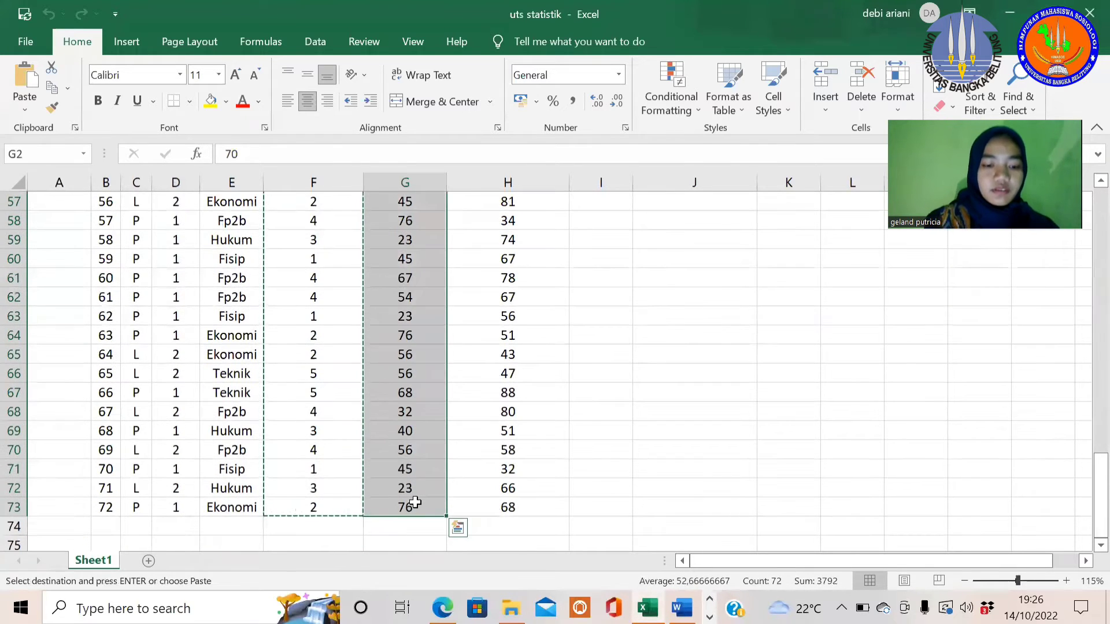
key("ctrl+c")
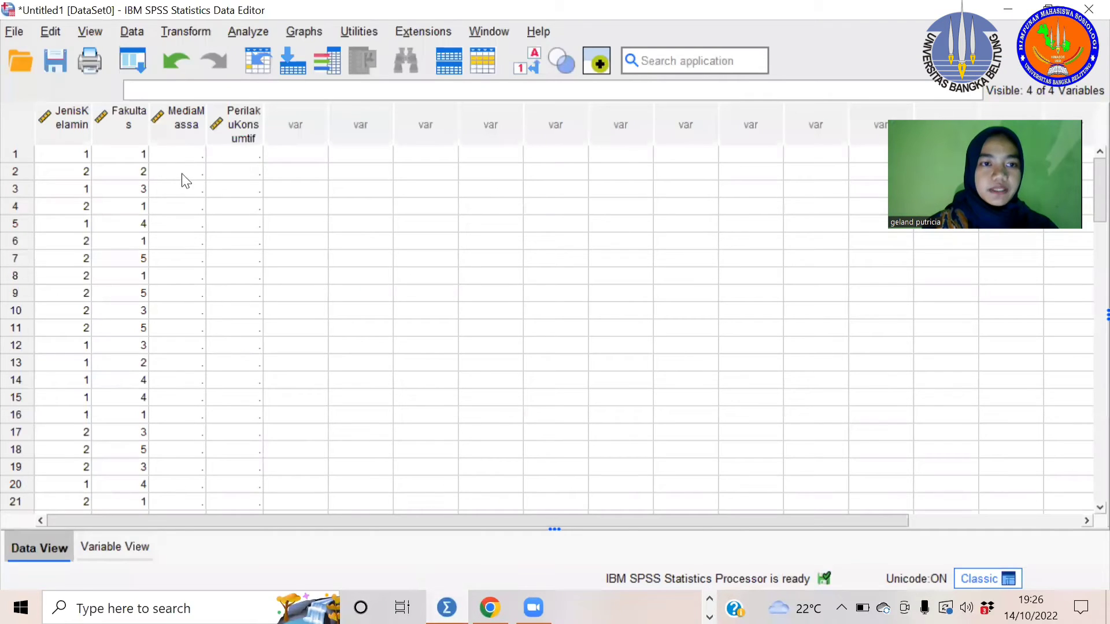
left_click(178, 155)
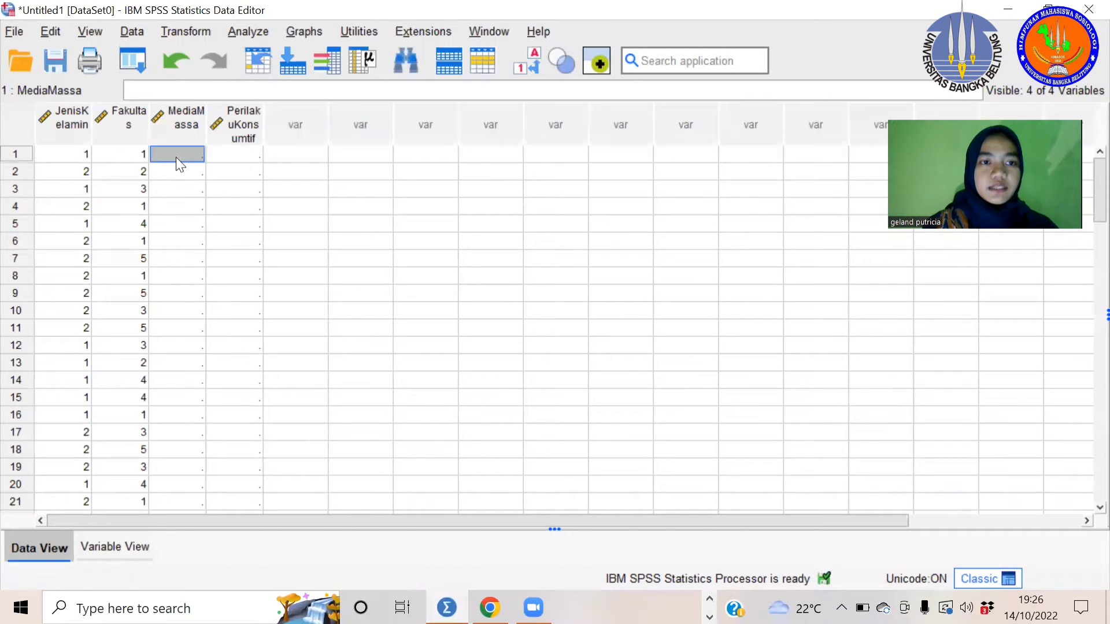
right_click(176, 158)
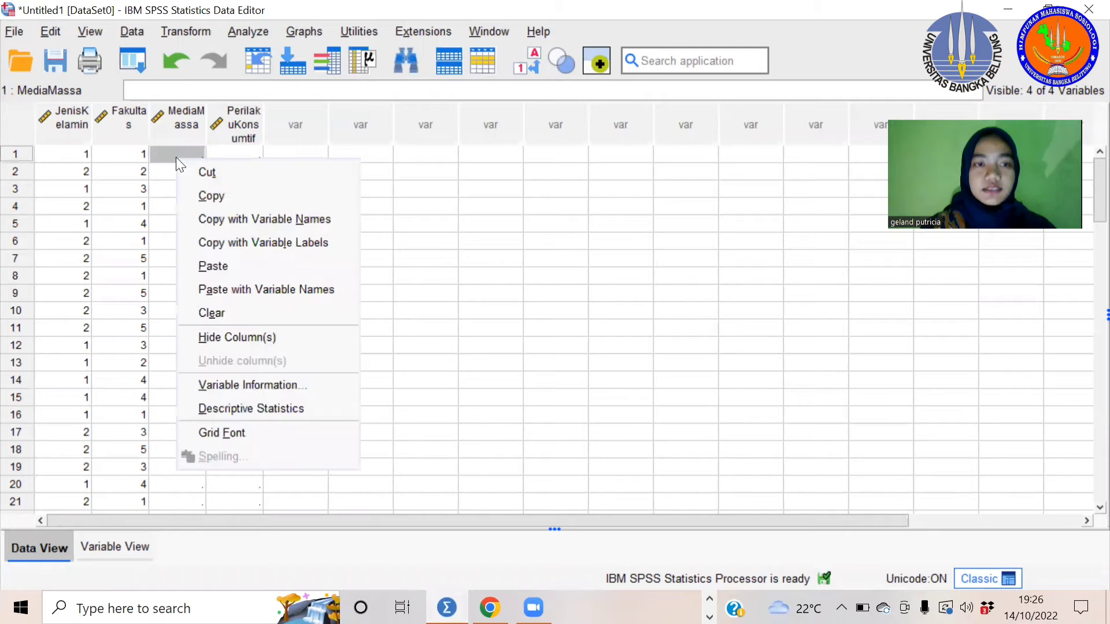
left_click(209, 267)
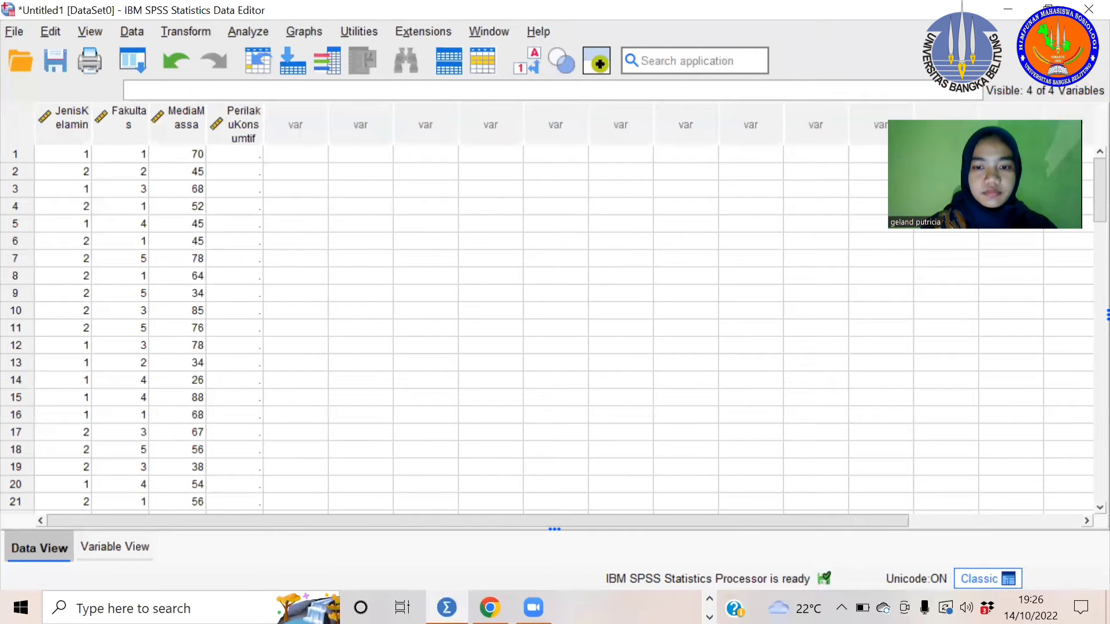
Switch to the Excel workbook and copy the Perilaku Konsumtif values in H2:H73
left_click(709, 616)
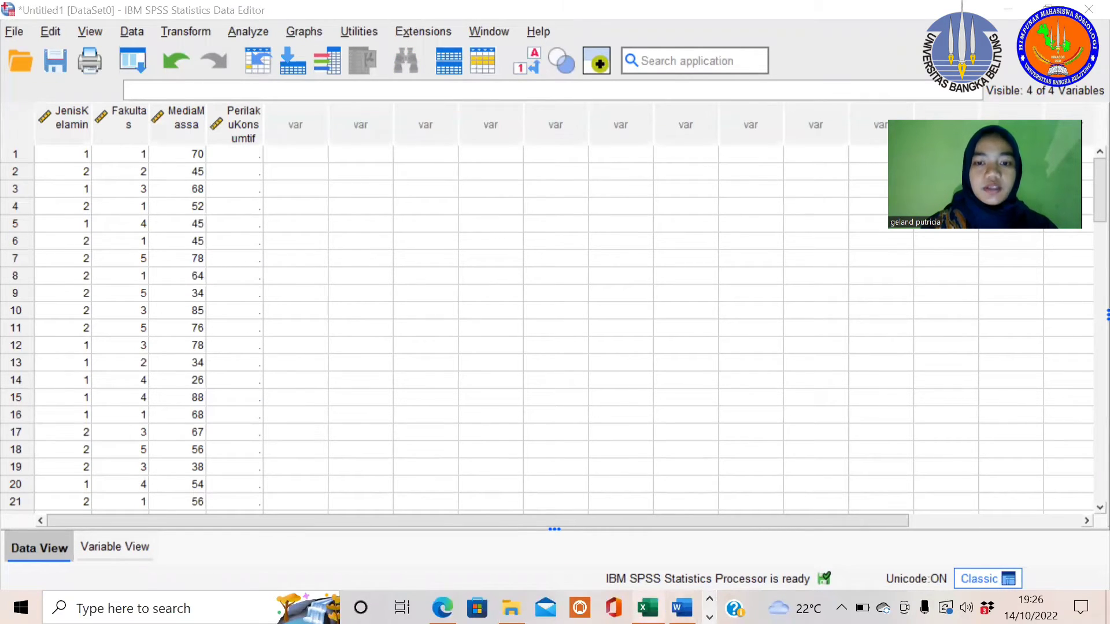
left_click(648, 608)
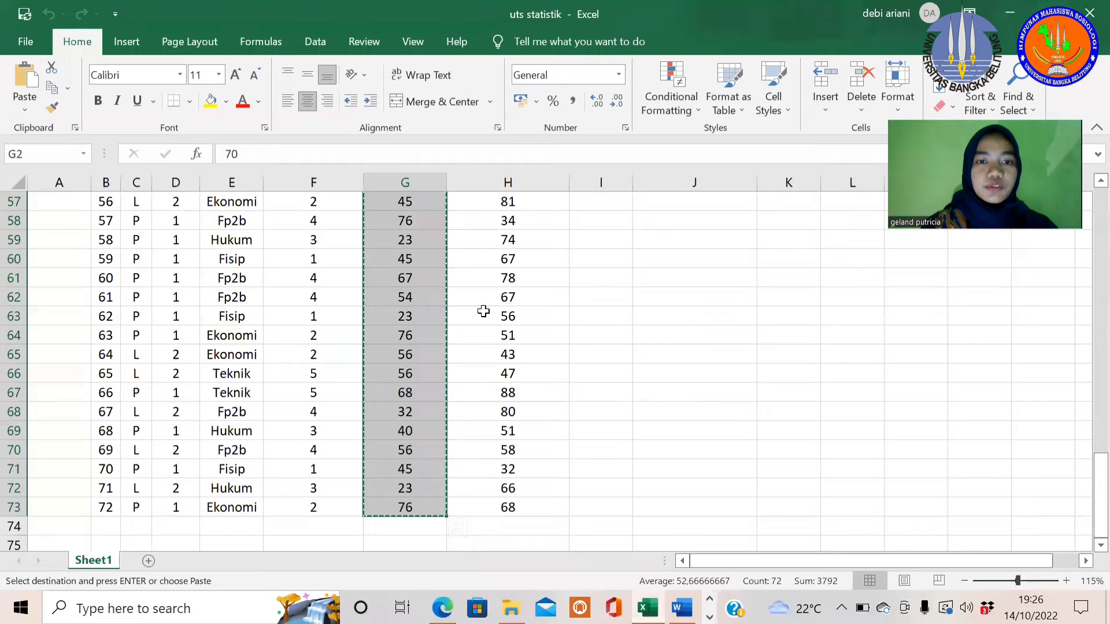
scroll(483, 312, "up", 19)
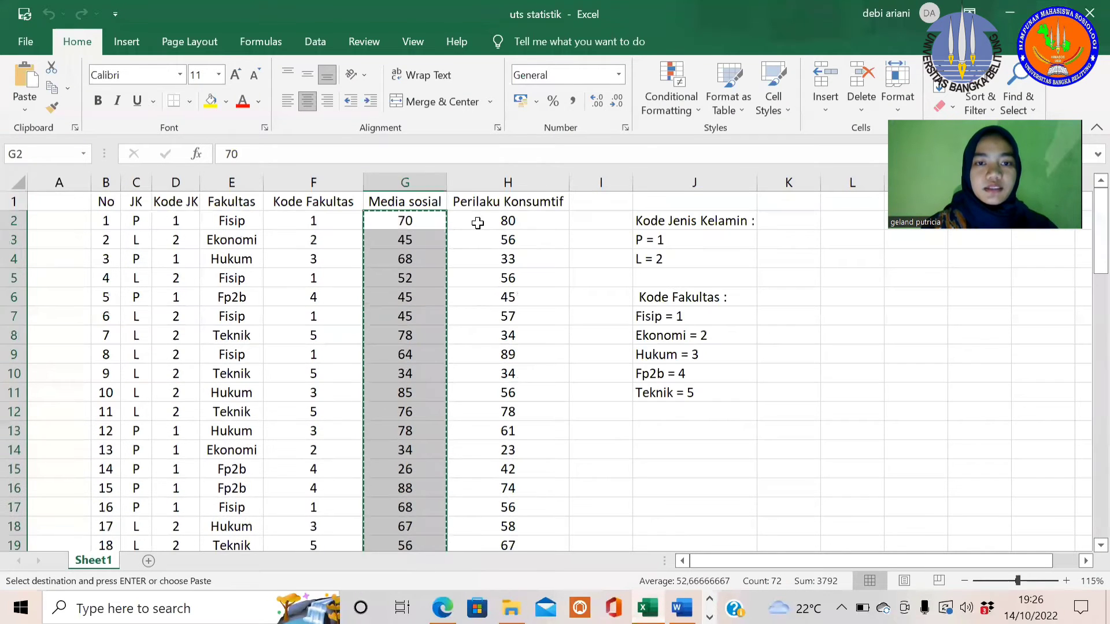
left_click_drag(478, 221, 517, 508)
key("ctrl+c")
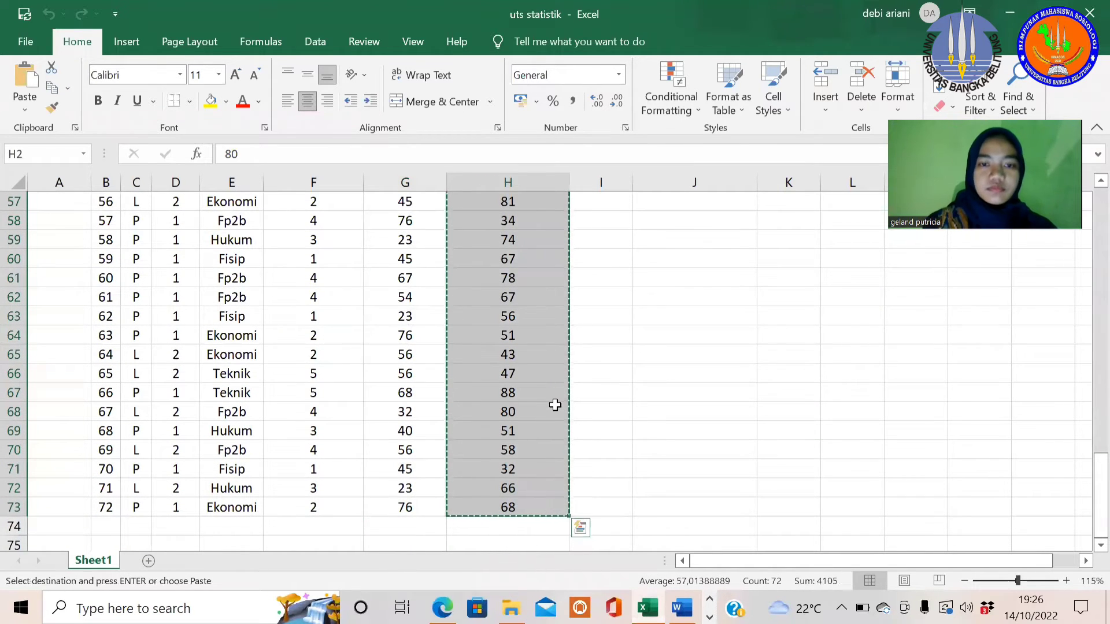
scroll(555, 405, "up", 18)
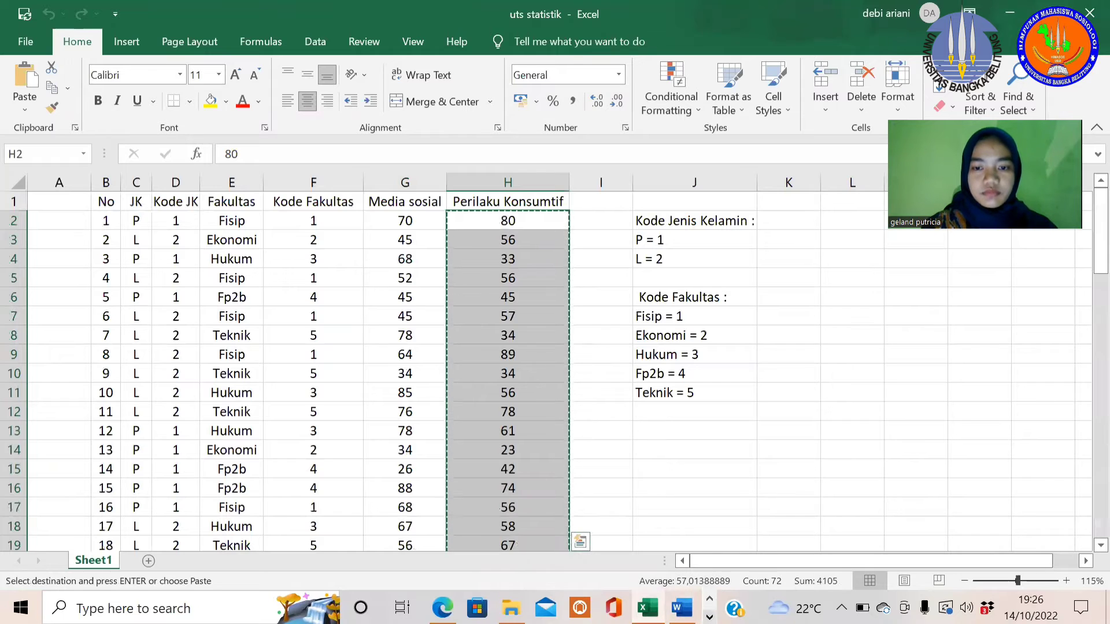
Return to SPSS Statistics and paste the consumptive behaviour values into the PerilakuKonsumtif column from the first case
left_click(709, 617)
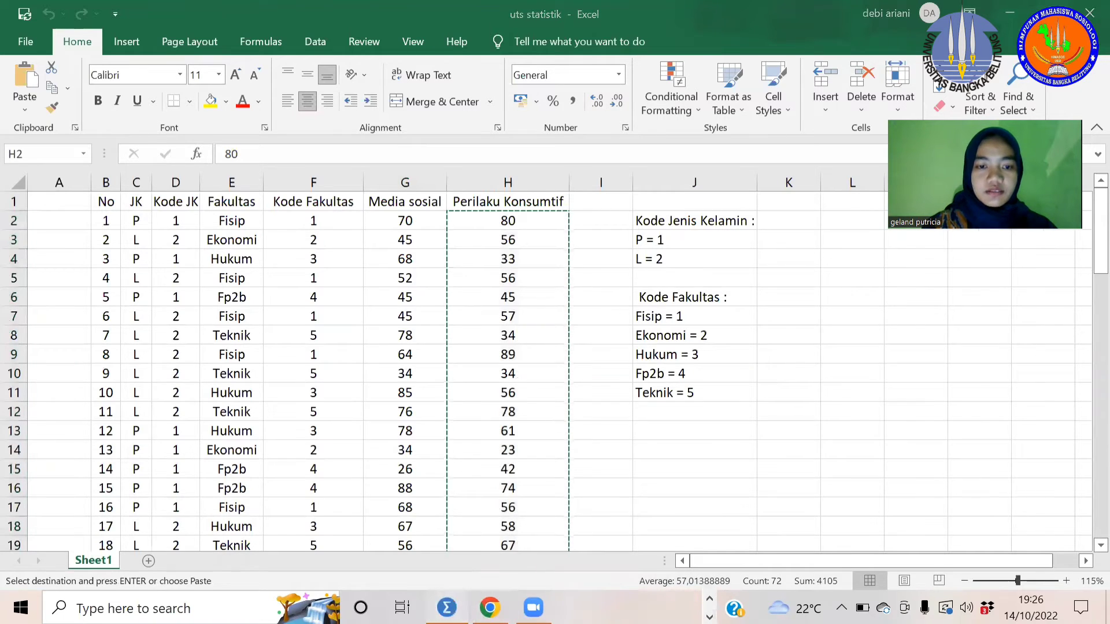
left_click(446, 607)
left_click(234, 153)
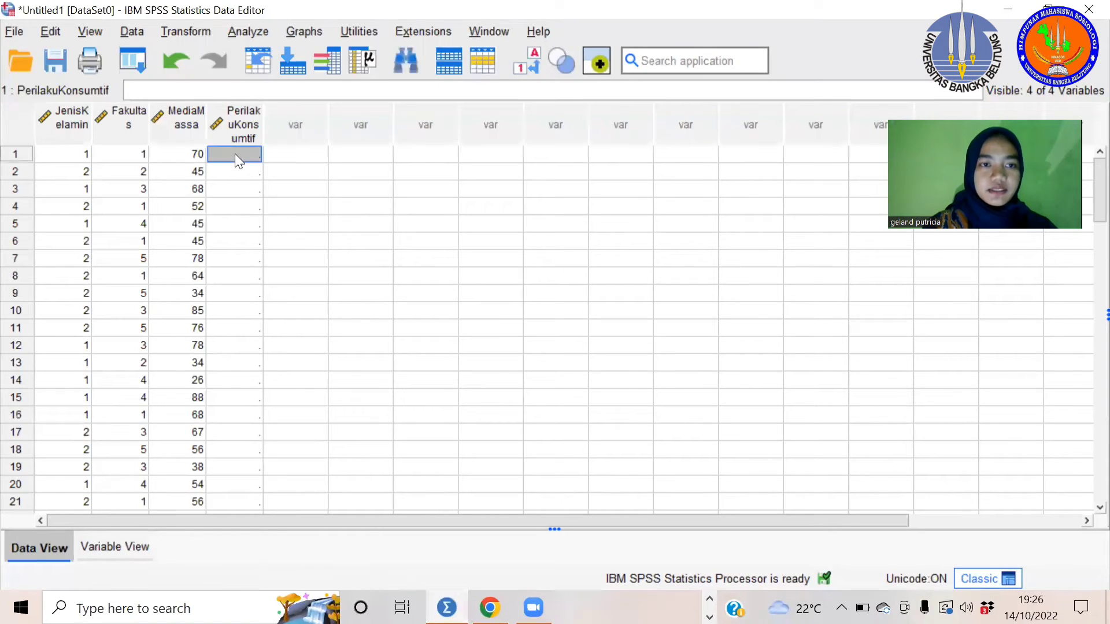
right_click(235, 154)
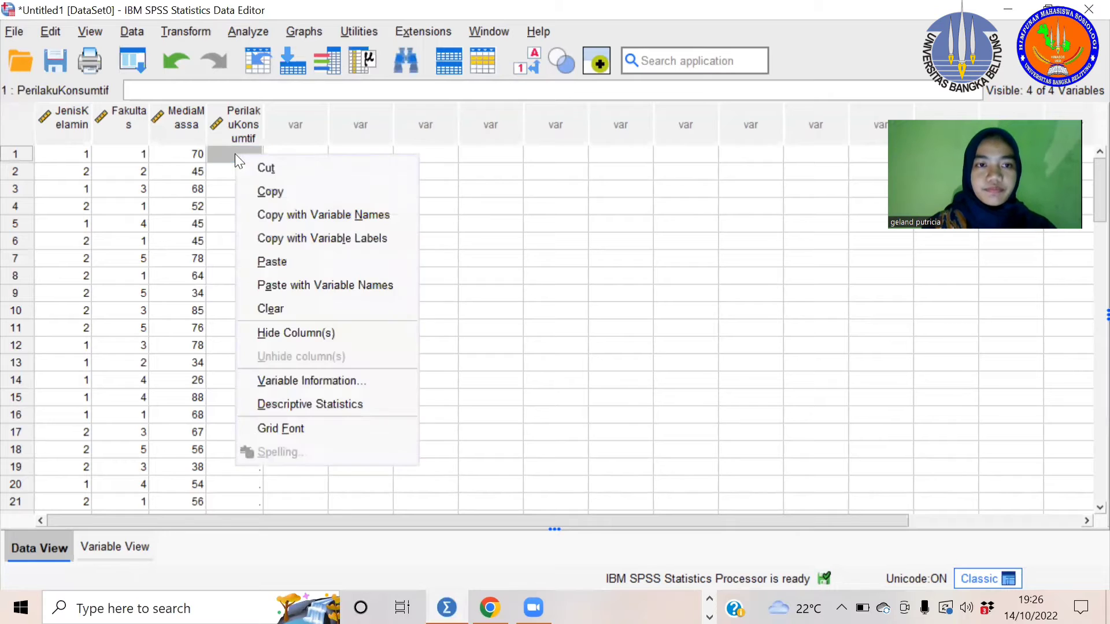
left_click(272, 261)
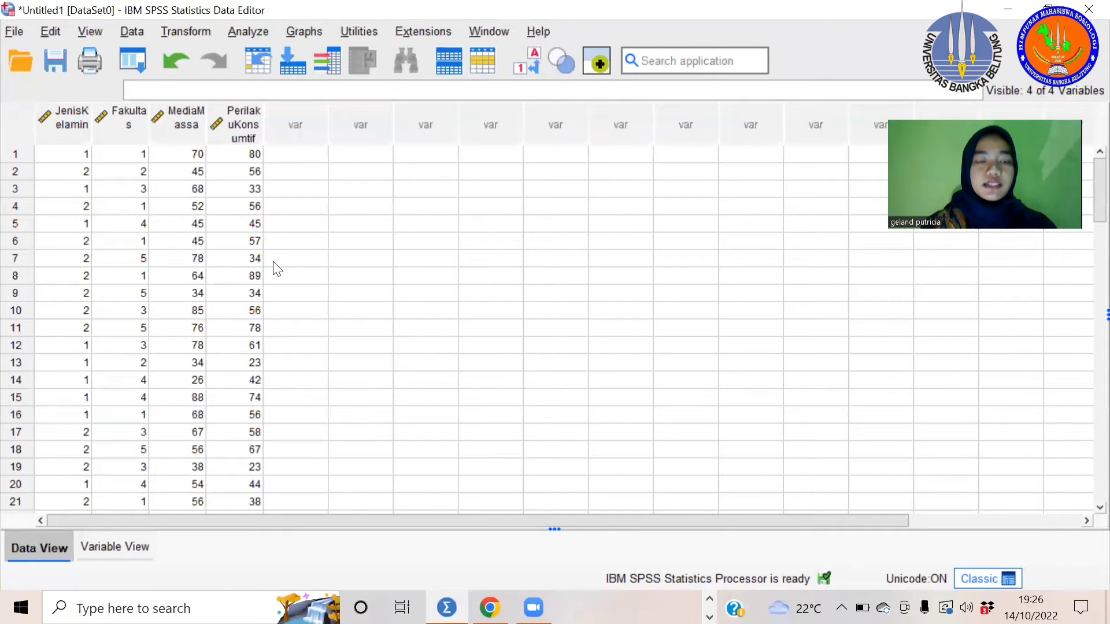
Start a Frequencies analysis and add Jenis Kelamin, Fakultas, Media Massa and Perilaku Konsumtif as its variables
left_click(242, 37)
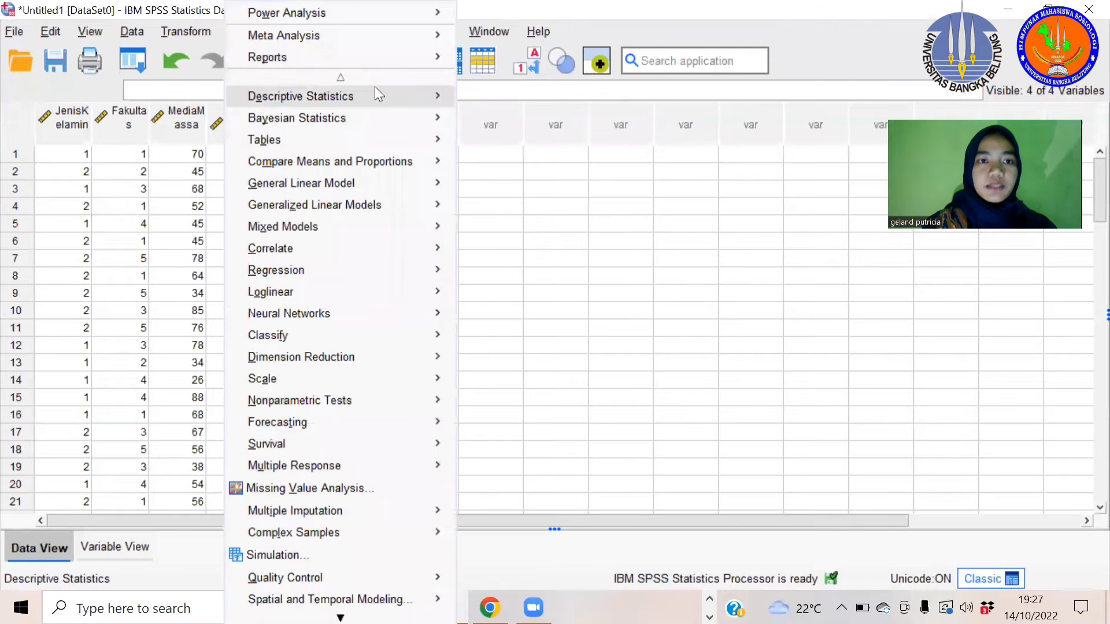
mouse_move(406, 103)
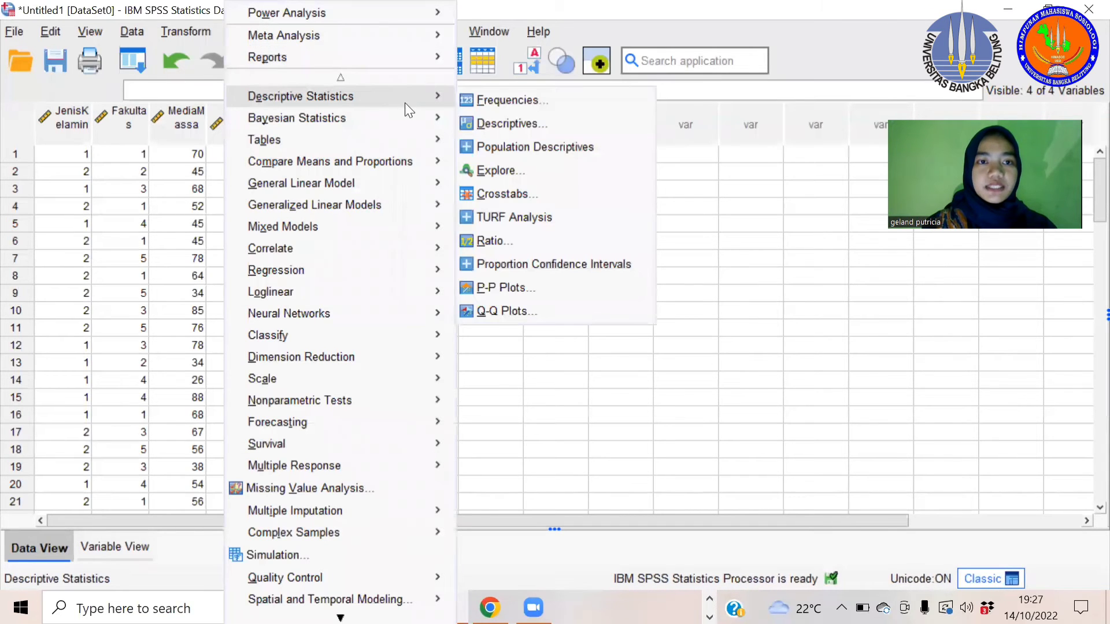
left_click(483, 101)
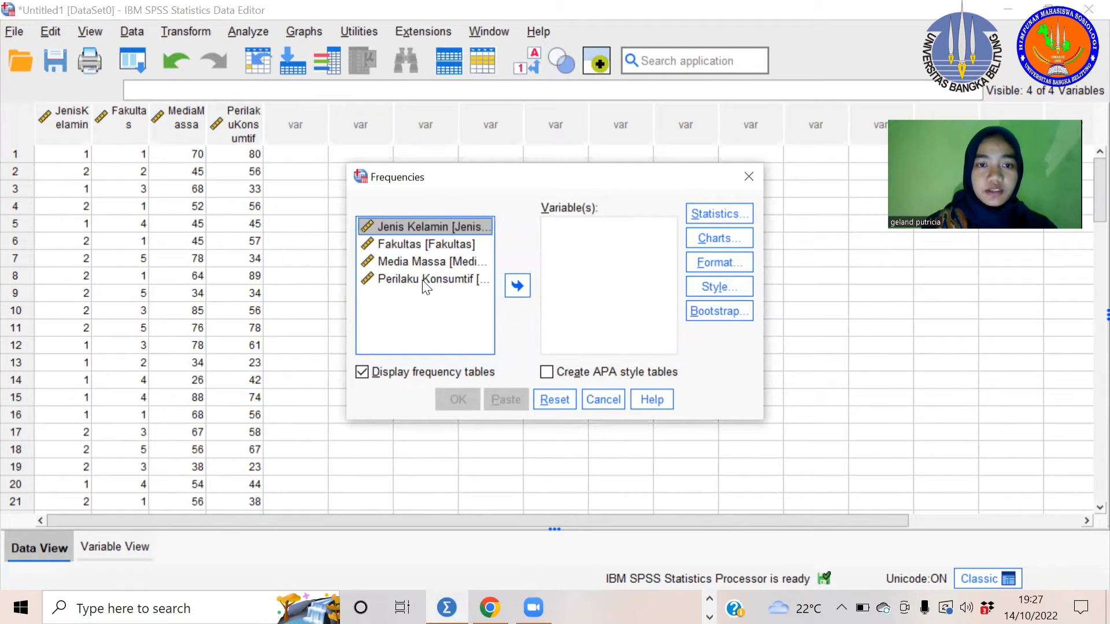
key("ctrl+a")
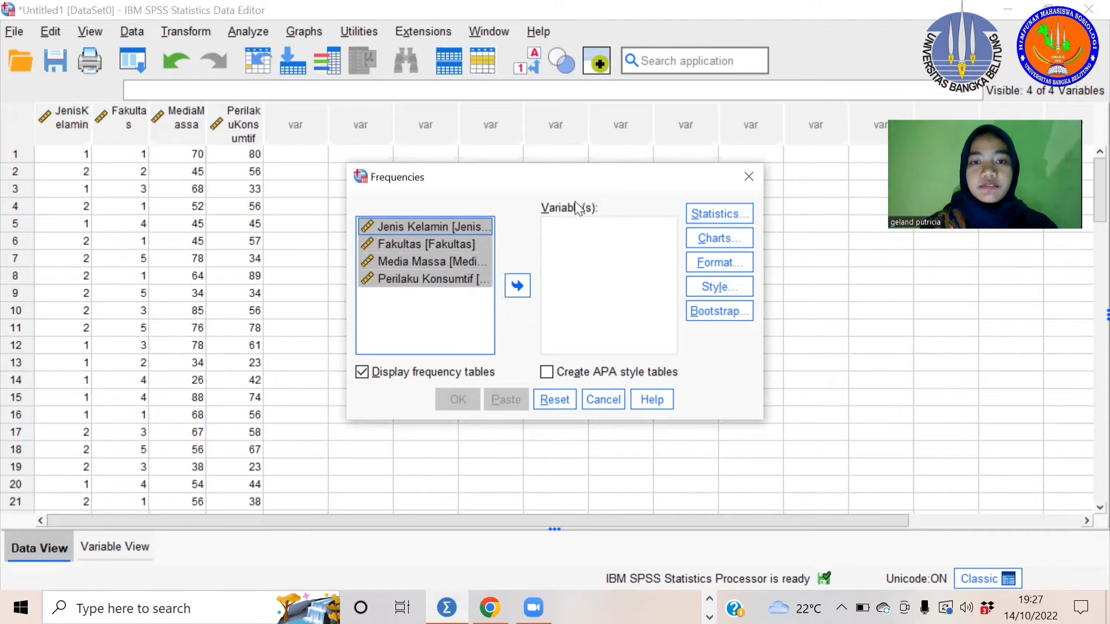
left_click(528, 286)
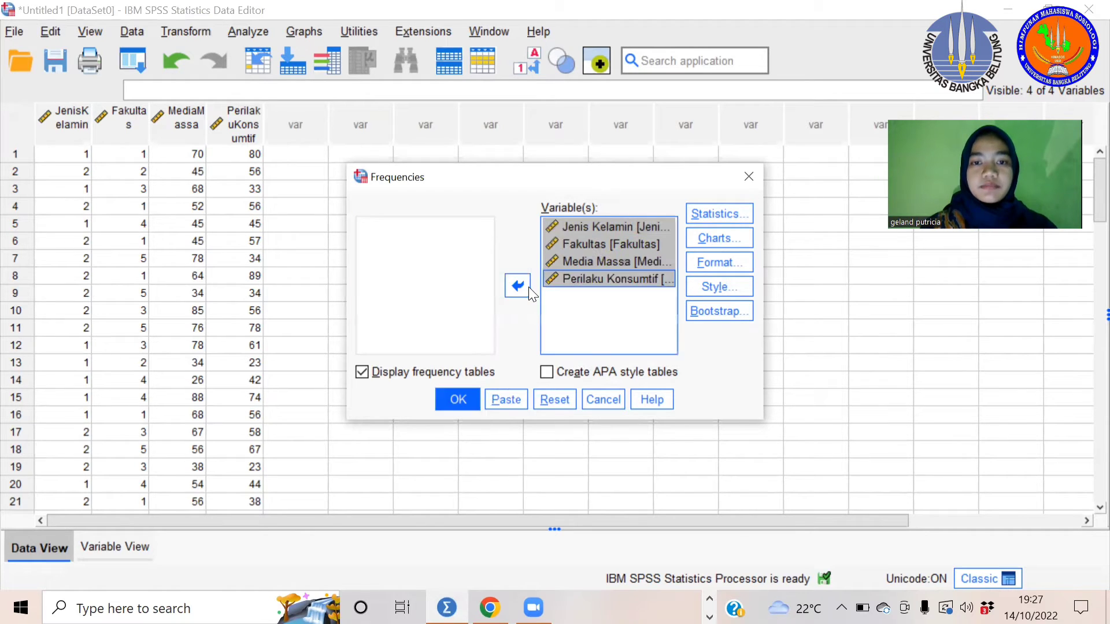
Set the chart type of the Frequencies analysis to bar charts
left_click(738, 236)
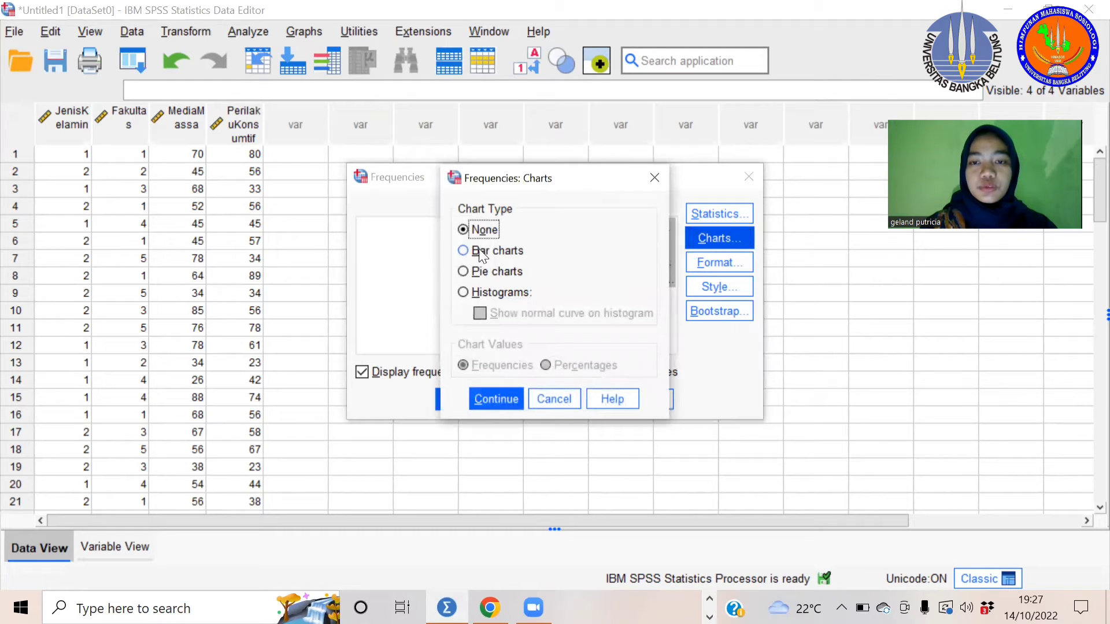
left_click(462, 249)
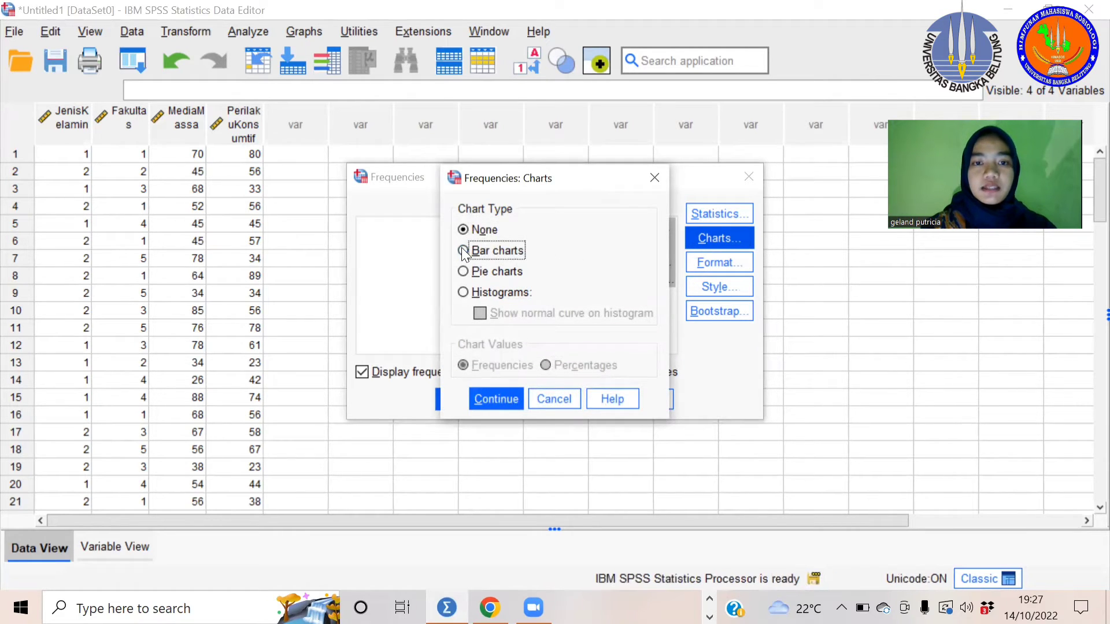
left_click(504, 401)
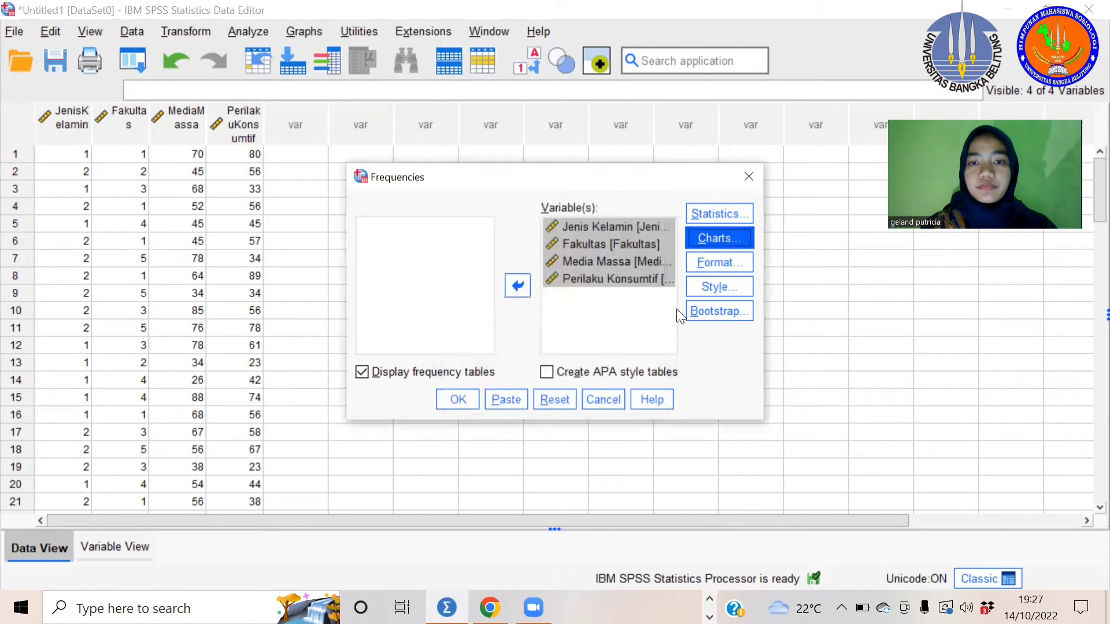
Include the mean, median, mode, sum, range, minimum and maximum in the Frequencies statistics
left_click(732, 215)
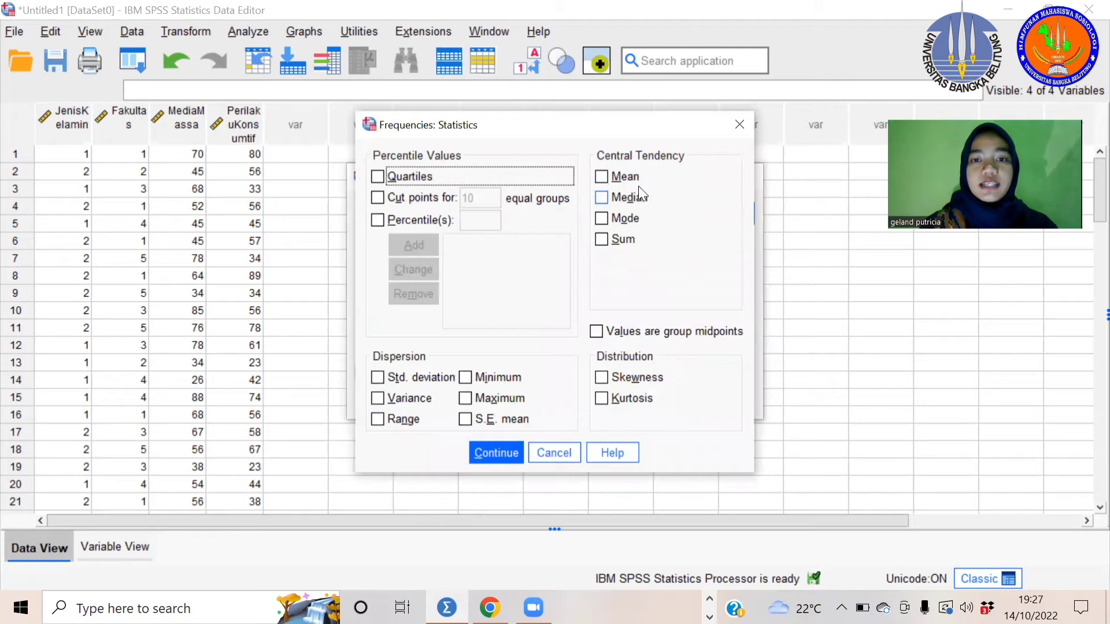
left_click(605, 175)
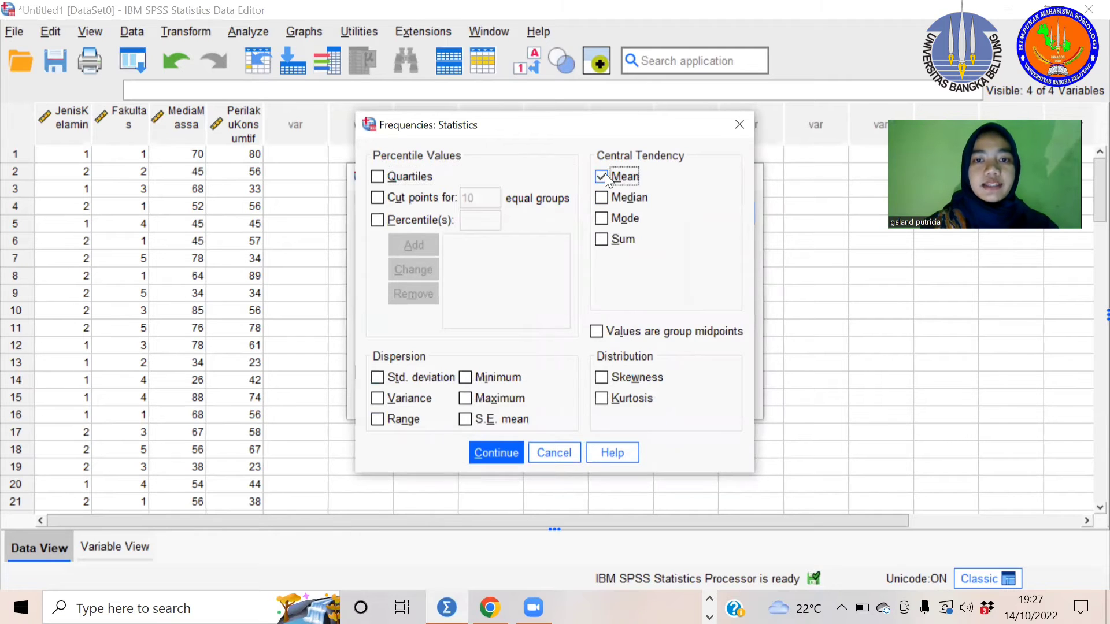
left_click(602, 197)
left_click(604, 219)
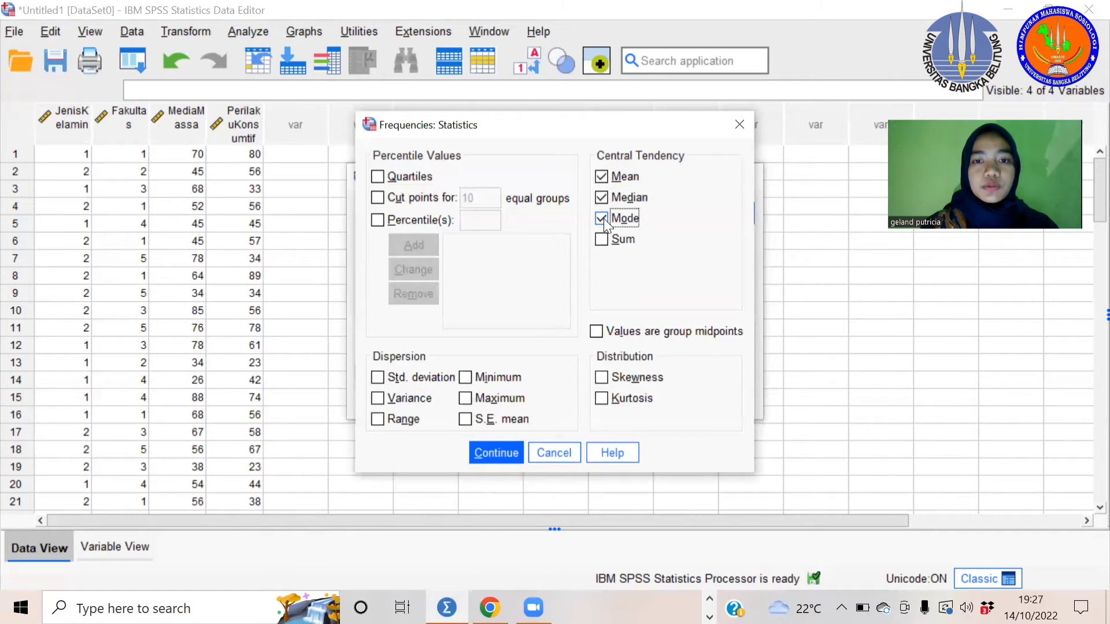
left_click(602, 238)
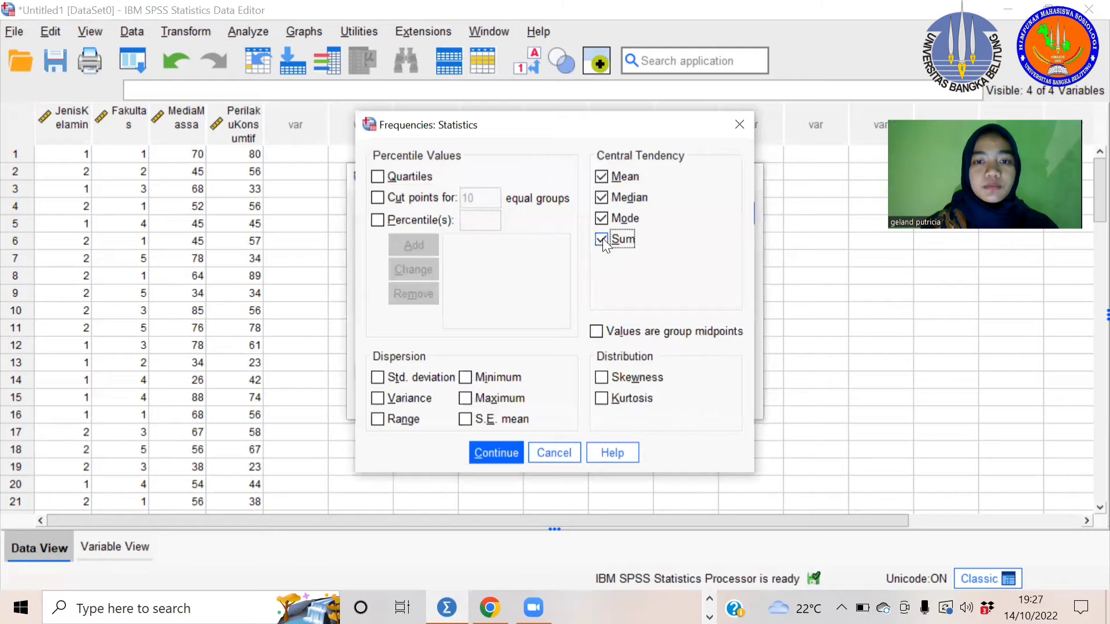
left_click(377, 419)
left_click(466, 377)
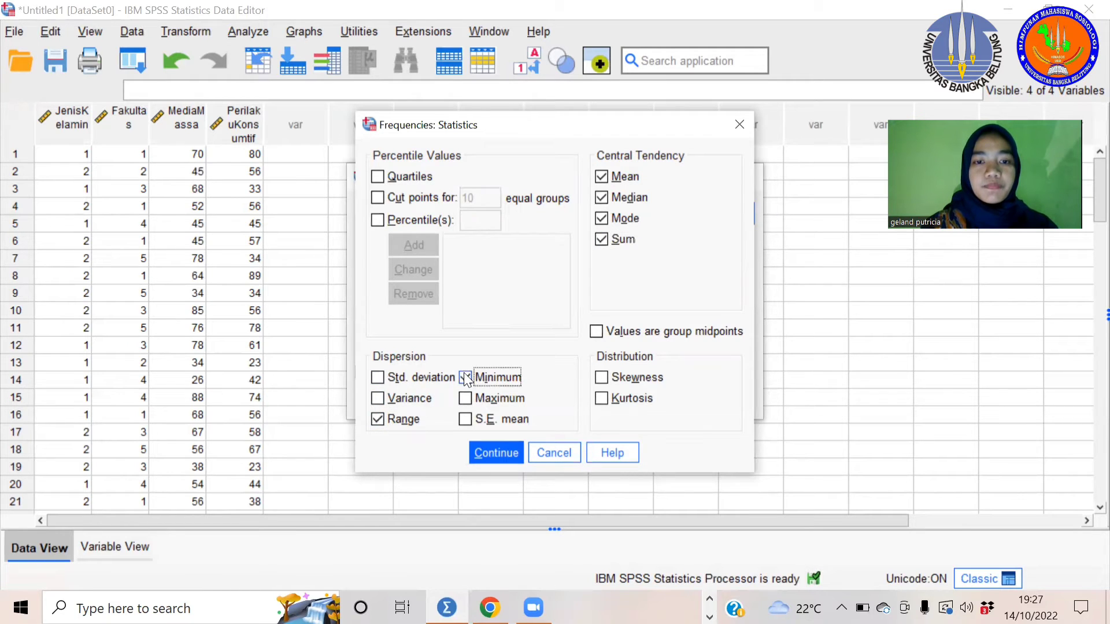
left_click(464, 399)
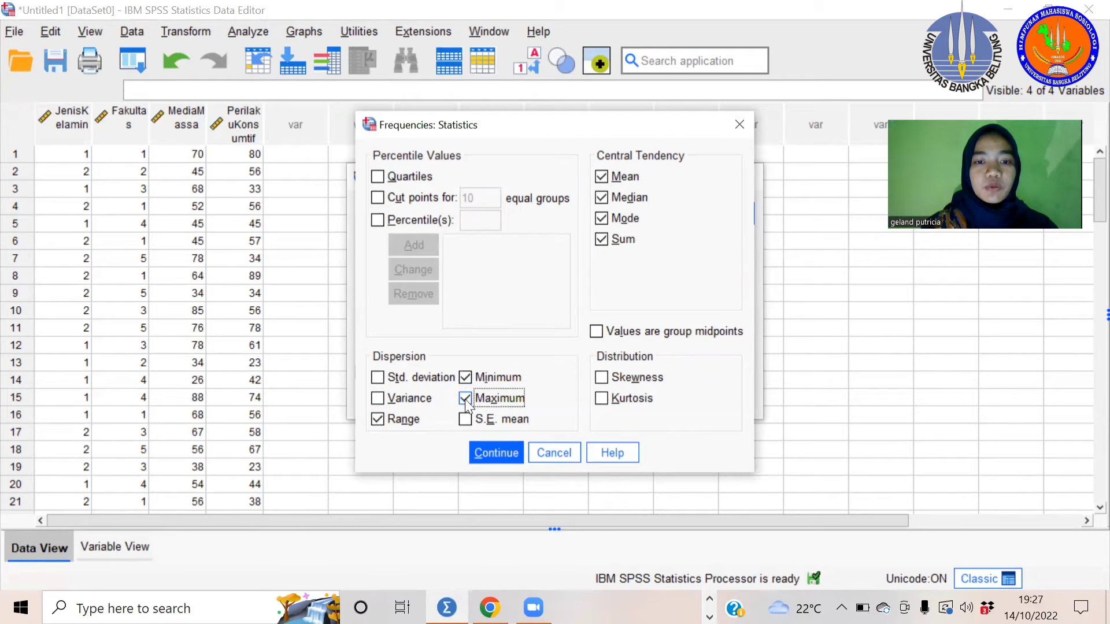
left_click(504, 453)
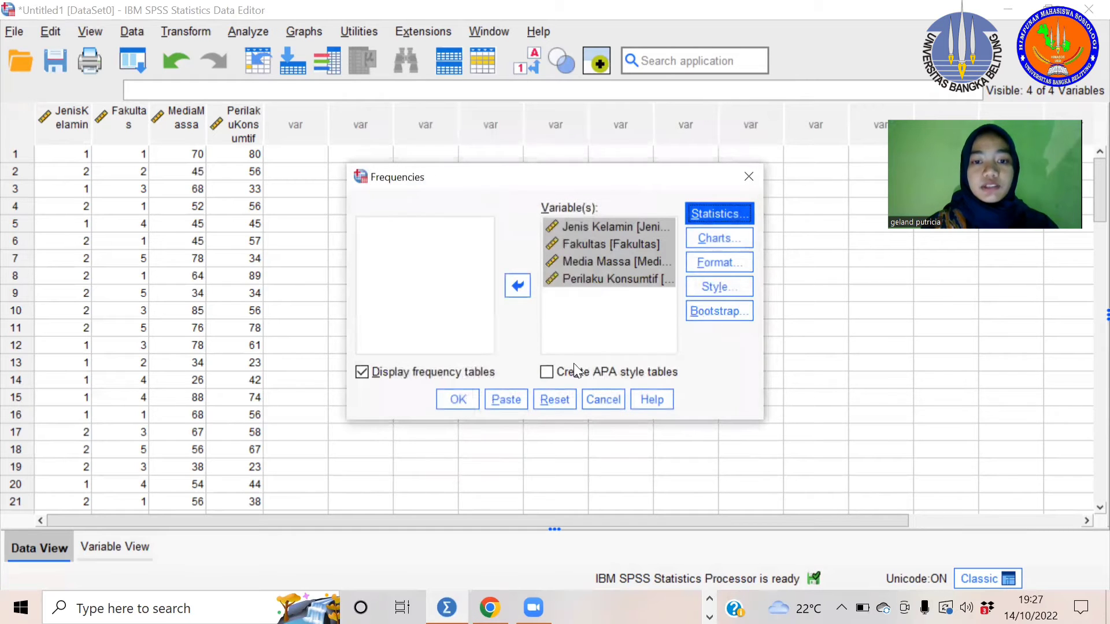
Run the Frequencies analysis and look through the output down to the Perilaku Konsumtif bar chart
left_click(450, 395)
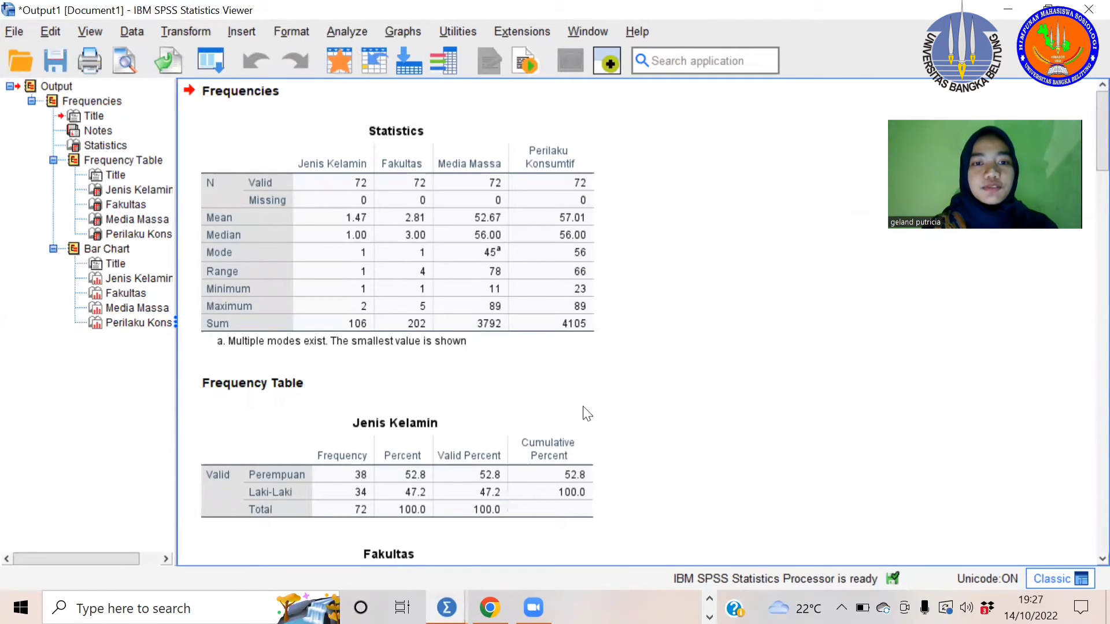
scroll(584, 411, "down", 15)
scroll(585, 411, "down", 20)
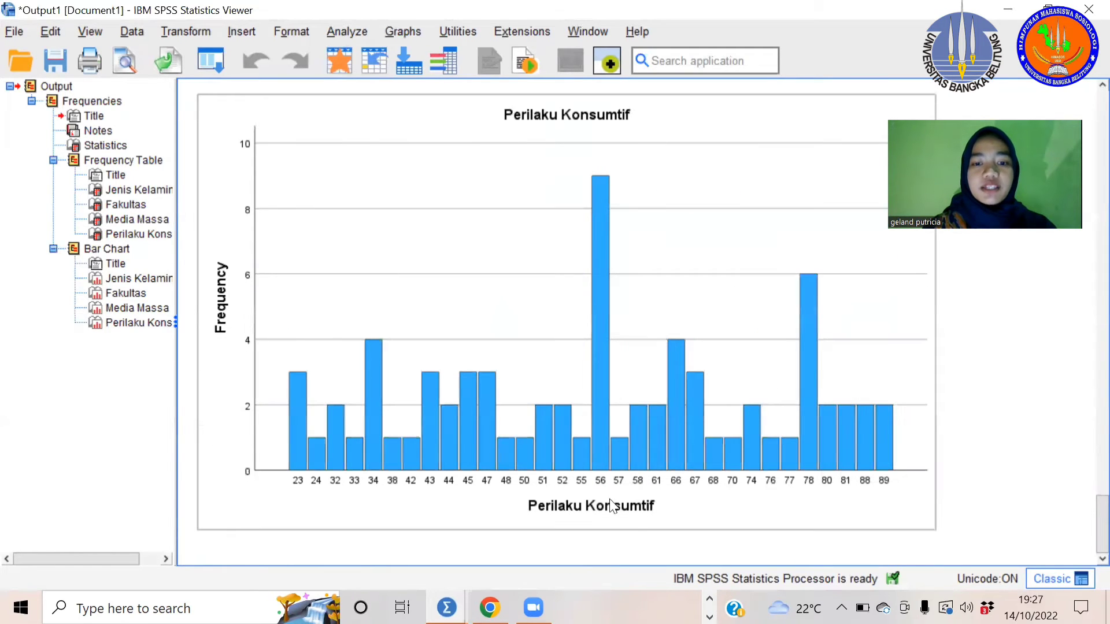
Switch to the Word document and examine its Statistics table, frequency tables and bar charts, including the Jenis Kelamin and Fakultas tables
left_click(709, 598)
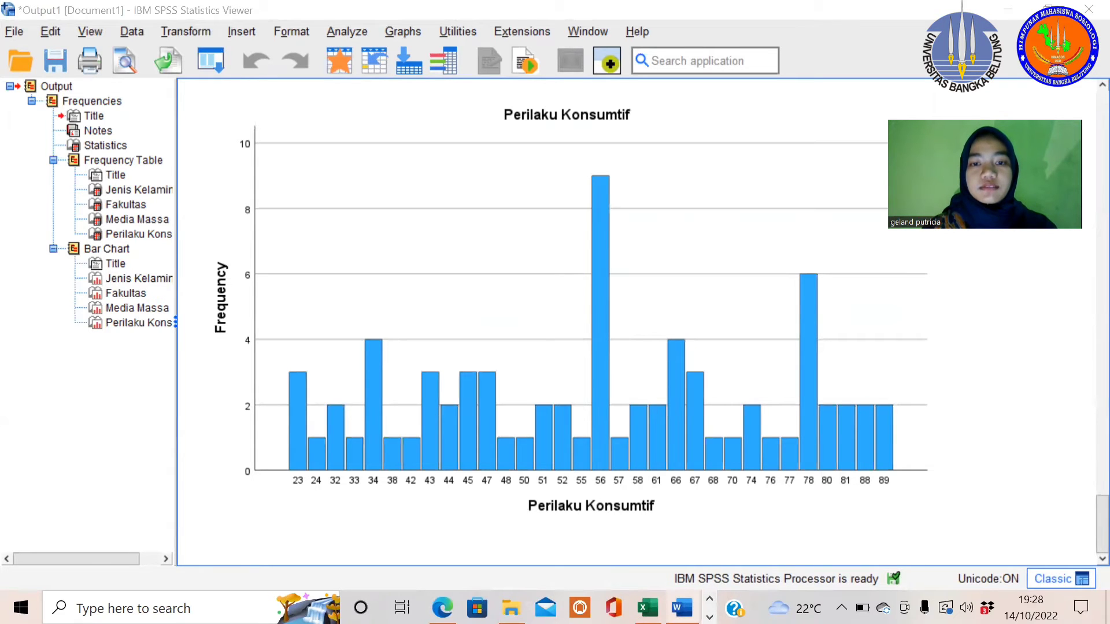
left_click(682, 609)
scroll(656, 372, "down", 3)
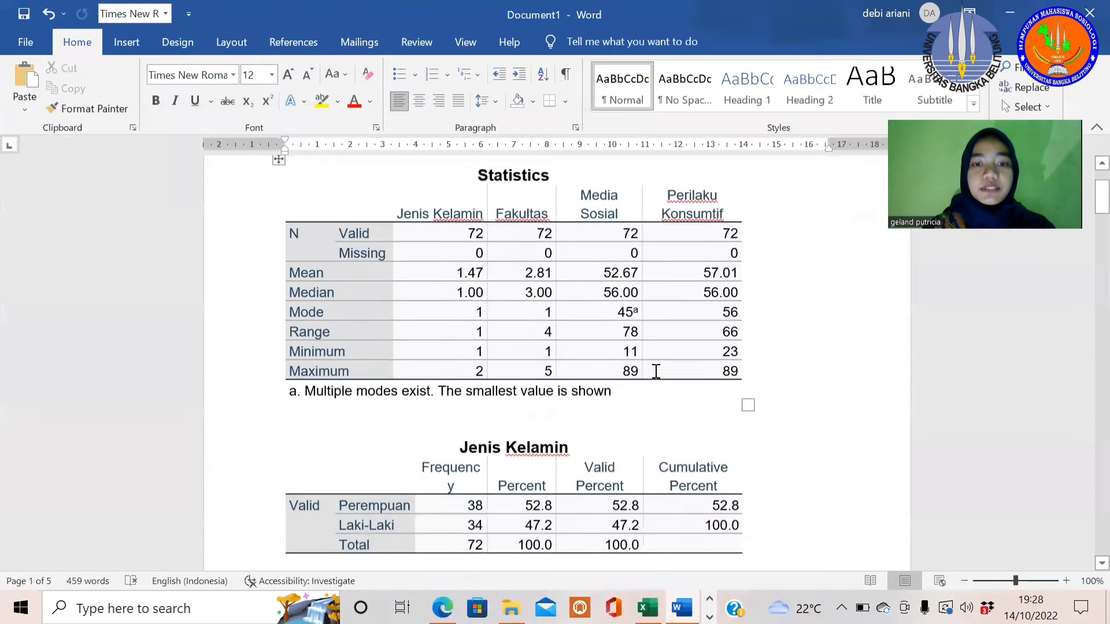
scroll(656, 372, "down", 15)
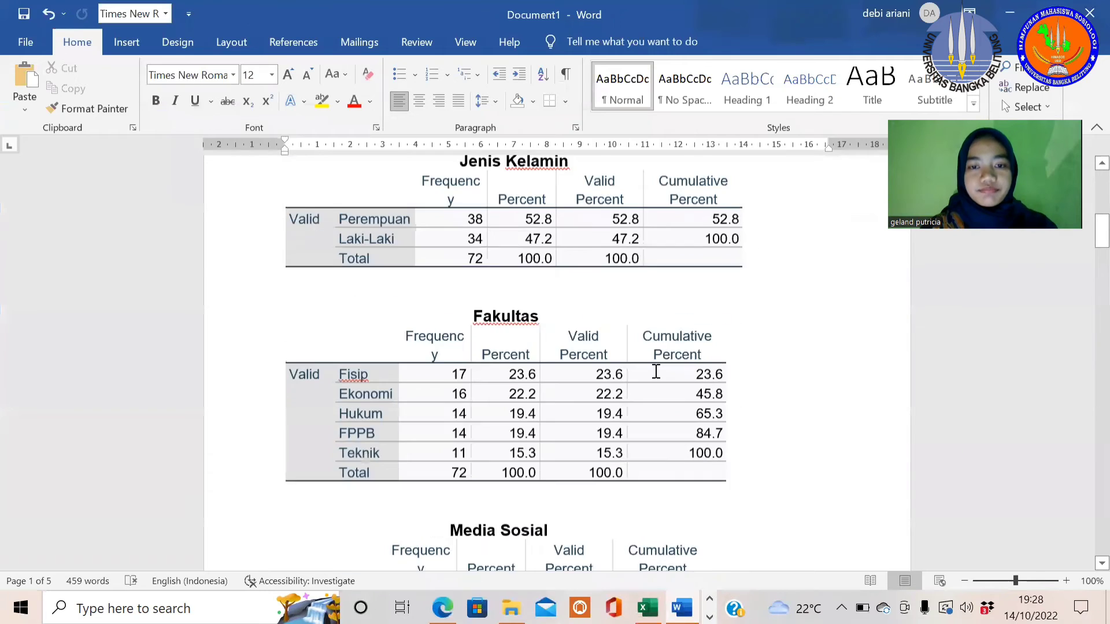
scroll(656, 371, "down", 15)
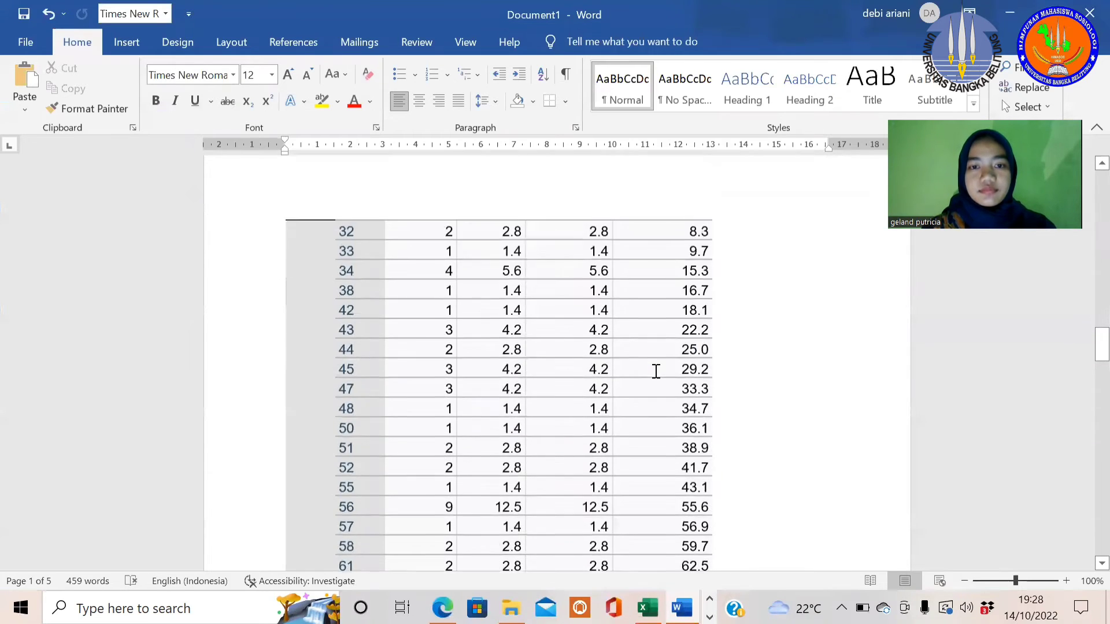
scroll(656, 371, "down", 15)
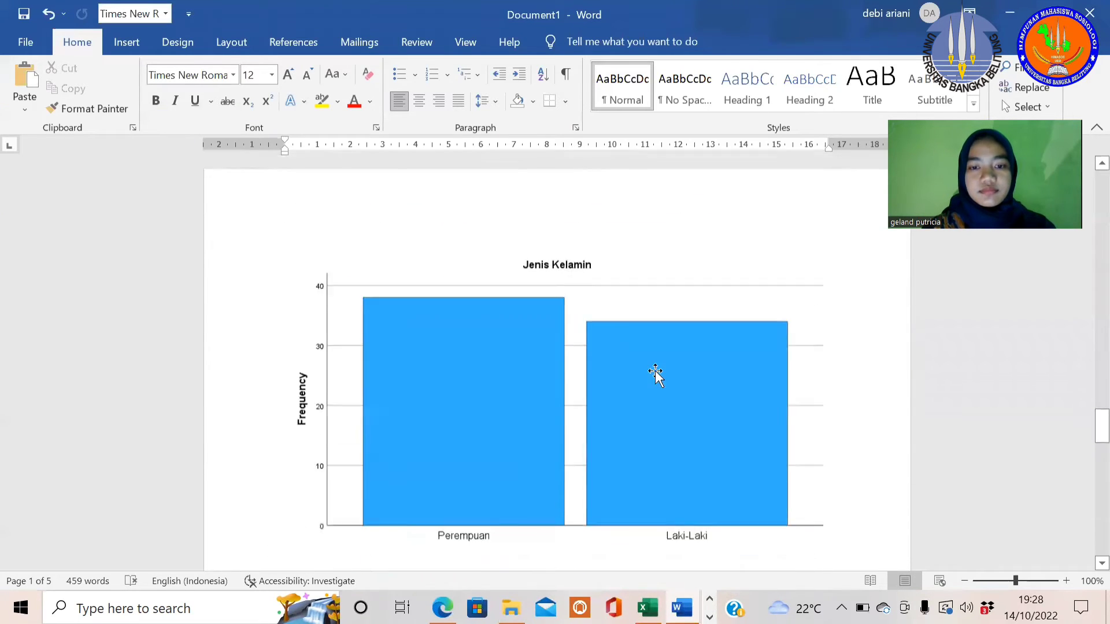
scroll(656, 376, "down", 5)
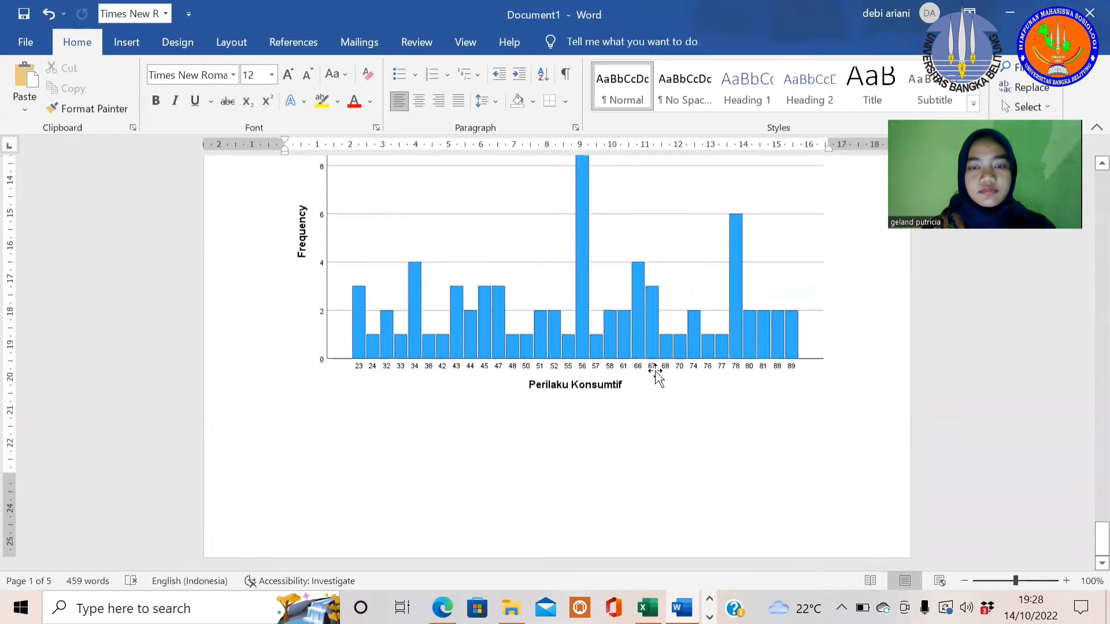
scroll(656, 371, "up", 15)
scroll(656, 372, "up", 15)
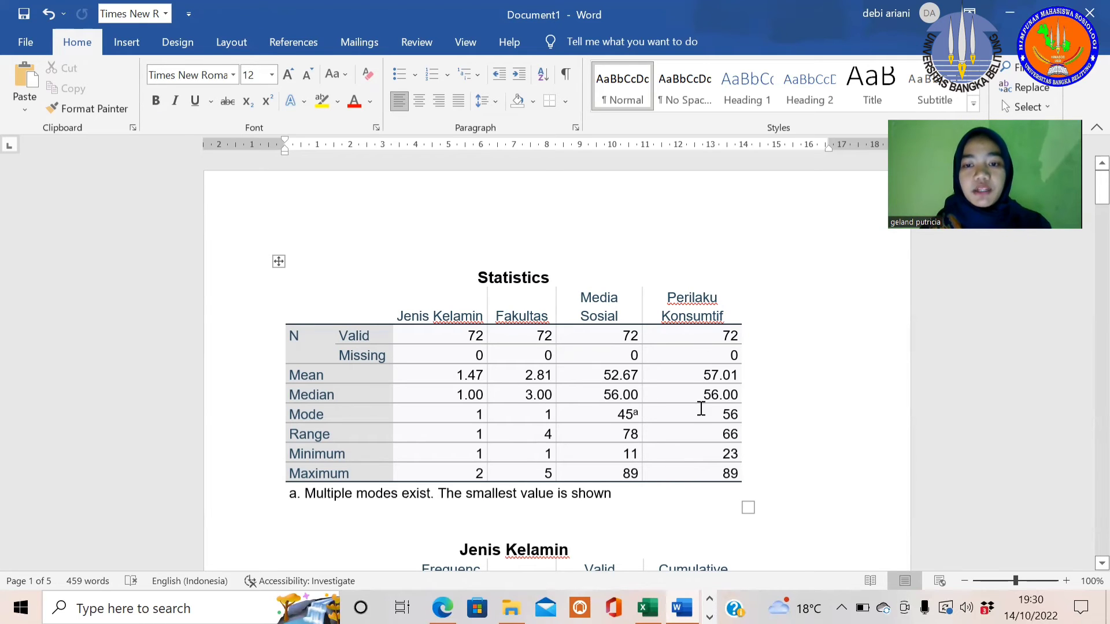
scroll(708, 443, "down", 3)
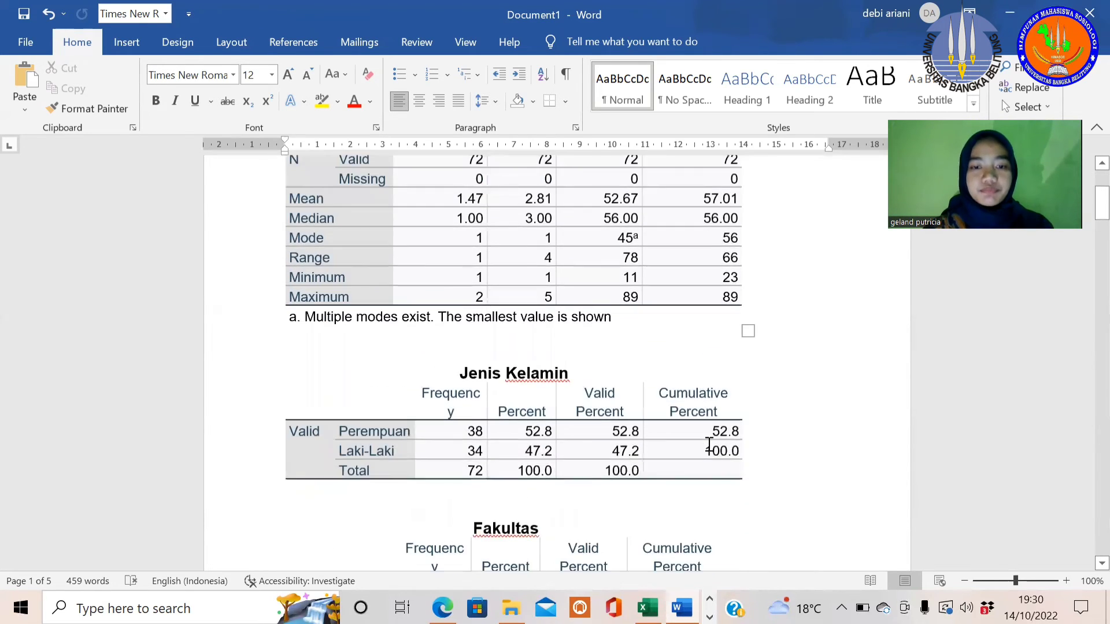
scroll(709, 444, "down", 2)
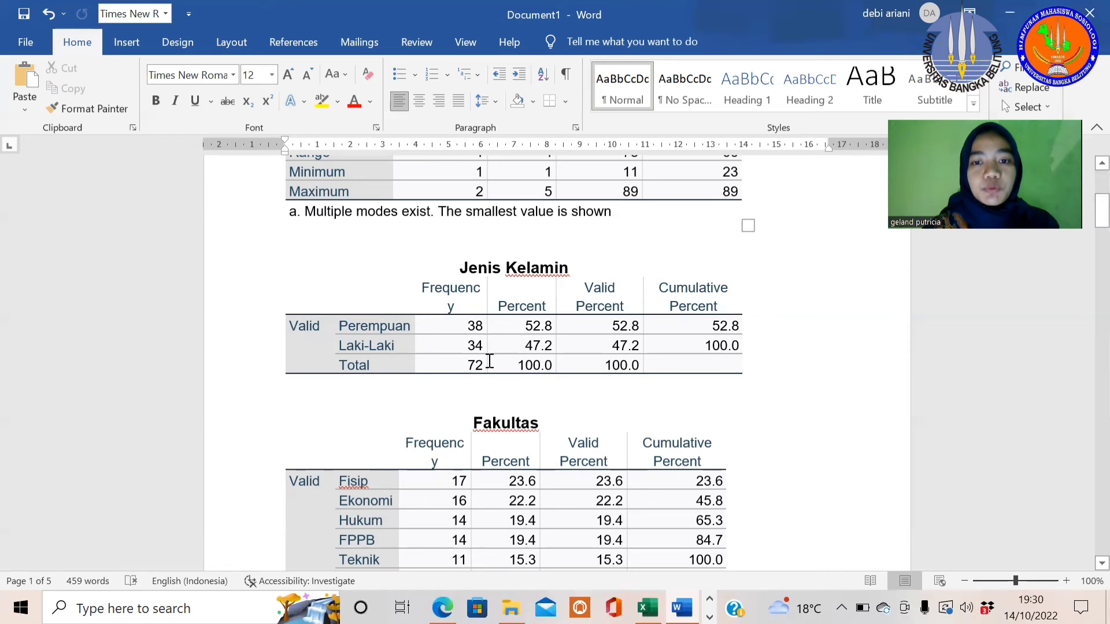
Examine the Fakultas, Media Sosial and Perilaku Konsumtif frequency tables in the document down to their total rows
scroll(489, 361, "down", 7)
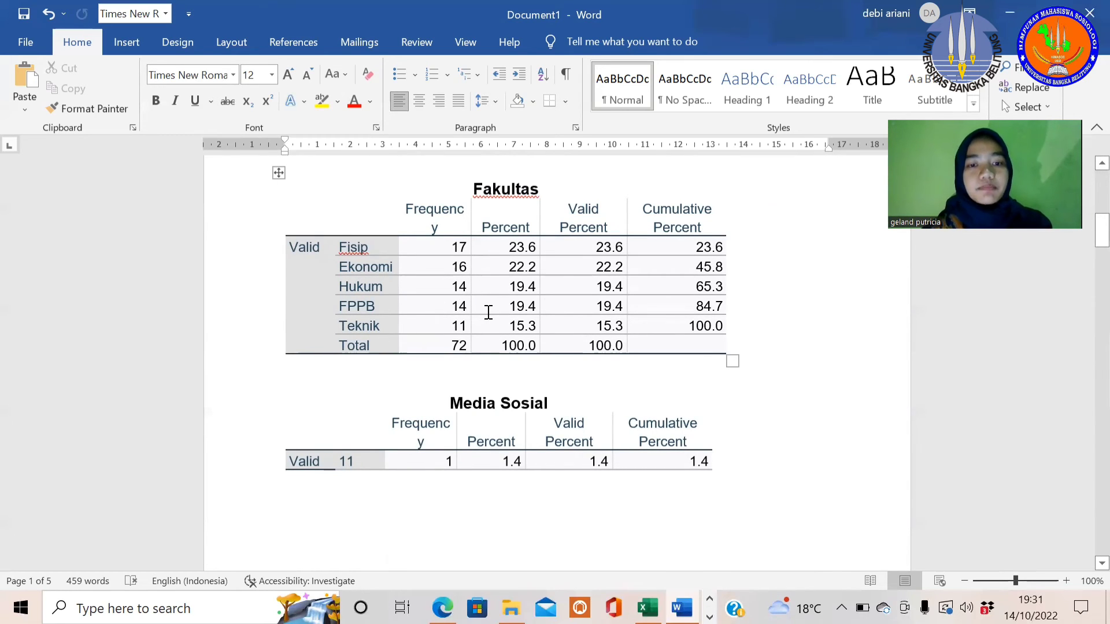
scroll(536, 469, "down", 5)
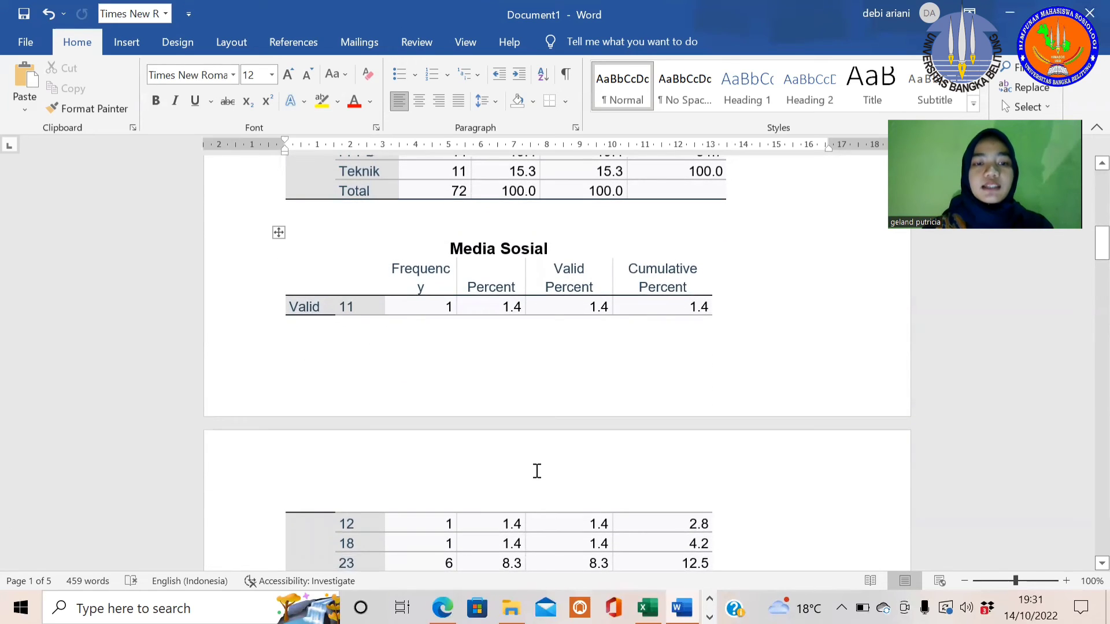
scroll(537, 471, "down", 3)
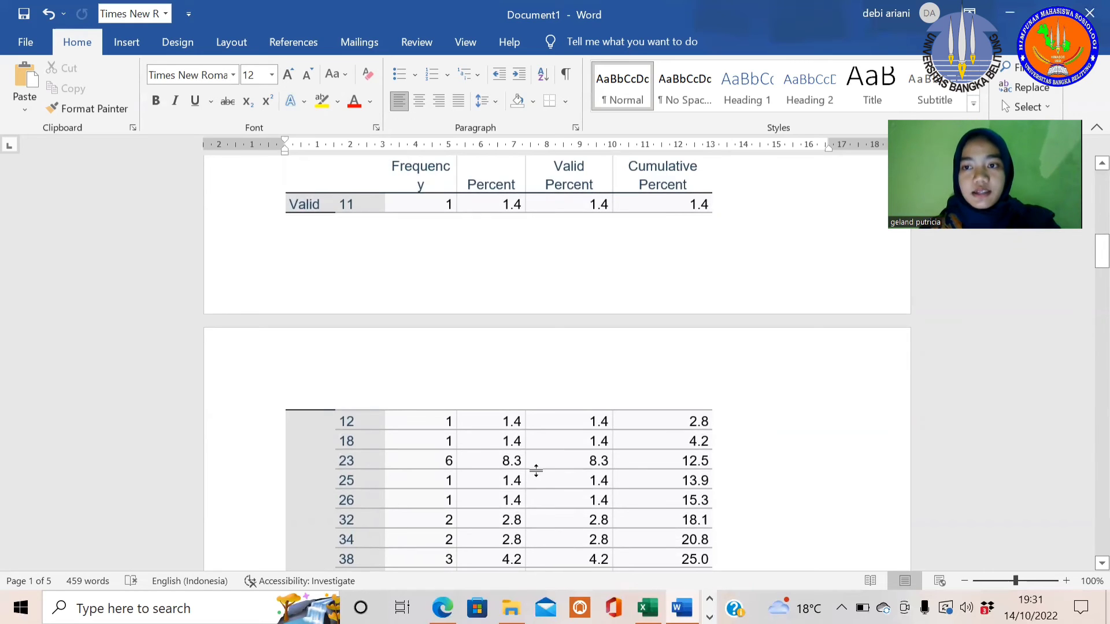
scroll(536, 469, "down", 13)
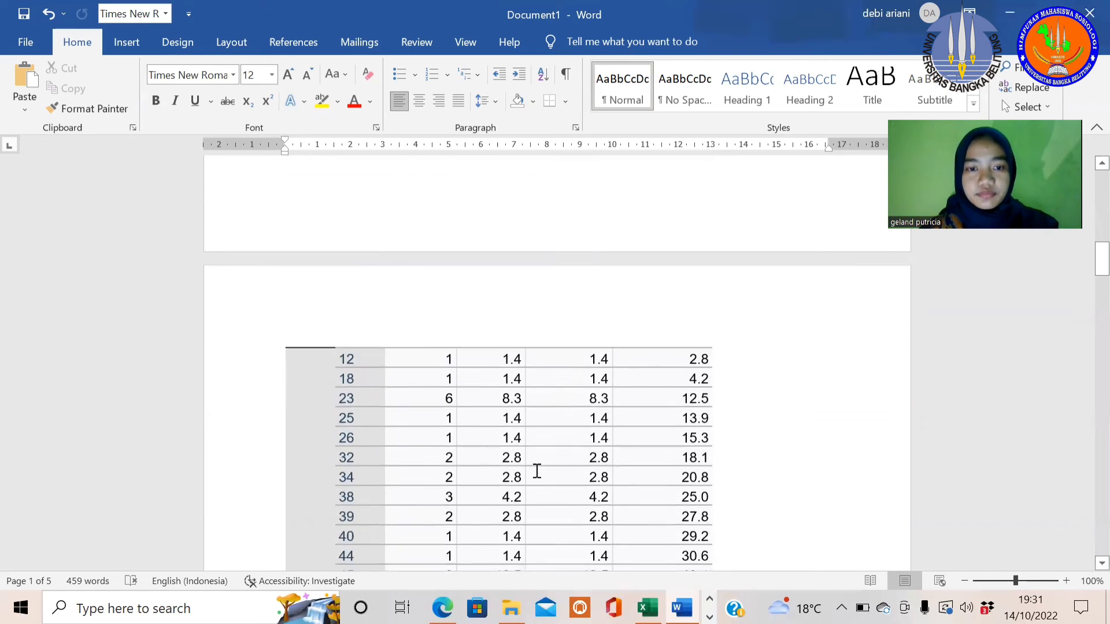
scroll(536, 469, "down", 8)
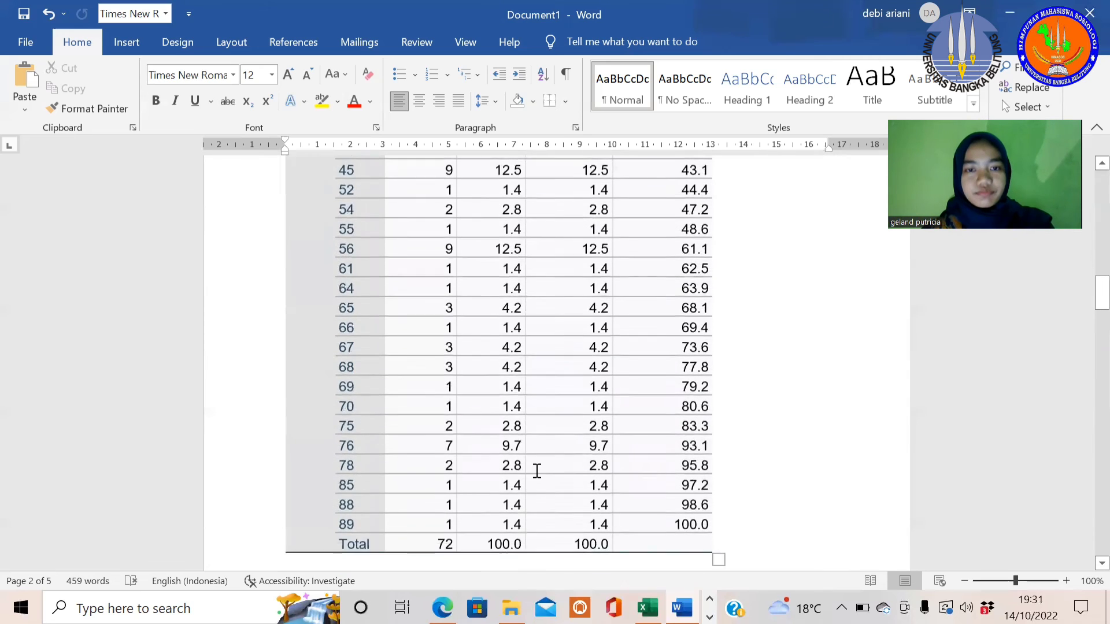
scroll(537, 471, "down", 2)
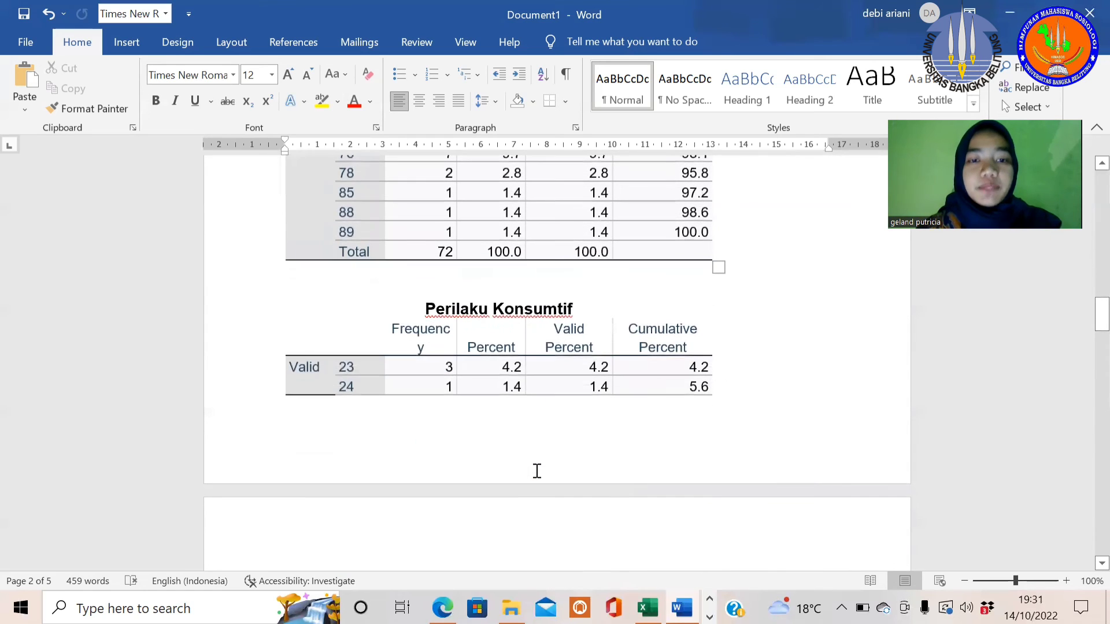
scroll(537, 471, "down", 14)
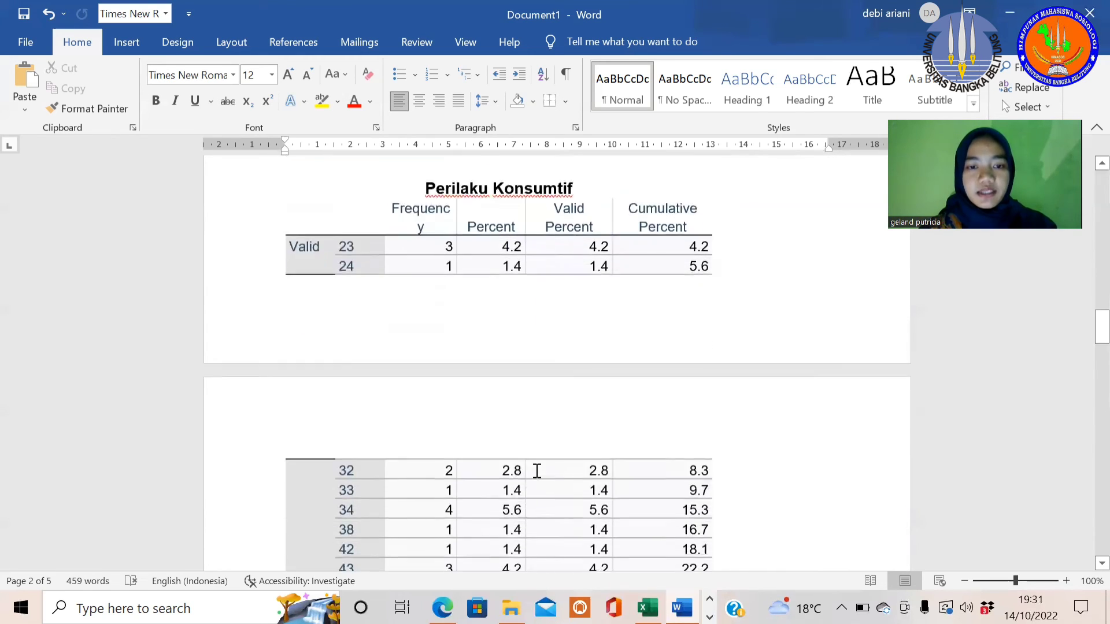
scroll(537, 471, "down", 16)
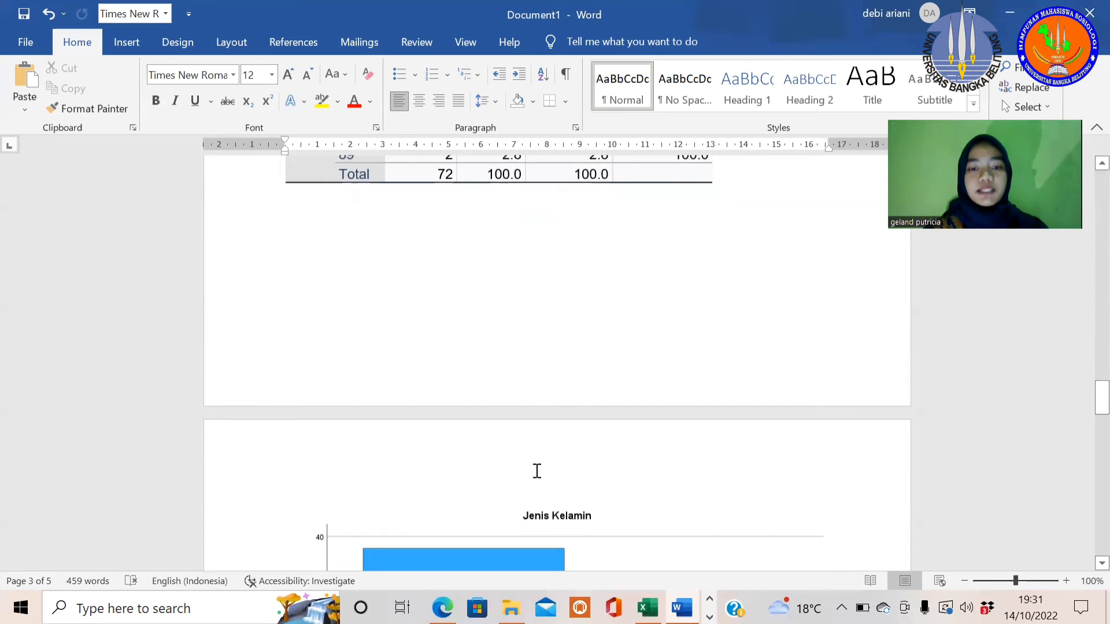
Review the Jenis Kelamin, Fakultas, Media Sosial and Perilaku Konsumtif bar charts, and return to the frequency tables
scroll(537, 471, "down", 8)
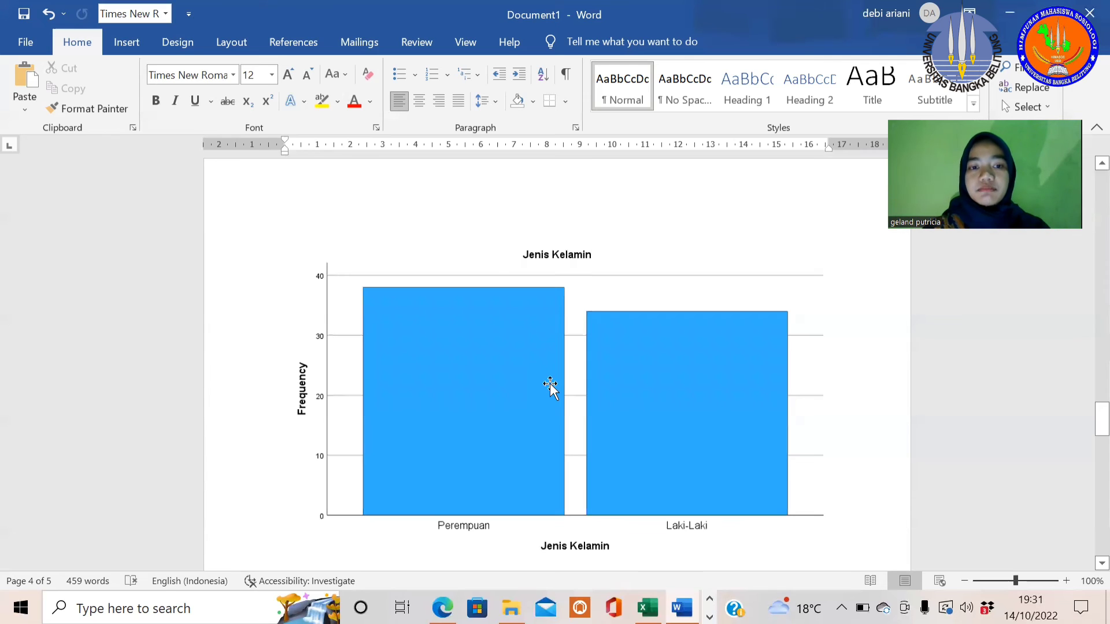
scroll(553, 391, "down", 10)
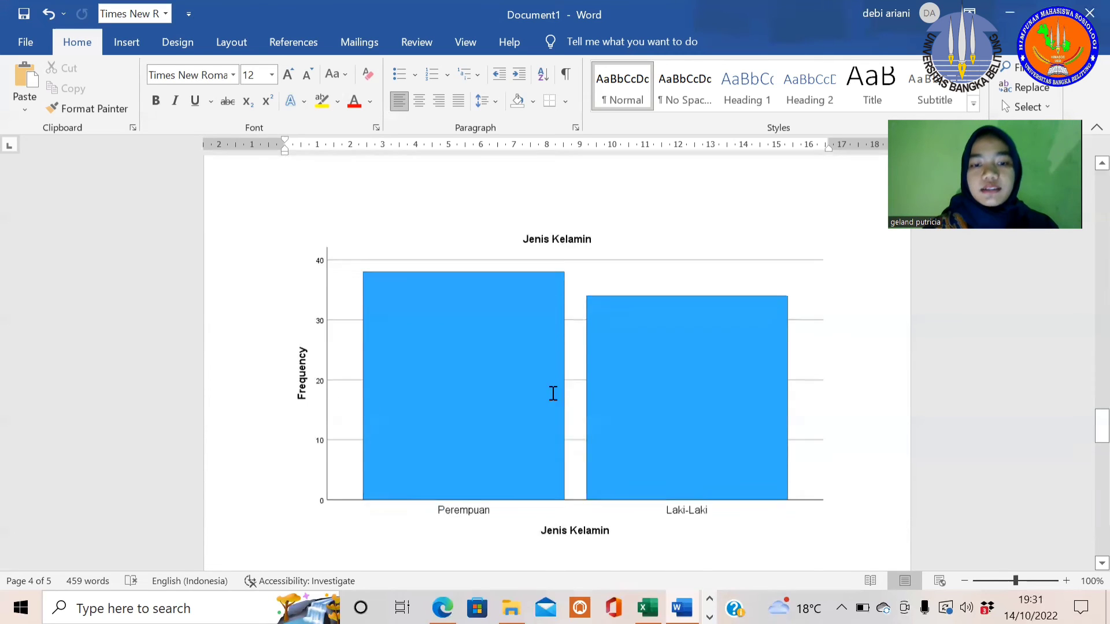
scroll(553, 393, "down", 1)
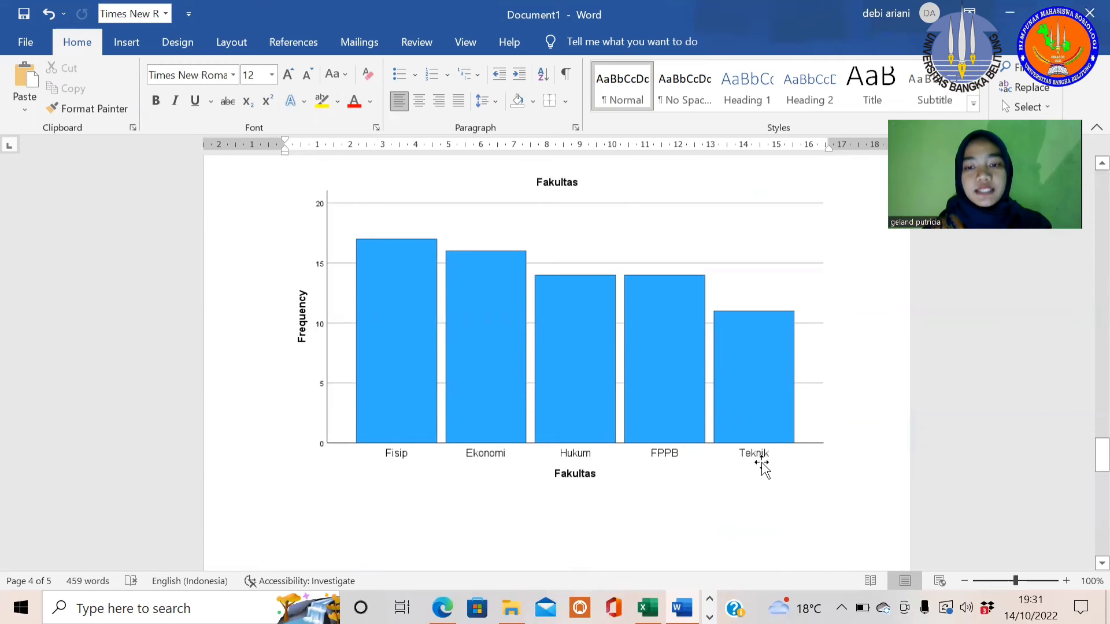
scroll(761, 467, "down", 10)
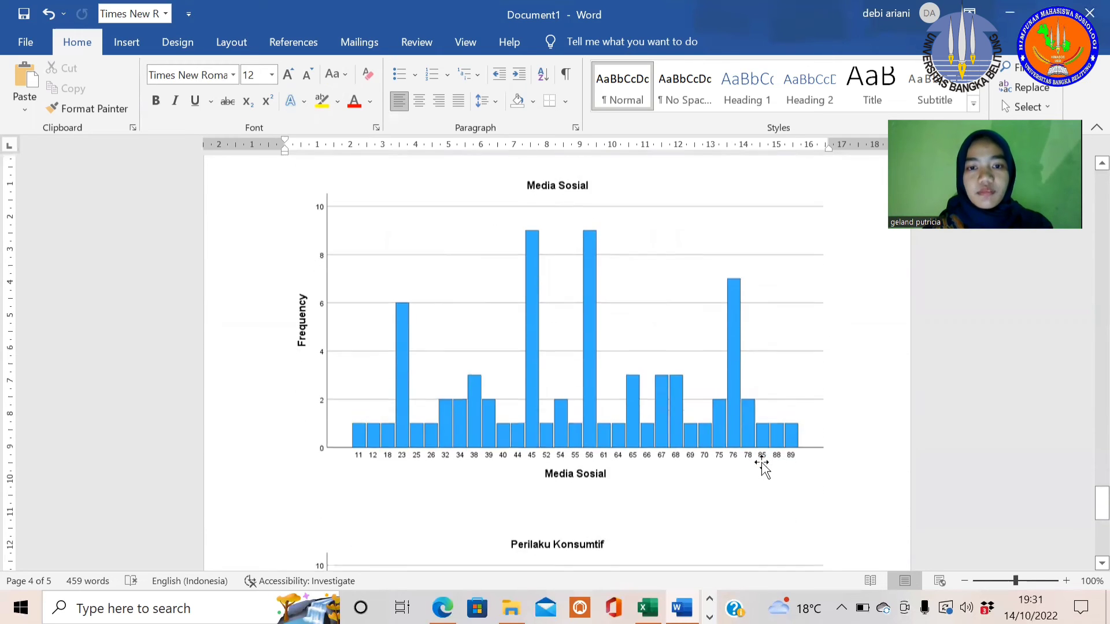
scroll(762, 465, "up", 1)
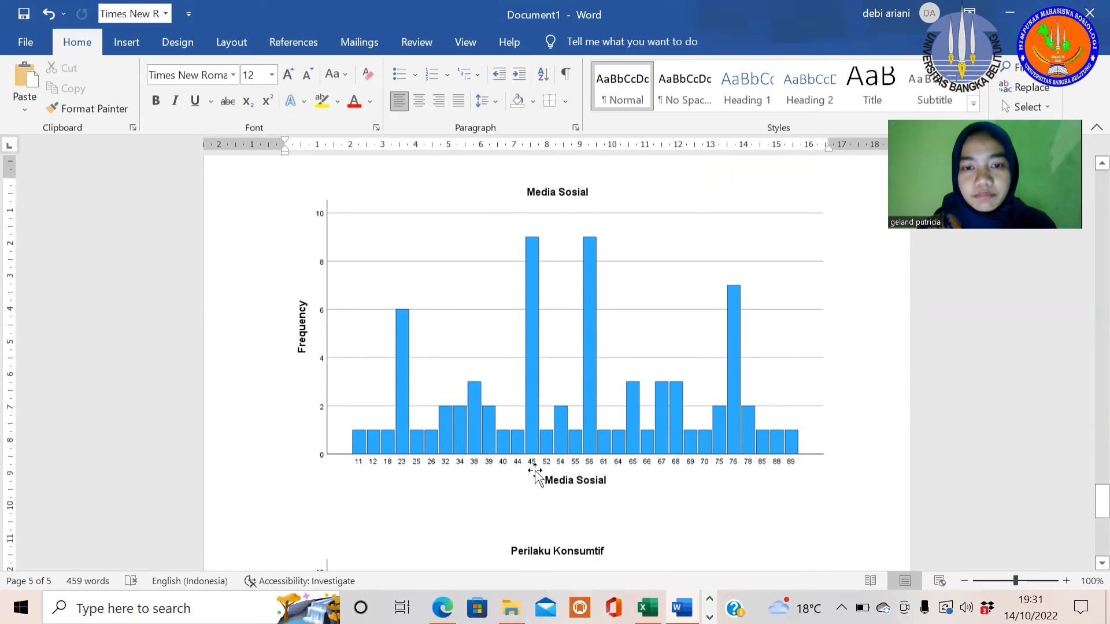
scroll(587, 473, "down", 8)
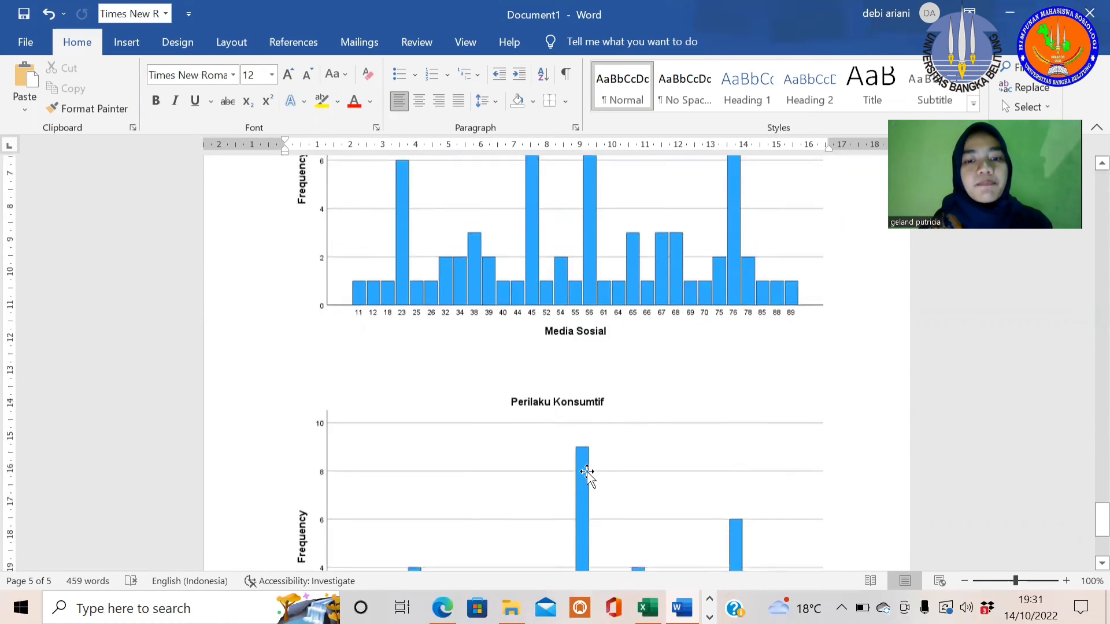
scroll(587, 473, "down", 5)
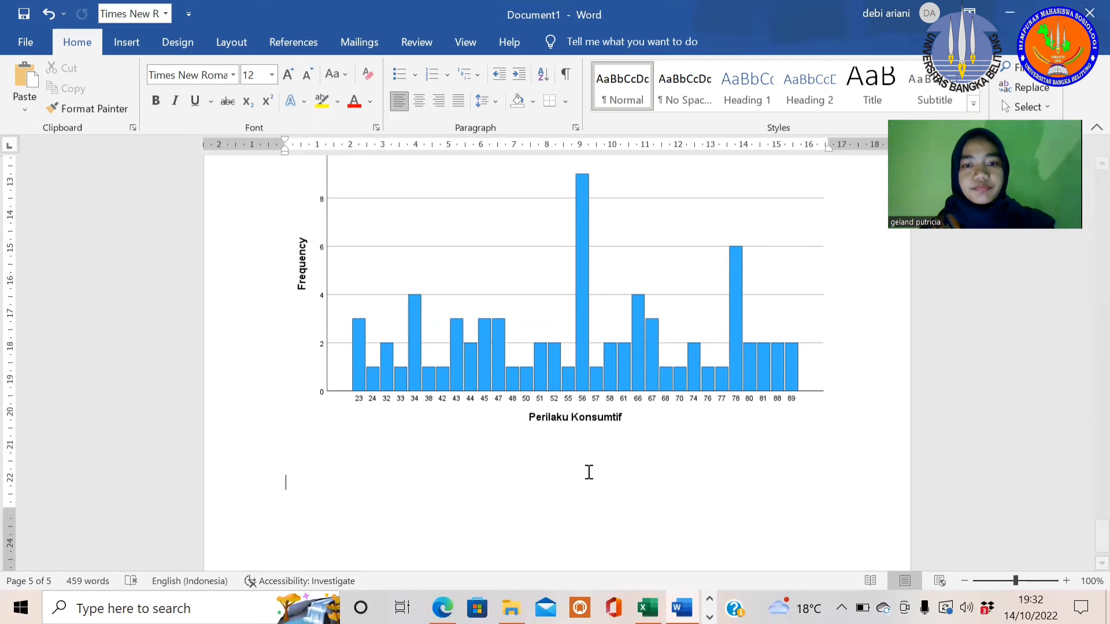
scroll(588, 472, "up", 15)
scroll(587, 470, "up", 20)
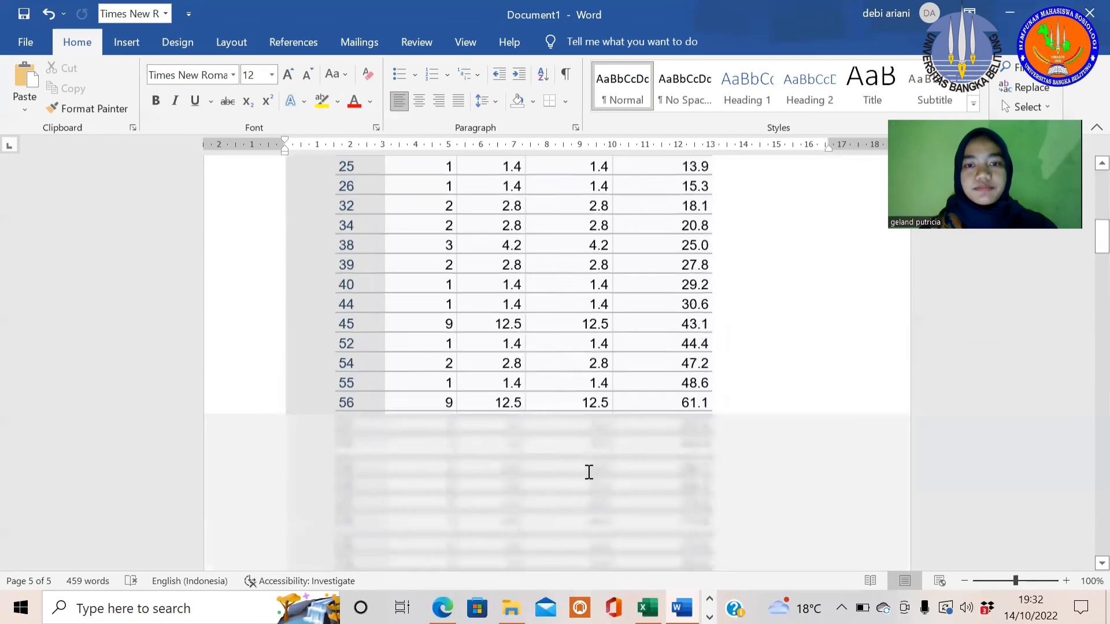